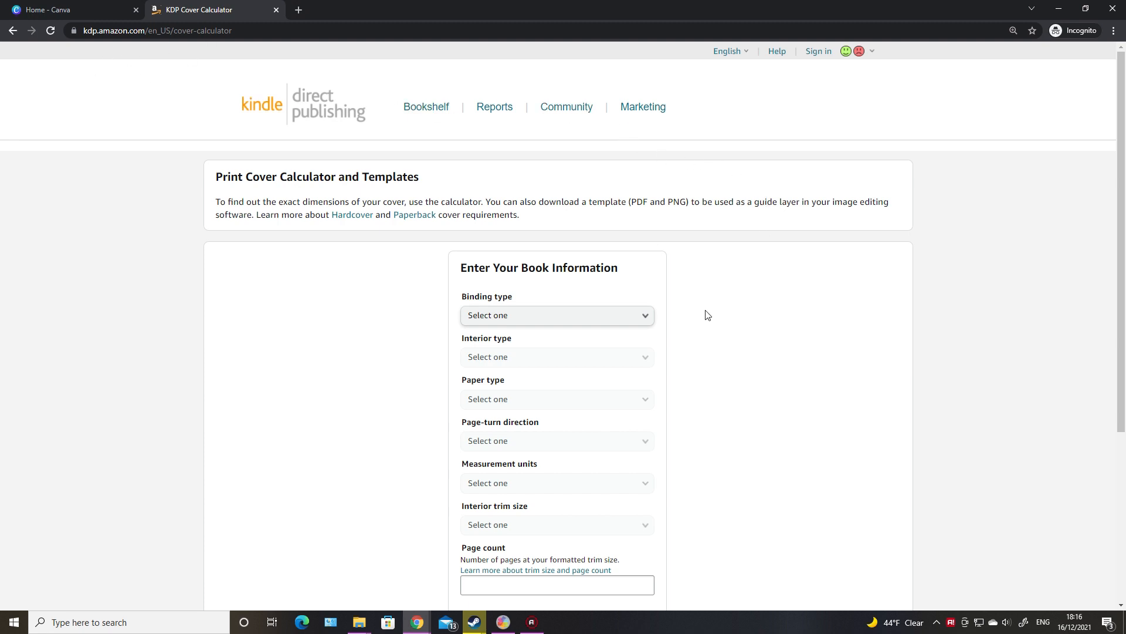
Step: Set the book's binding type to Paperback, interior type to Black & white and paper type to White paper
{"action": "left_click", "coordinate": [648, 319]}
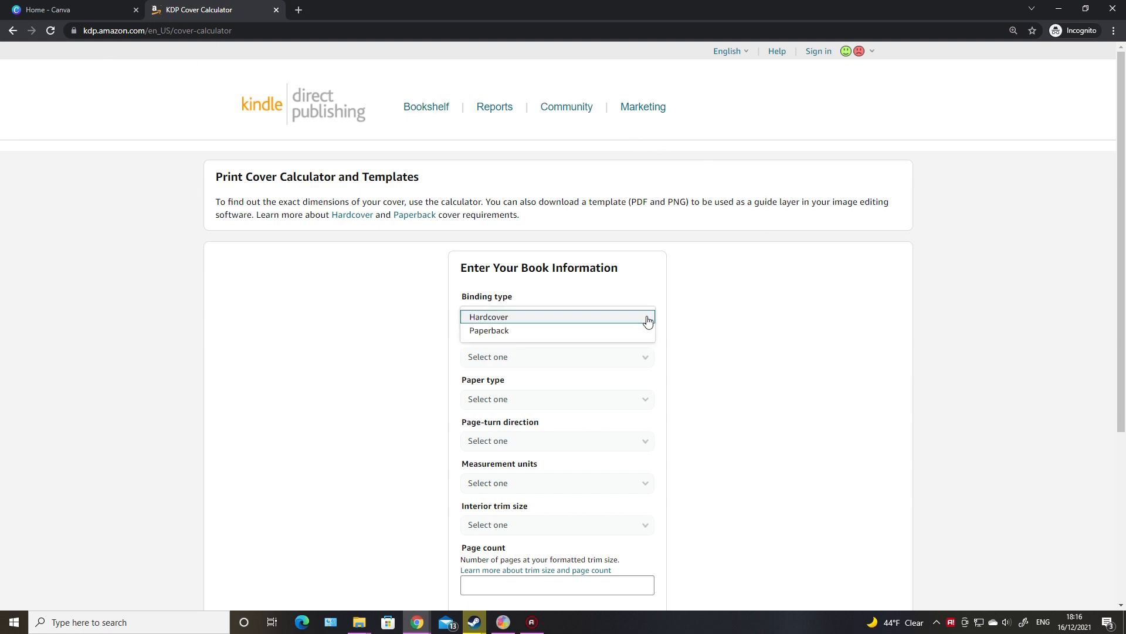
{"action": "left_click", "coordinate": [510, 332]}
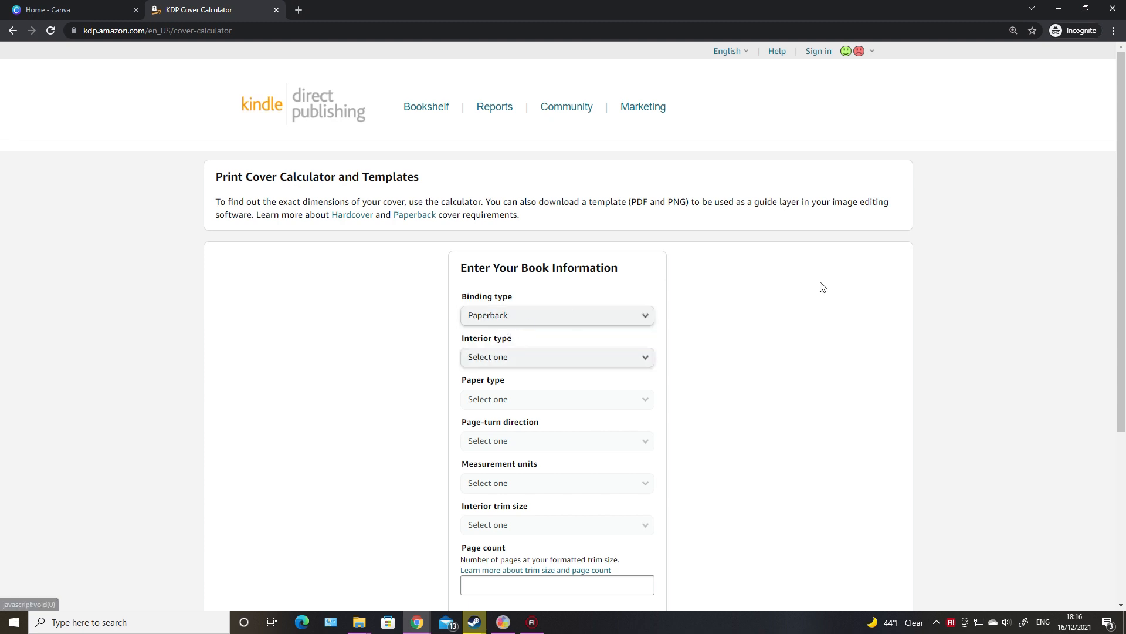
{"action": "left_click", "coordinate": [641, 359]}
{"action": "left_click", "coordinate": [548, 359]}
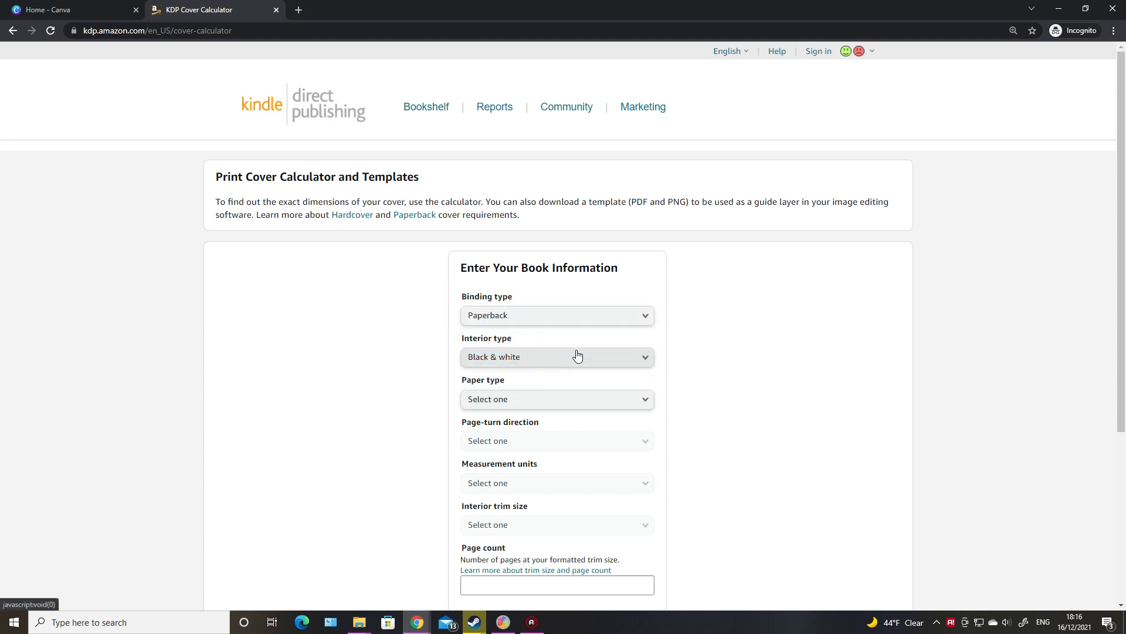
{"action": "left_click", "coordinate": [640, 401]}
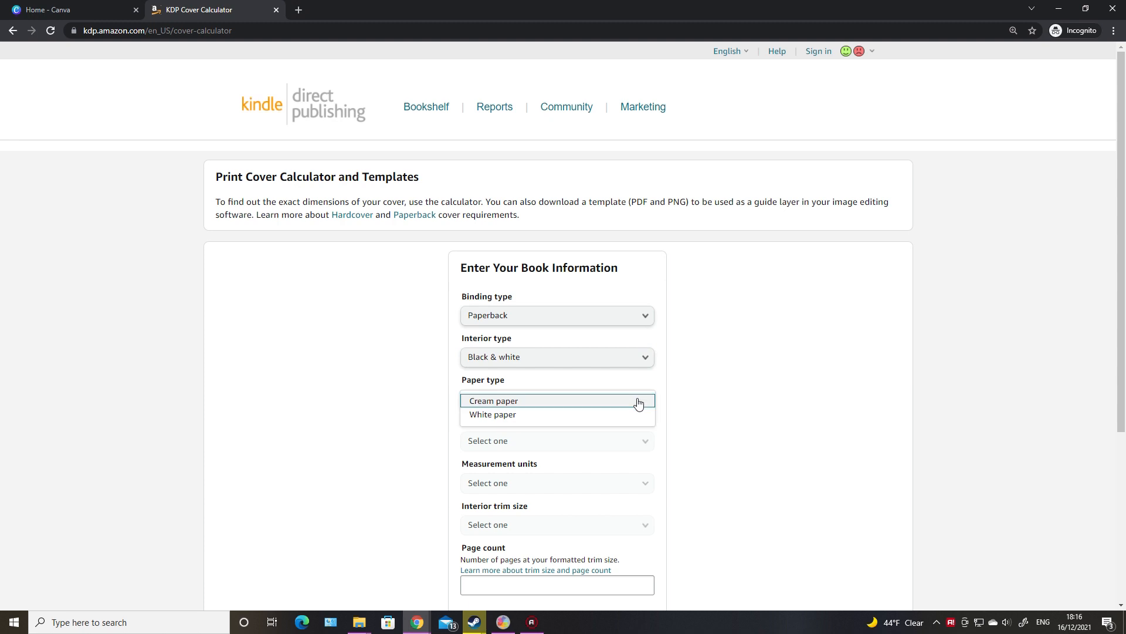
{"action": "left_click", "coordinate": [520, 416]}
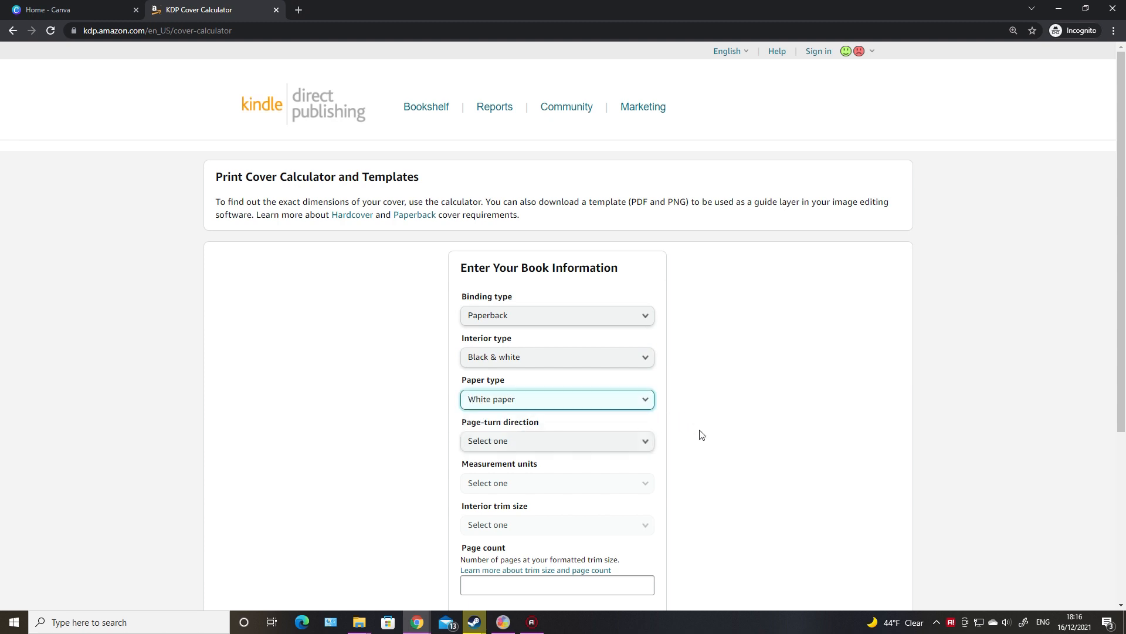
Step: Set the page-turn direction to Left to Right, the measurement units to Inches and the interior trim size to 6 x 9 in
{"action": "scroll", "coordinate": [750, 382], "scroll_direction": "down", "scroll_amount": 1}
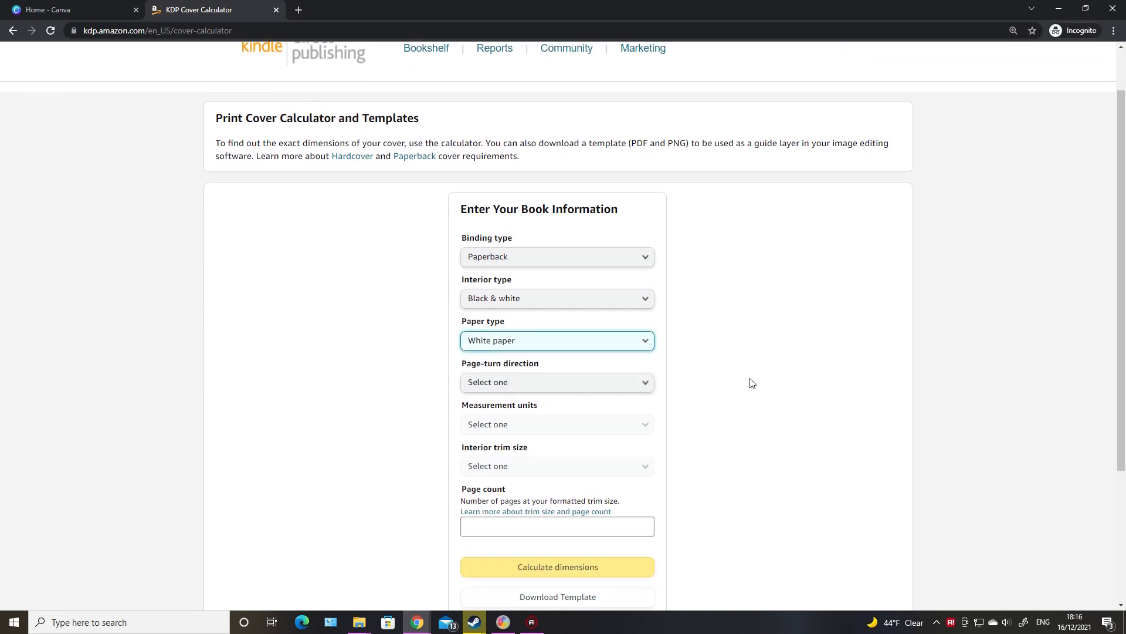
{"action": "left_click", "coordinate": [641, 384]}
{"action": "left_click", "coordinate": [564, 385]}
{"action": "left_click", "coordinate": [640, 426]}
{"action": "left_click", "coordinate": [622, 426]}
{"action": "left_click", "coordinate": [639, 466]}
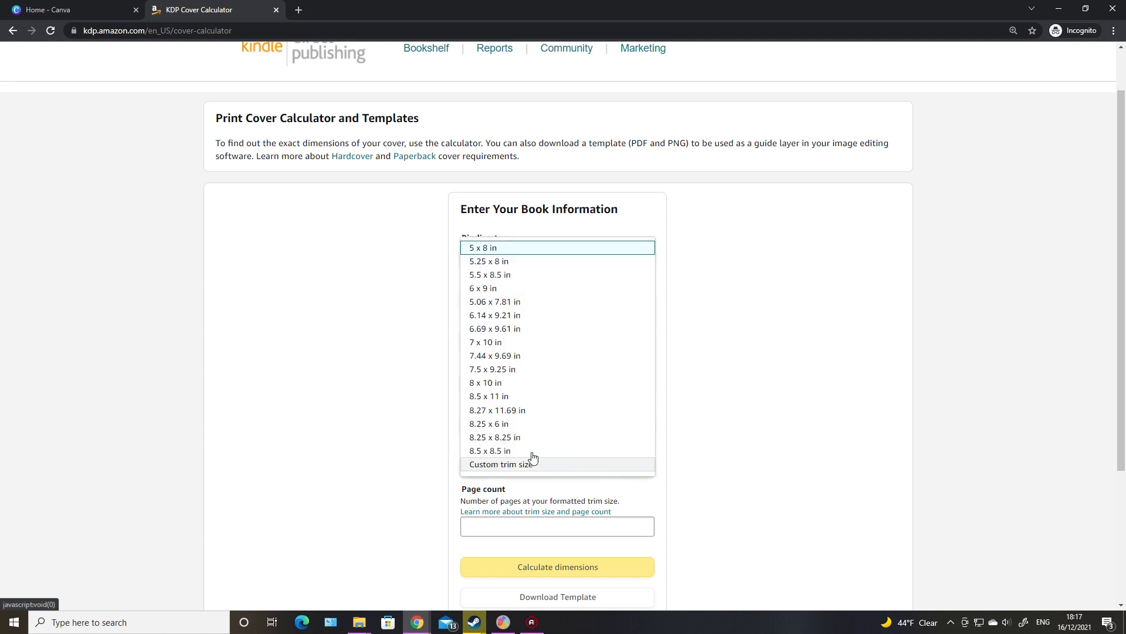
{"action": "left_click", "coordinate": [485, 288]}
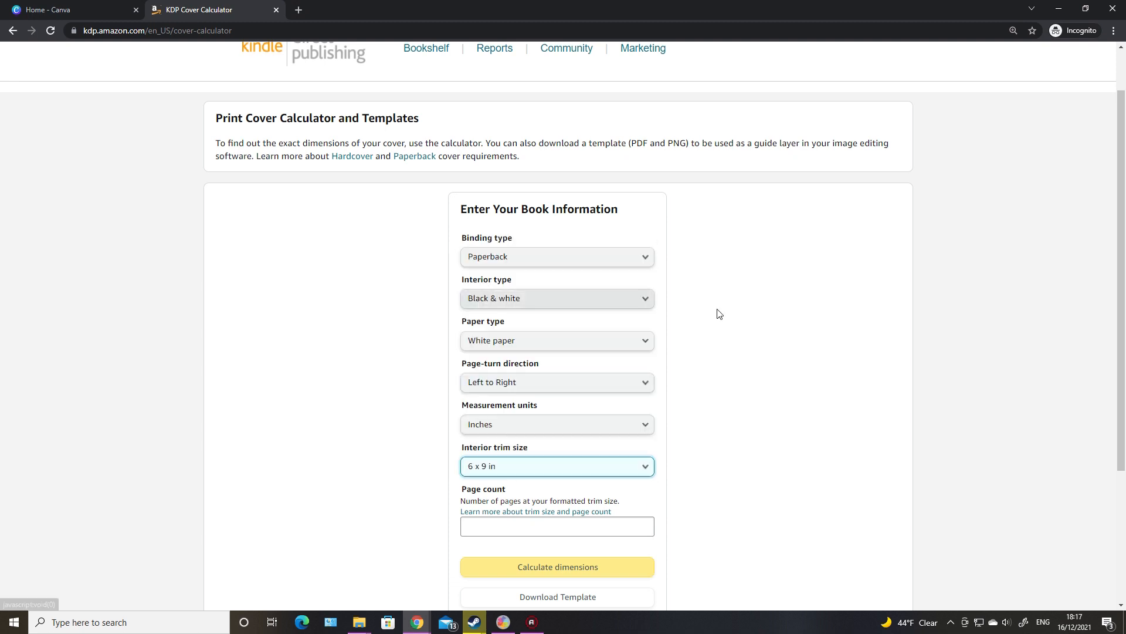
{"action": "left_click", "coordinate": [838, 341]}
Step: Calculate the cover dimensions for a page count of 110 and download the matching template
{"action": "scroll", "coordinate": [837, 341], "scroll_direction": "down", "scroll_amount": 1}
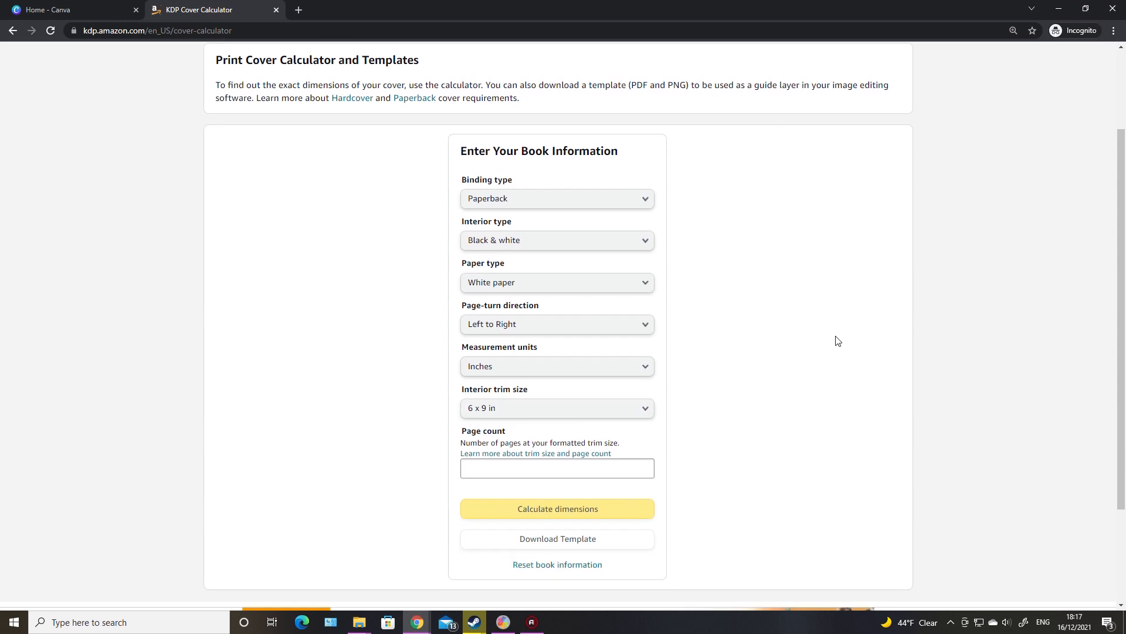
{"action": "left_click", "coordinate": [601, 468]}
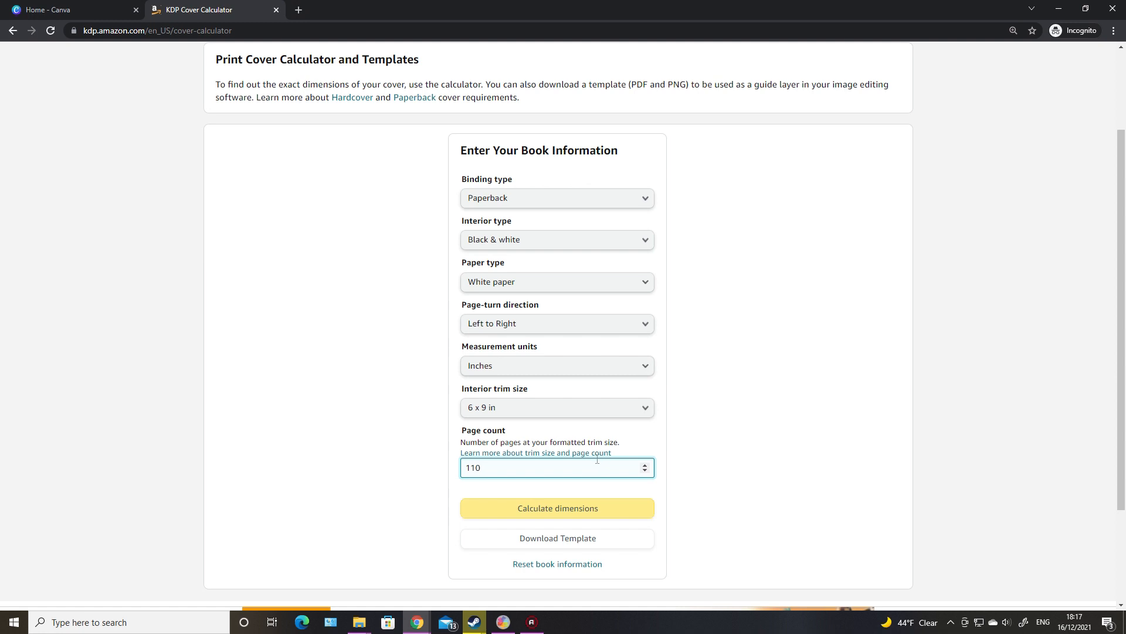
{"action": "left_click", "coordinate": [606, 512]}
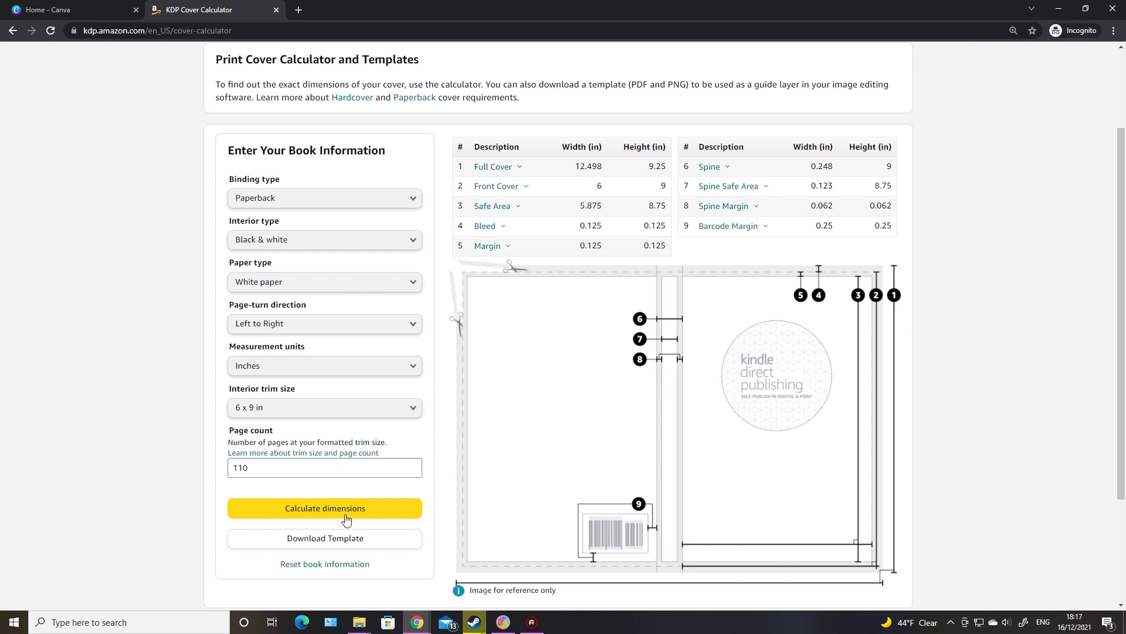
{"action": "left_click", "coordinate": [352, 545]}
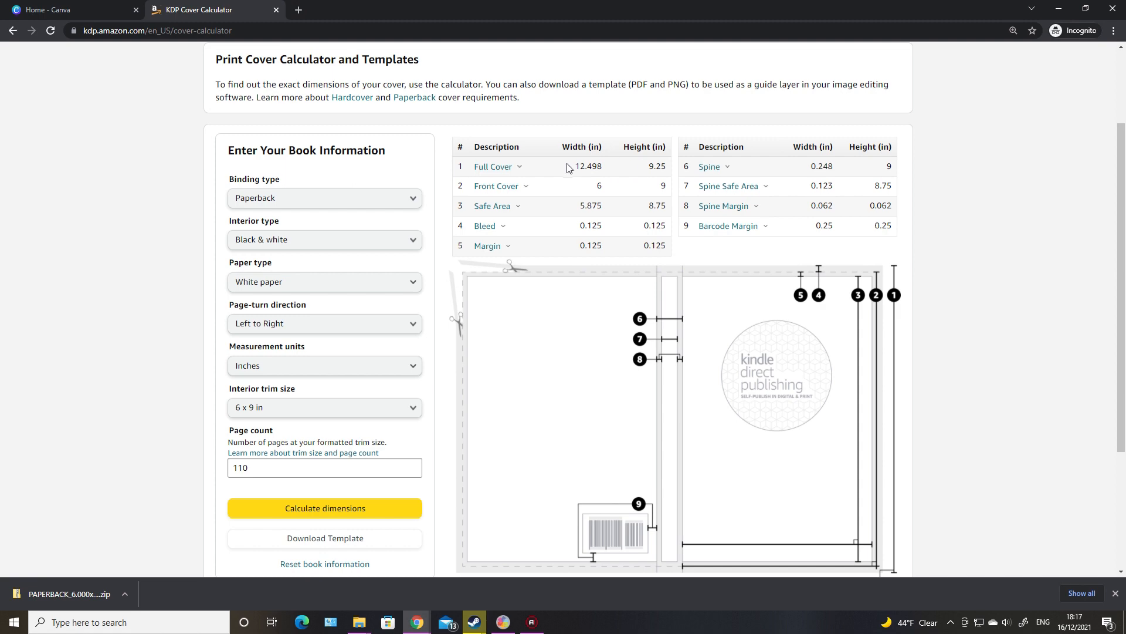
Step: Switch to Canva, create a custom-size design 12.498 in wide and 9.25 in high, and skip the introductory tour
{"action": "left_click", "coordinate": [94, 11]}
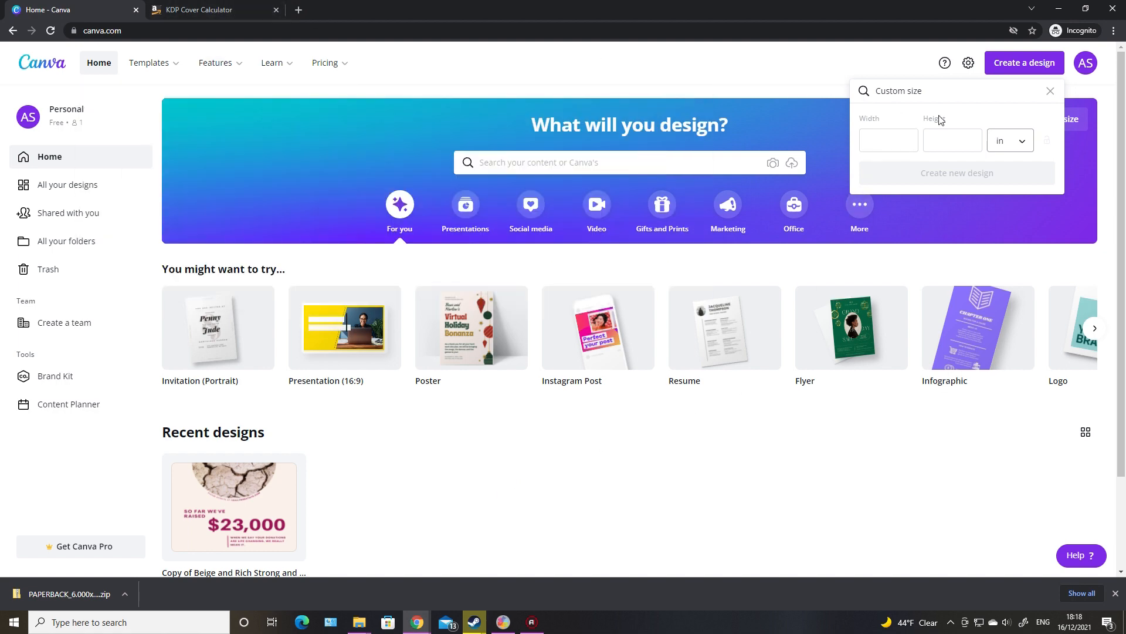
{"action": "left_click", "coordinate": [952, 140]}
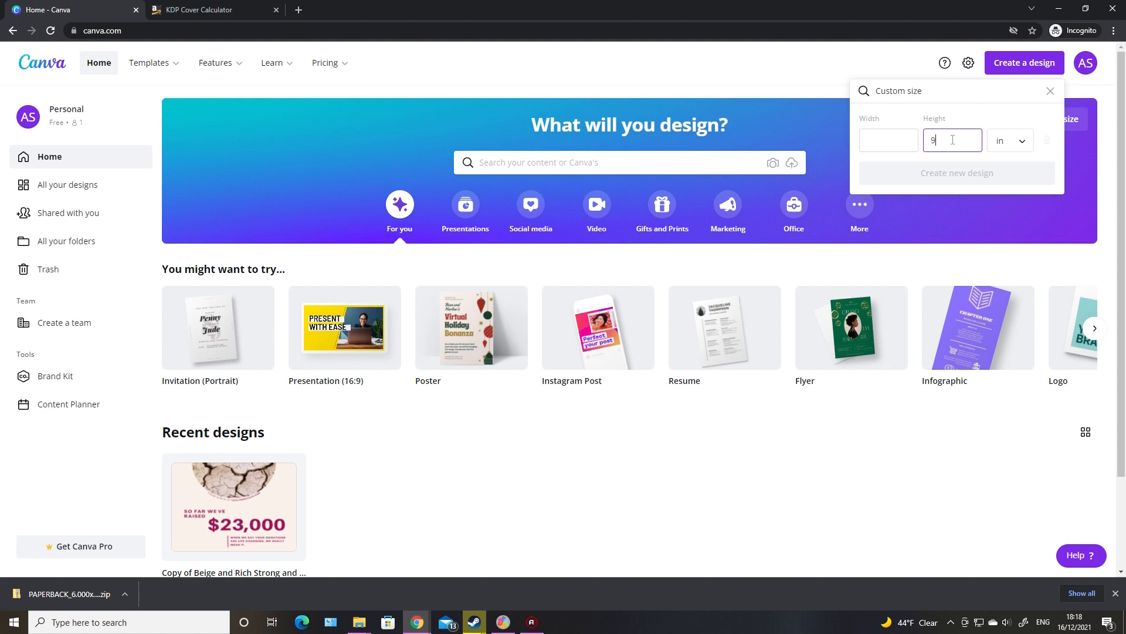
{"action": "left_click", "coordinate": [904, 144]}
{"action": "type", "text": "12.498"}
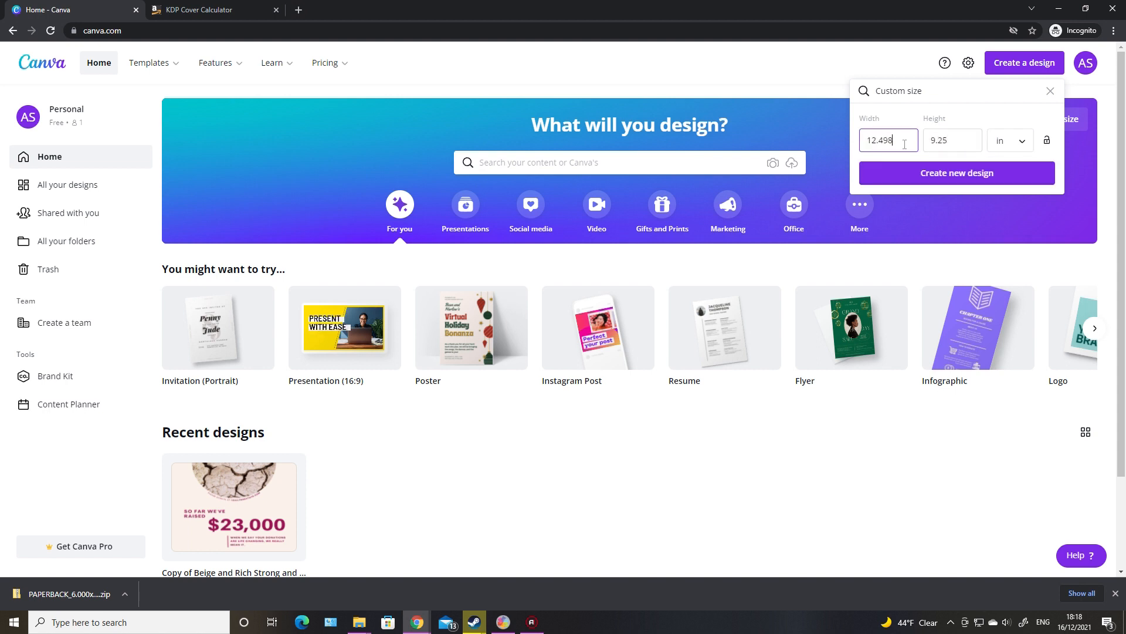
{"action": "left_click", "coordinate": [213, 12]}
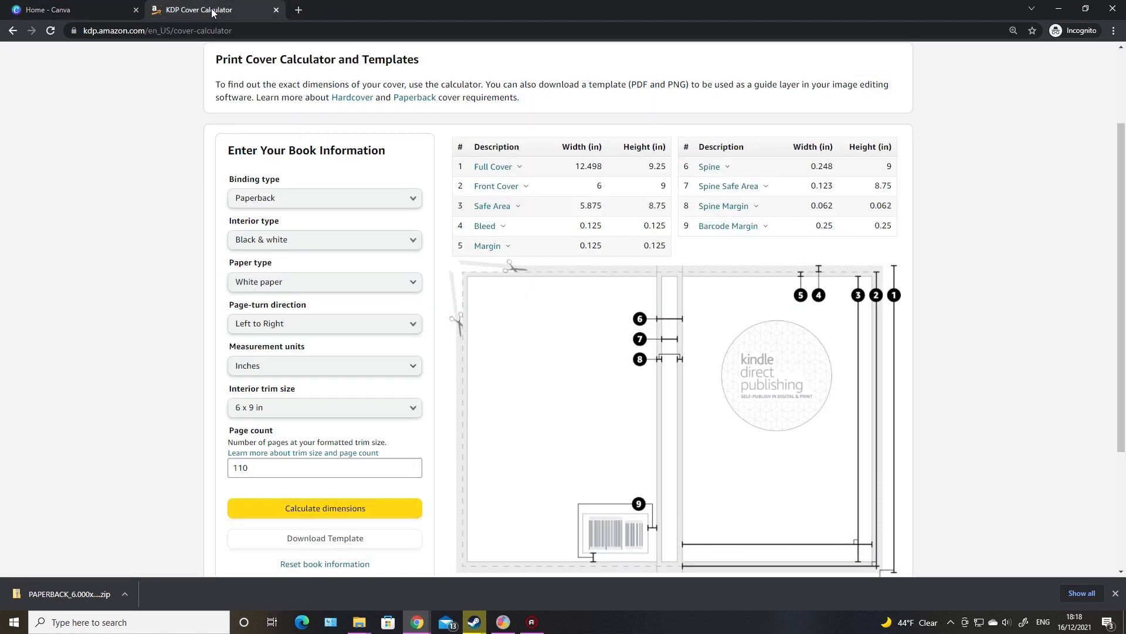
{"action": "left_click", "coordinate": [84, 13]}
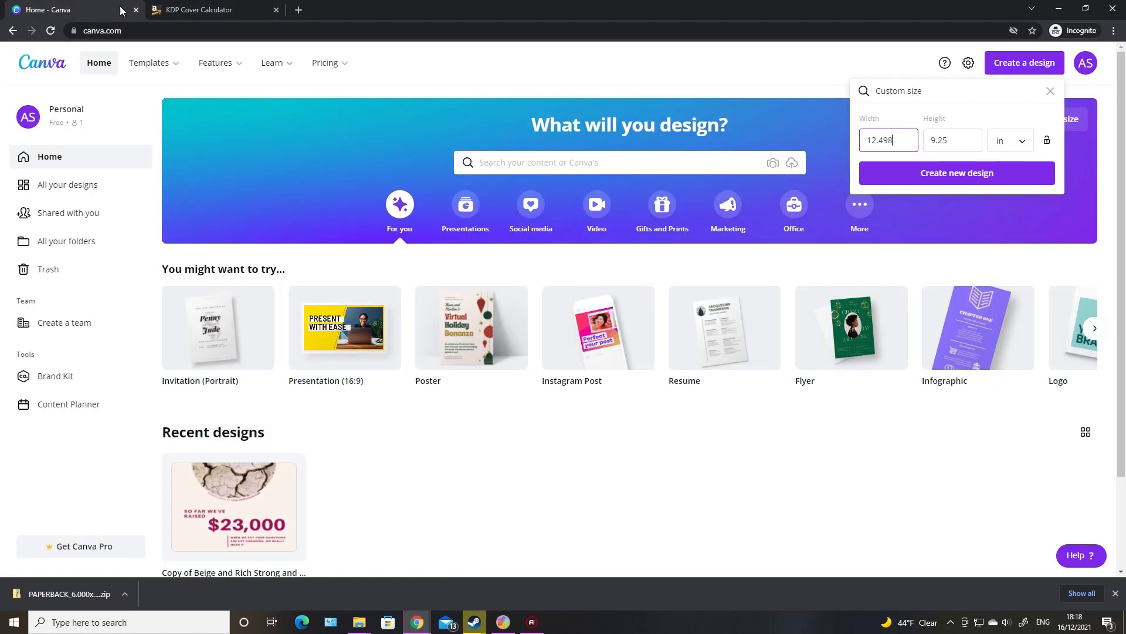
{"action": "left_click", "coordinate": [172, 11]}
{"action": "left_click", "coordinate": [73, 10]}
{"action": "left_click", "coordinate": [952, 173]}
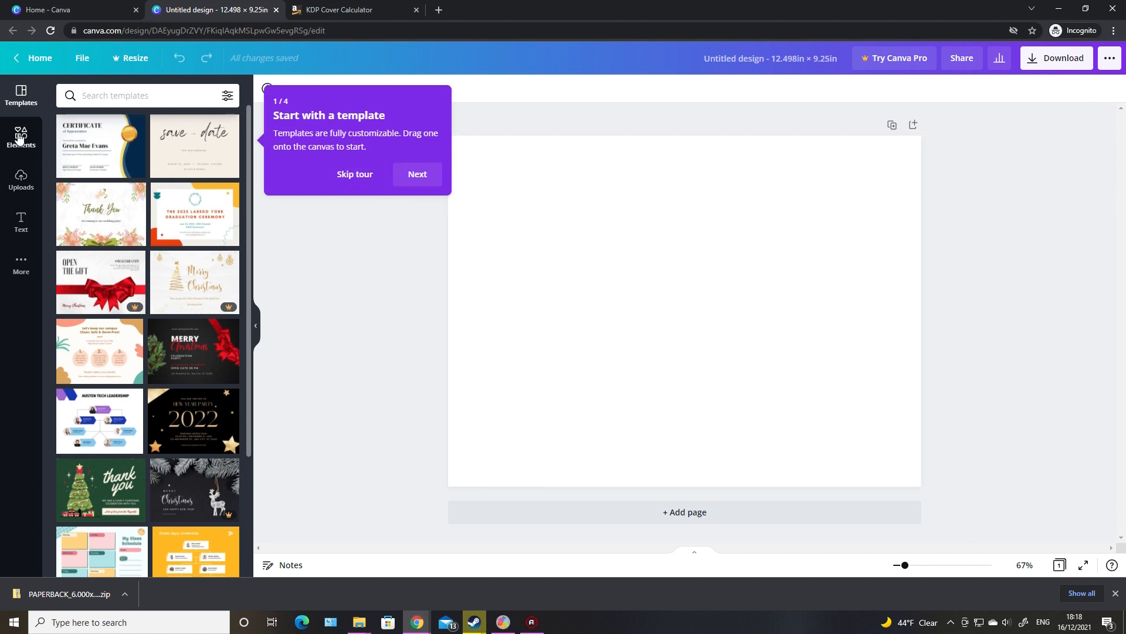
{"action": "left_click", "coordinate": [351, 175]}
Step: Extract the downloaded paperback template zip to its default folder and show the extracted files when complete
{"action": "left_click", "coordinate": [21, 182]}
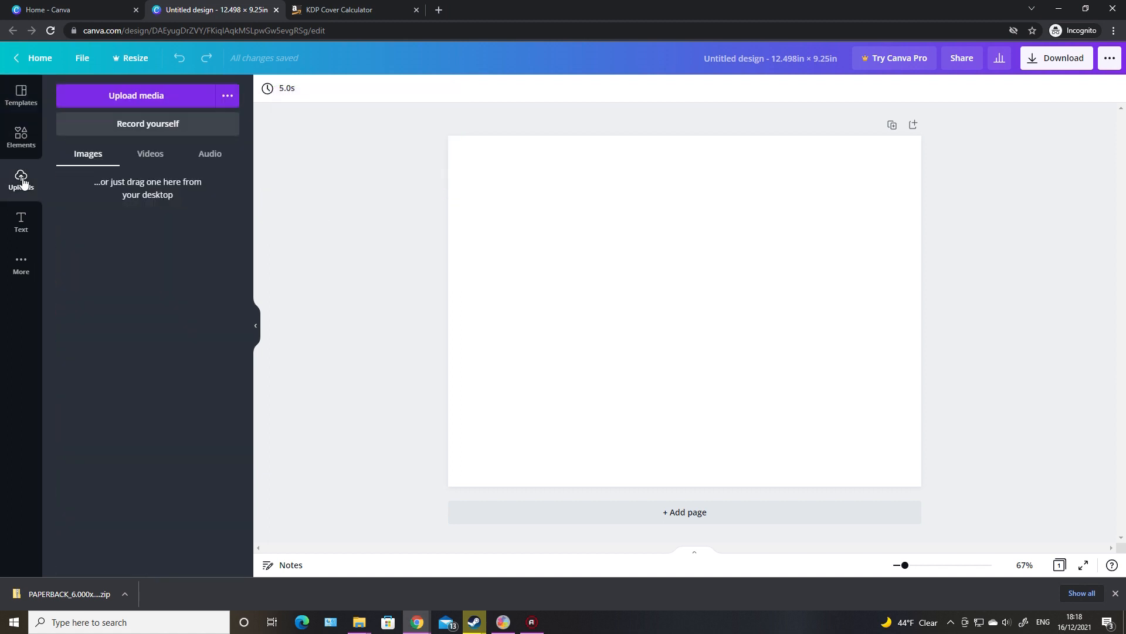
{"action": "left_click", "coordinate": [123, 593]}
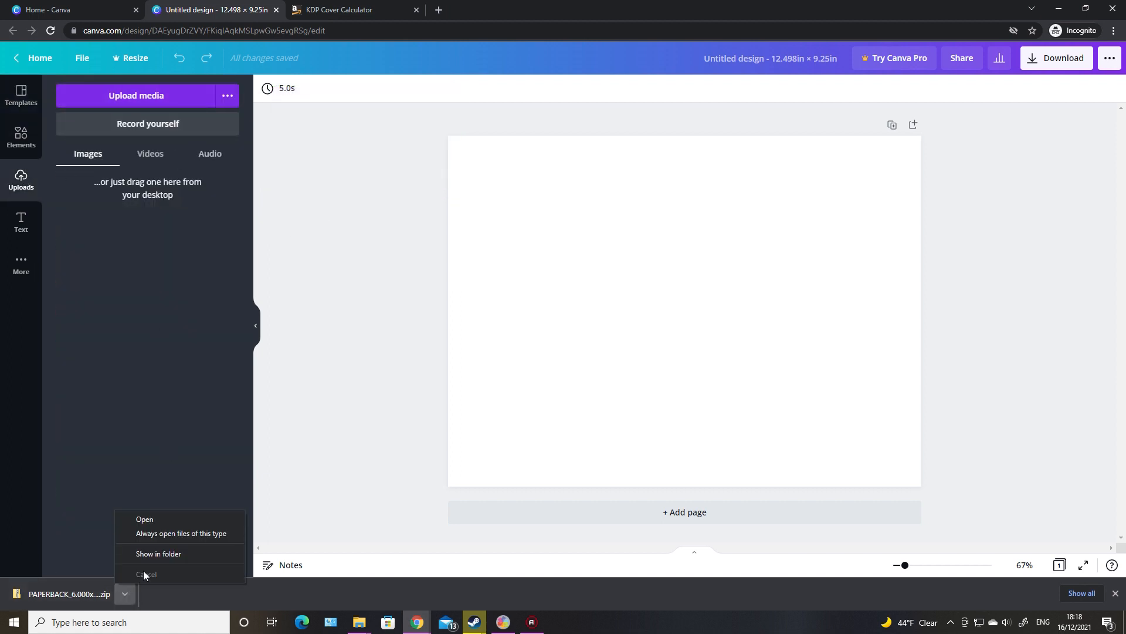
{"action": "left_click", "coordinate": [167, 551]}
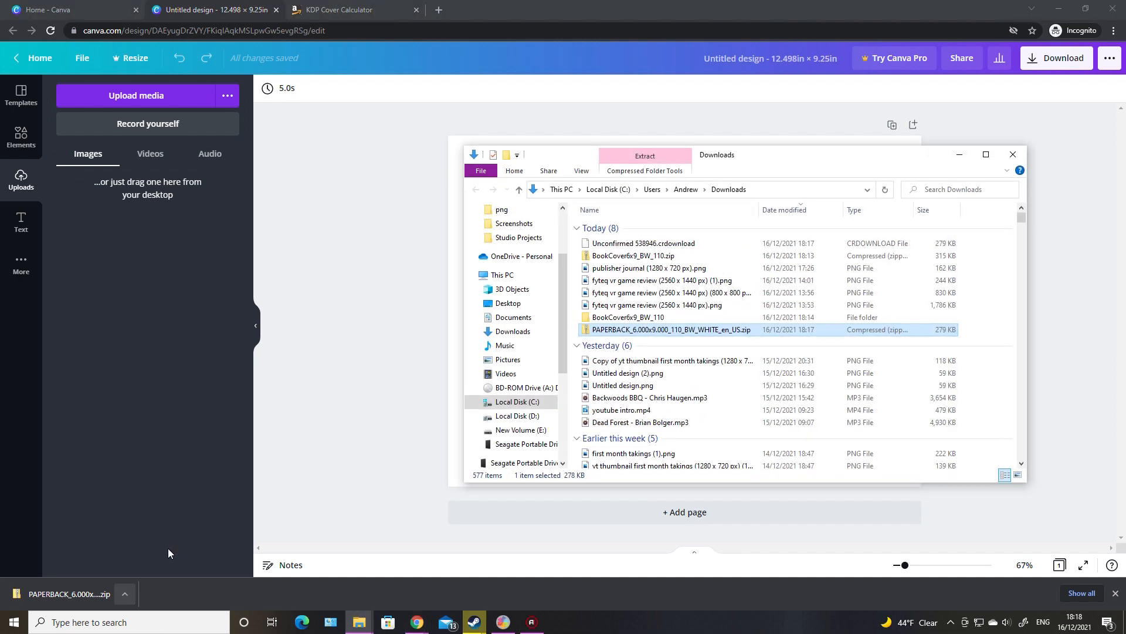
{"action": "right_click", "coordinate": [633, 332]}
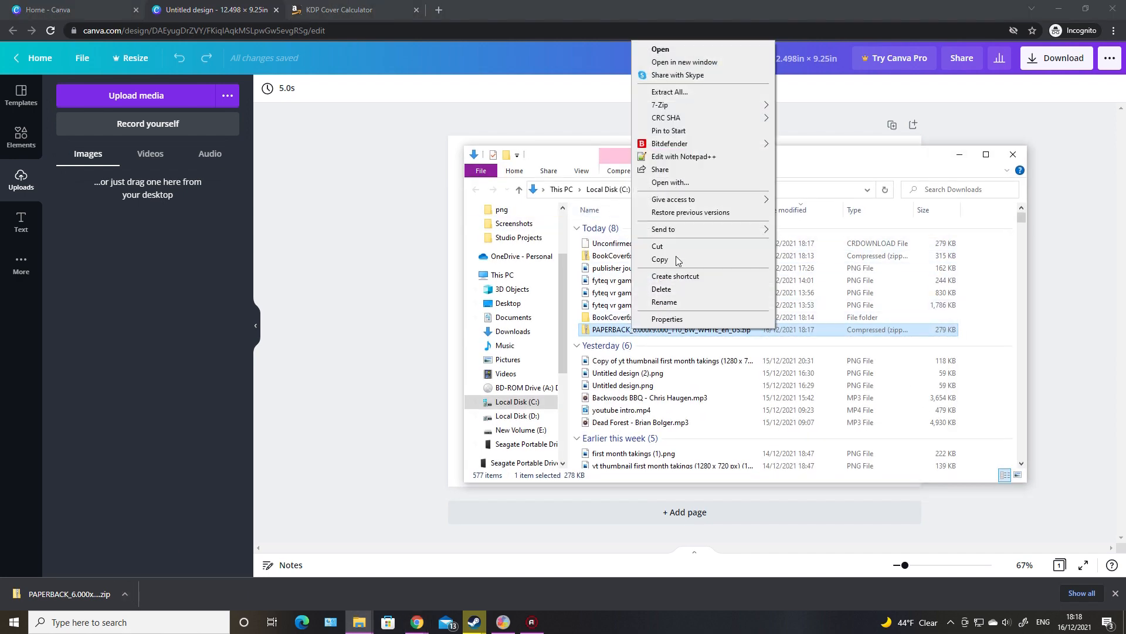
{"action": "left_click", "coordinate": [675, 93]}
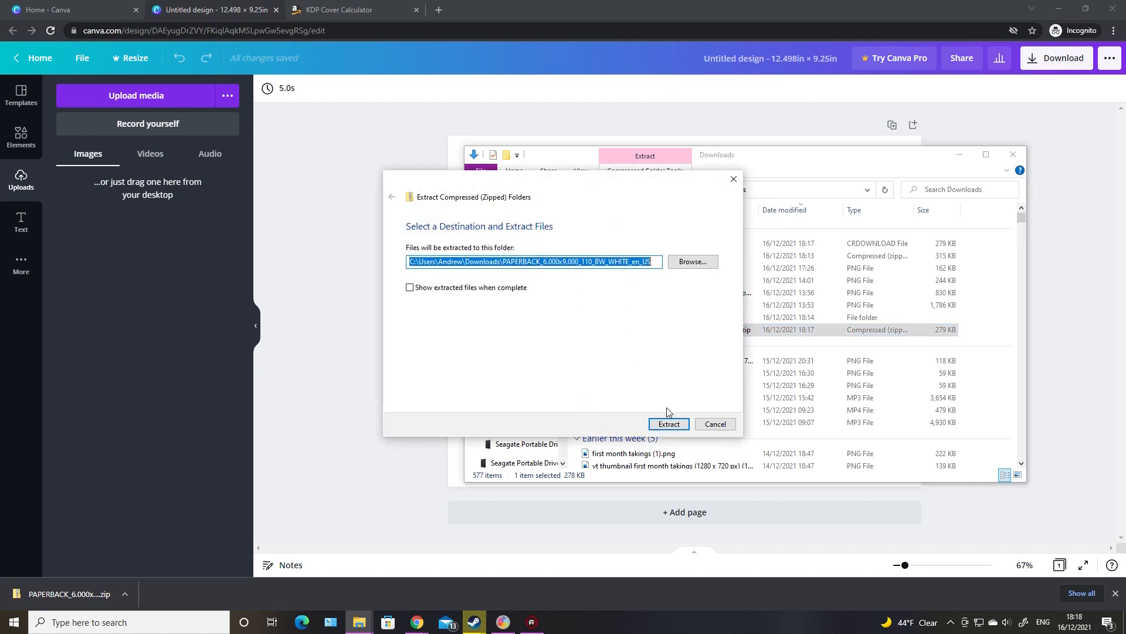
{"action": "left_click", "coordinate": [467, 289]}
{"action": "left_click", "coordinate": [667, 424]}
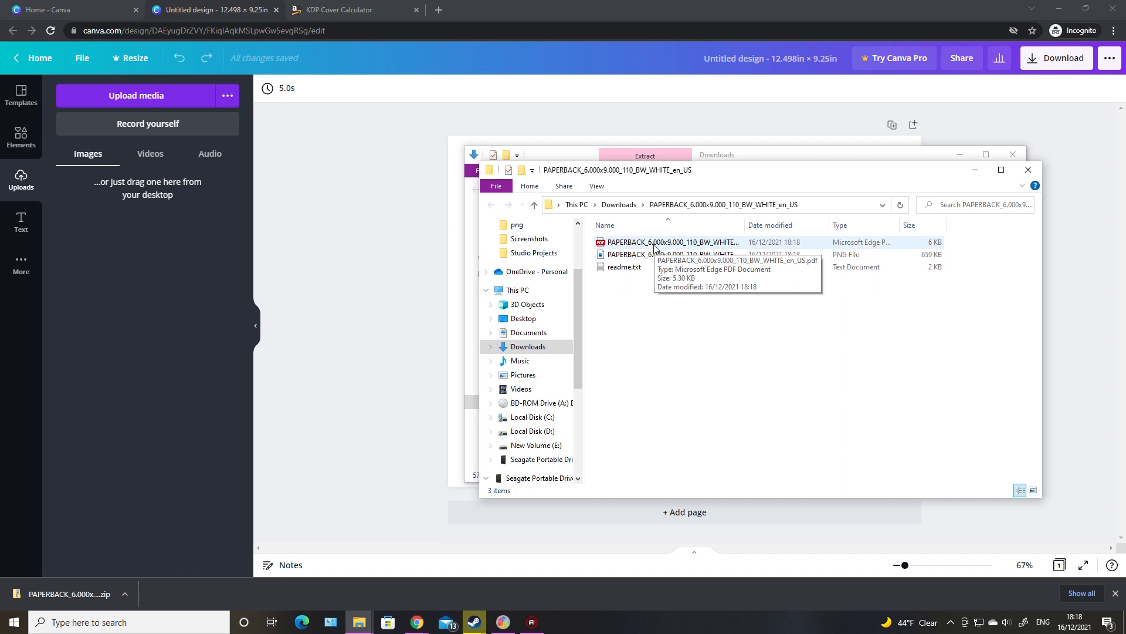
Step: Upload the extracted PNG cover template to Canva and place it so that it fills the blank page
{"action": "left_click_drag", "start_coordinate": [657, 255], "coordinate": [150, 273]}
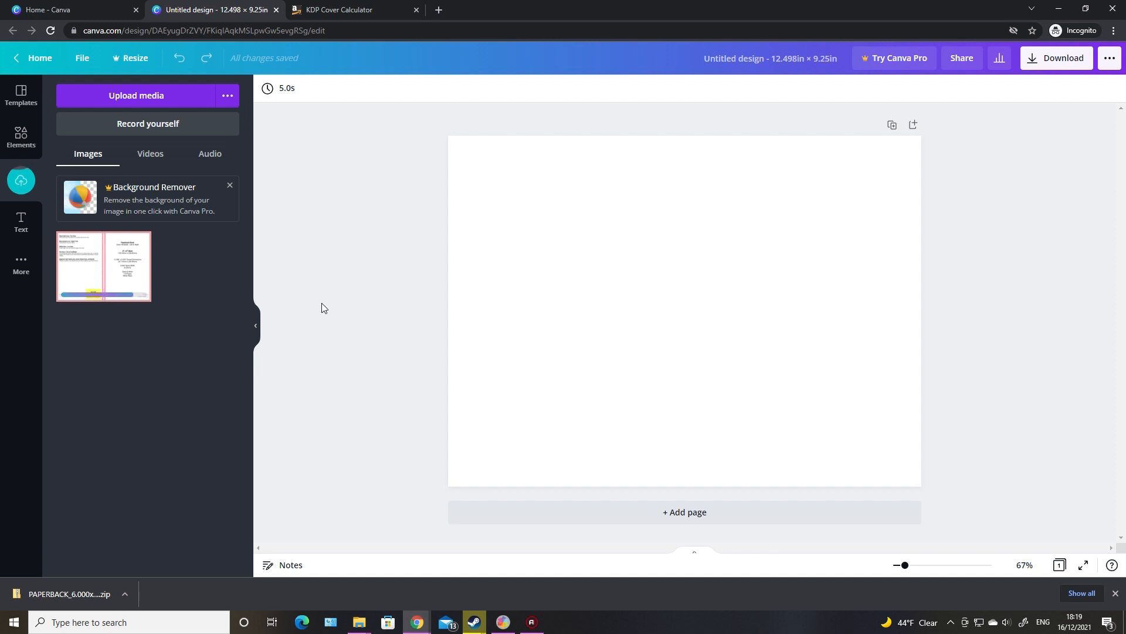
{"action": "left_click_drag", "start_coordinate": [74, 278], "coordinate": [463, 206]}
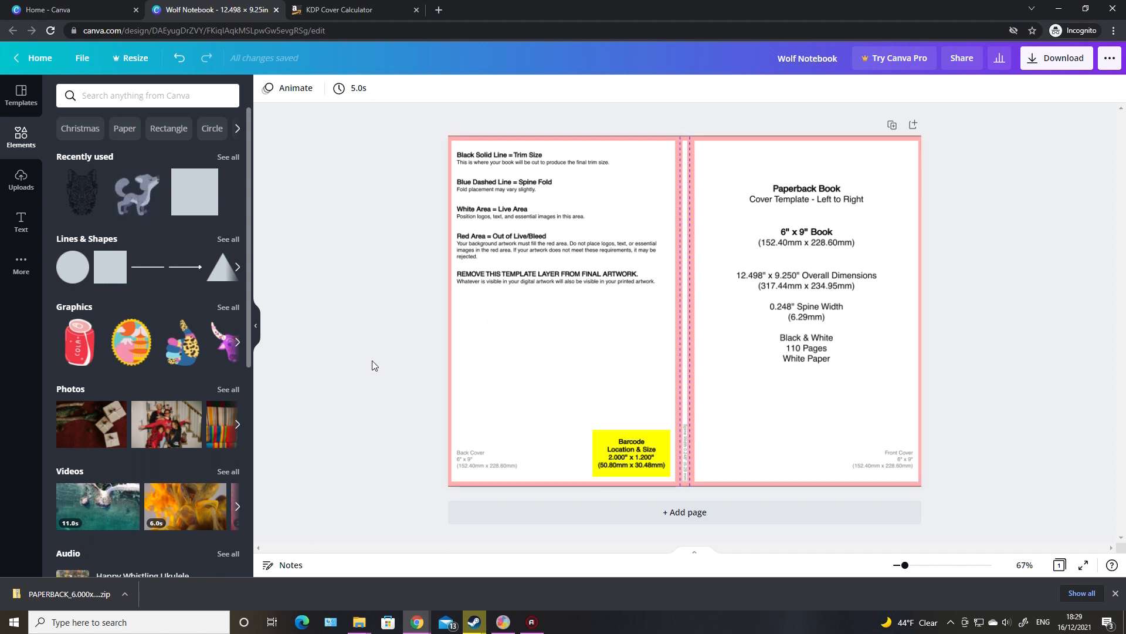
Step: Add a square shape and stretch it to cover the whole page over the template
{"action": "left_click", "coordinate": [185, 194]}
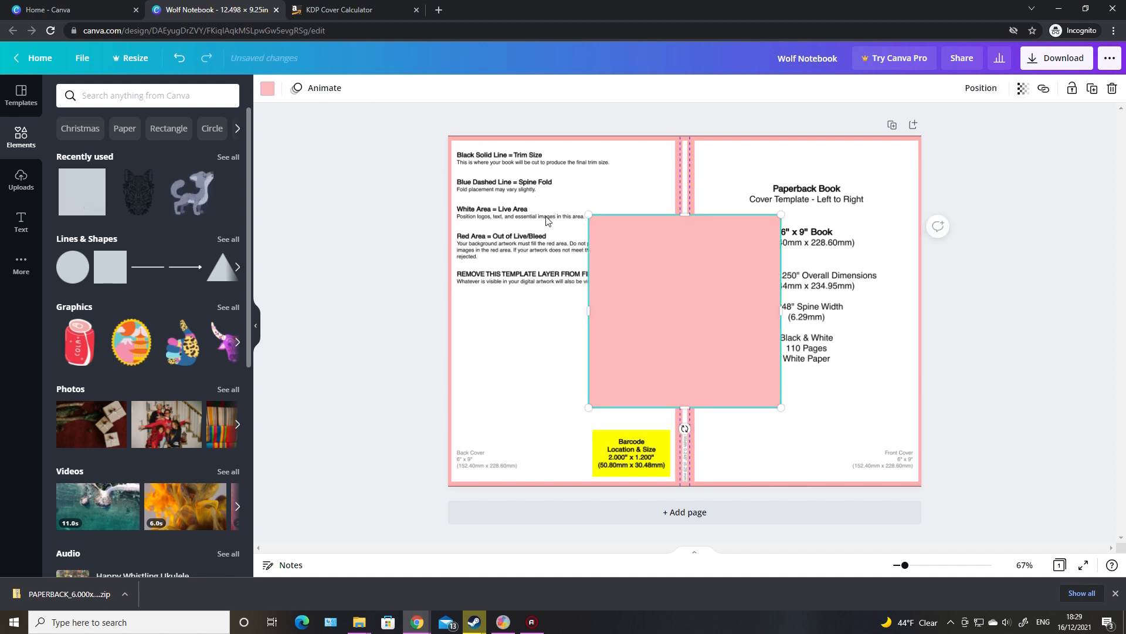
{"action": "left_click_drag", "start_coordinate": [585, 217], "coordinate": [510, 135]}
{"action": "left_click_drag", "start_coordinate": [779, 407], "coordinate": [860, 486]}
{"action": "left_click_drag", "start_coordinate": [861, 312], "coordinate": [923, 311]}
{"action": "left_click_drag", "start_coordinate": [513, 311], "coordinate": [448, 310]}
Step: Change the full-page shape's colour to black
{"action": "left_click", "coordinate": [267, 90]}
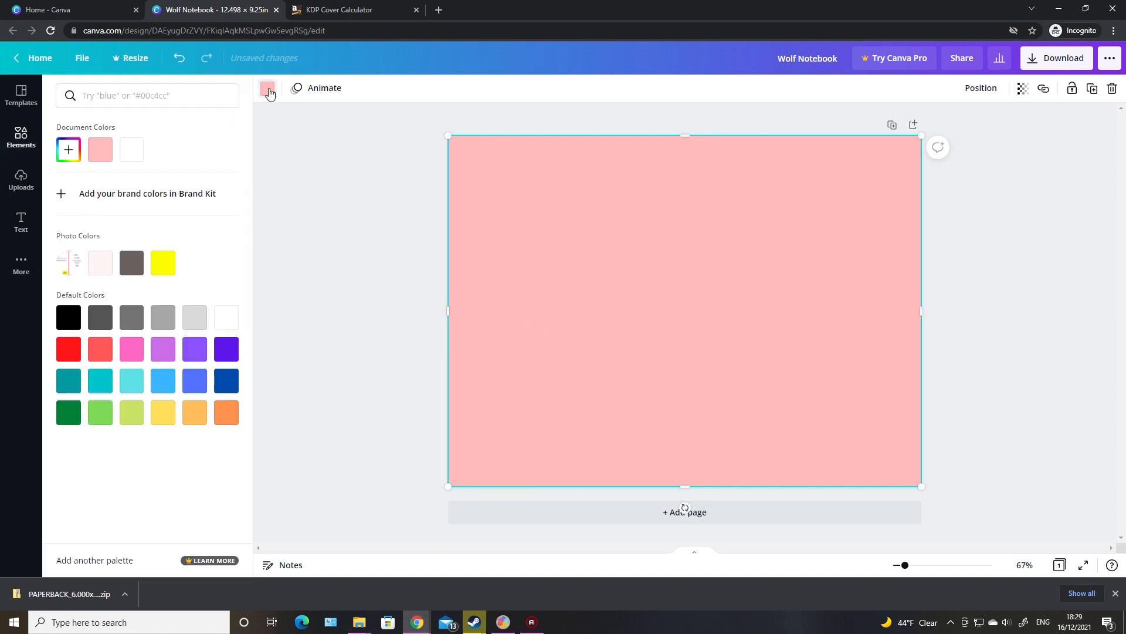
{"action": "left_click", "coordinate": [67, 318]}
{"action": "left_click", "coordinate": [342, 224]}
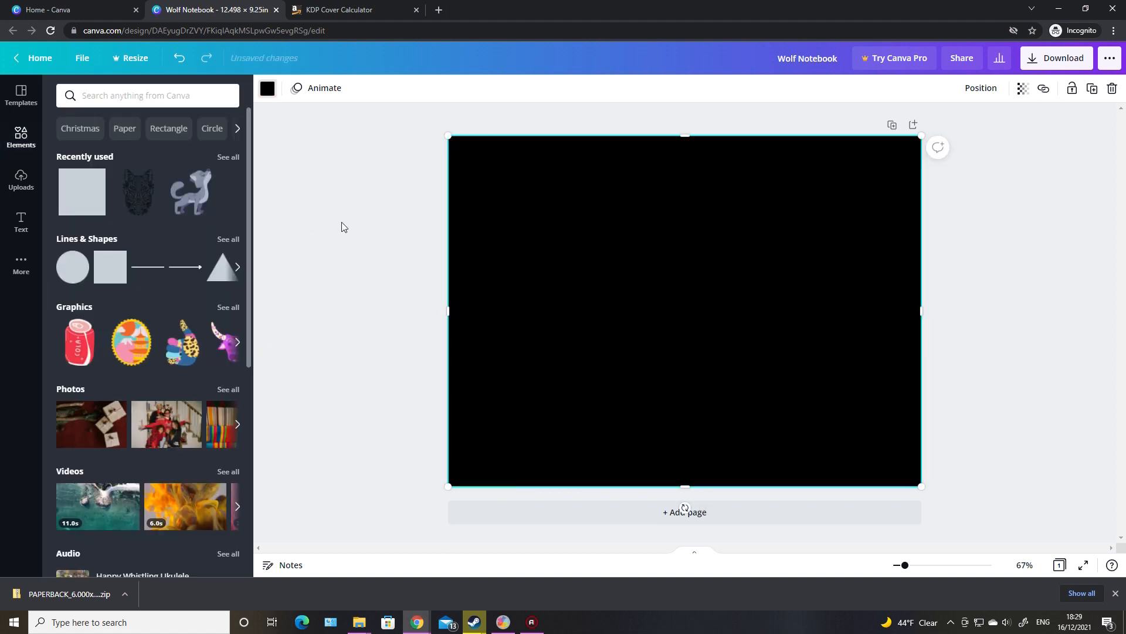
Step: Search the elements library for "wolf" and limit the results to graphics
{"action": "left_click", "coordinate": [109, 94]}
{"action": "type", "text": "wolf"}
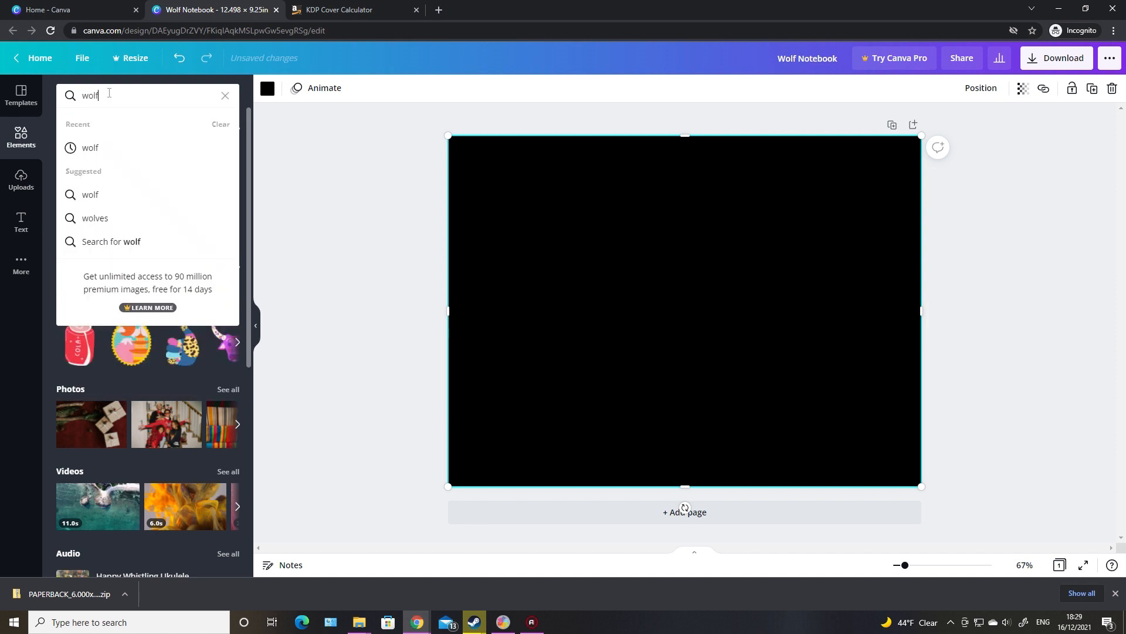
{"action": "key", "text": "Return"}
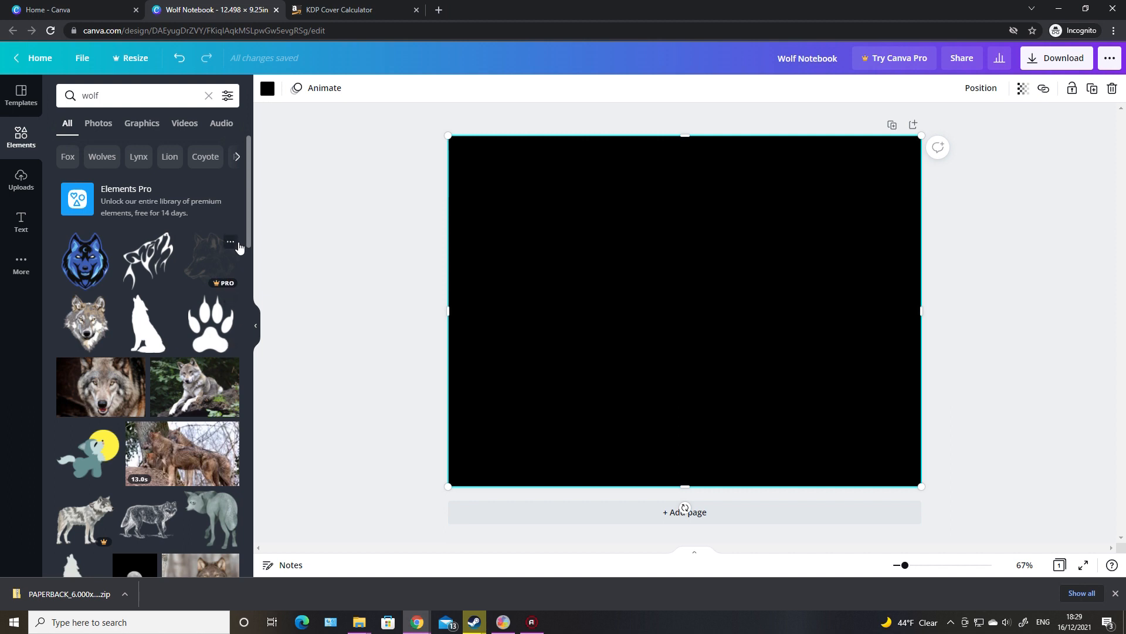
{"action": "left_click_drag", "start_coordinate": [248, 227], "coordinate": [236, 187]}
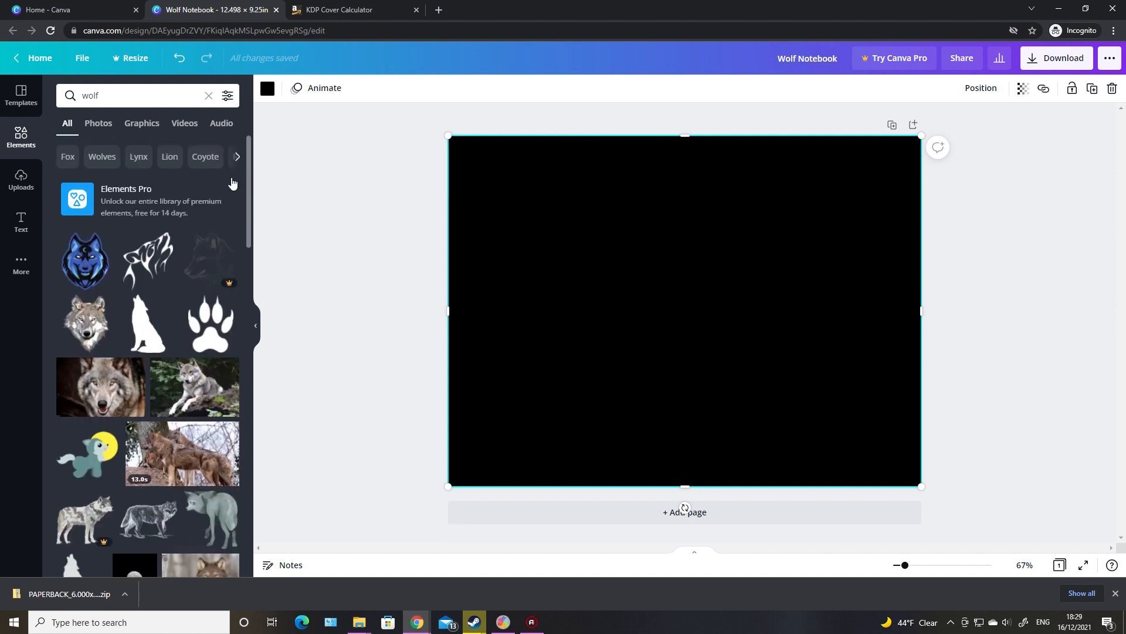
{"action": "left_click", "coordinate": [146, 127]}
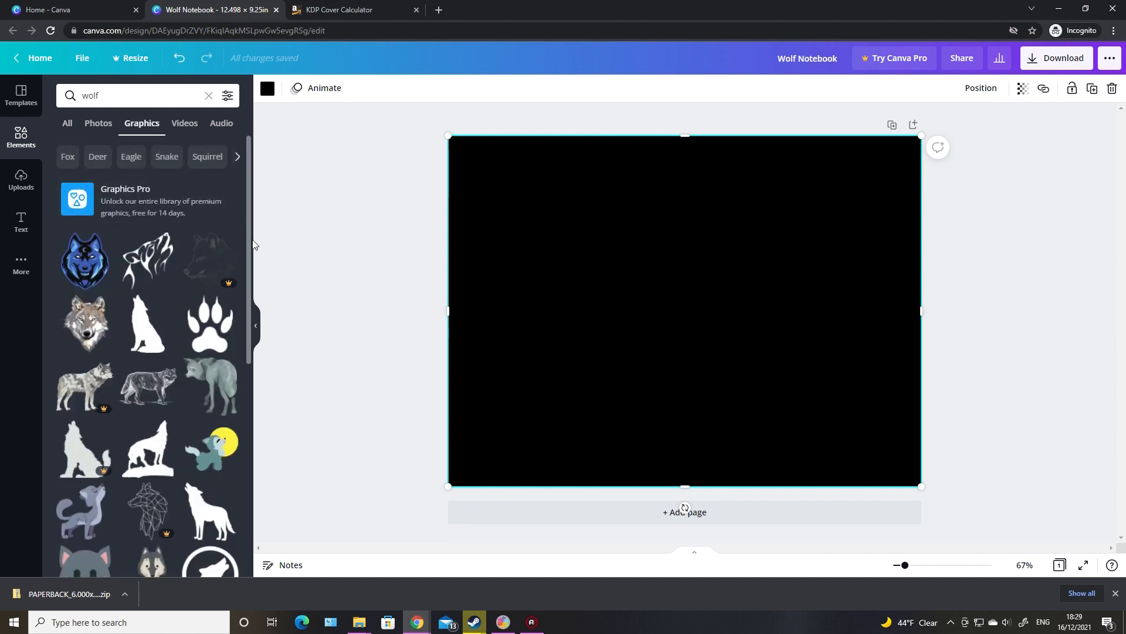
Step: Try the premium wolf-head profile graphic enlarged on the cover, check its watermark-removal purchase option, and delete the graphic
{"action": "scroll", "coordinate": [246, 252], "scroll_direction": "down", "scroll_amount": 1}
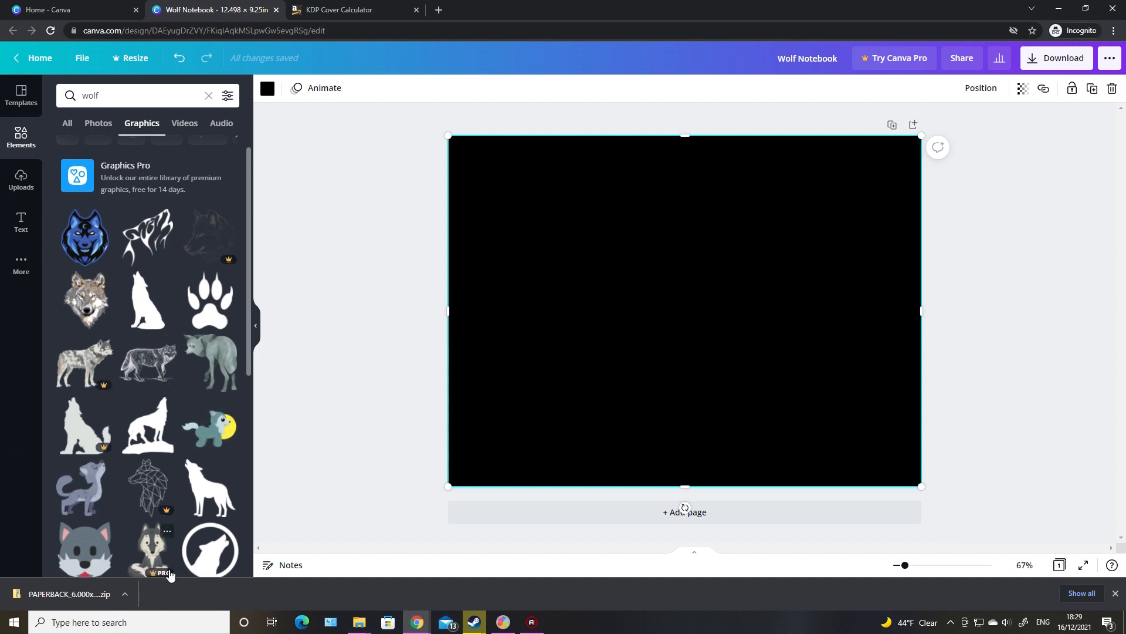
{"action": "scroll", "coordinate": [241, 326], "scroll_direction": "down", "scroll_amount": 4}
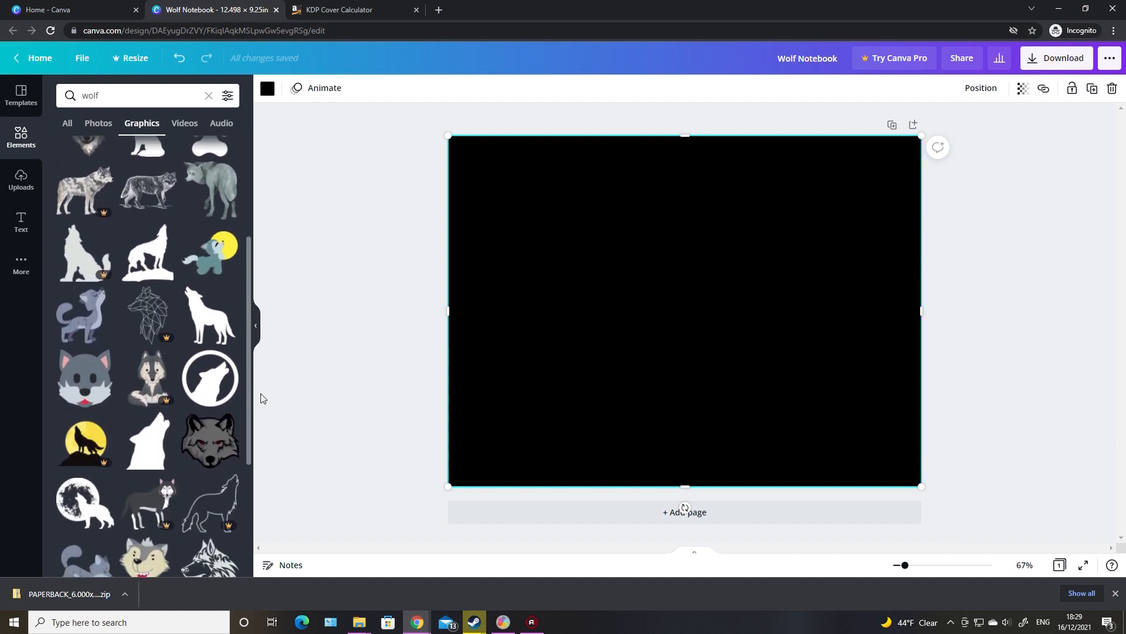
{"action": "scroll", "coordinate": [263, 434], "scroll_direction": "down", "scroll_amount": 1}
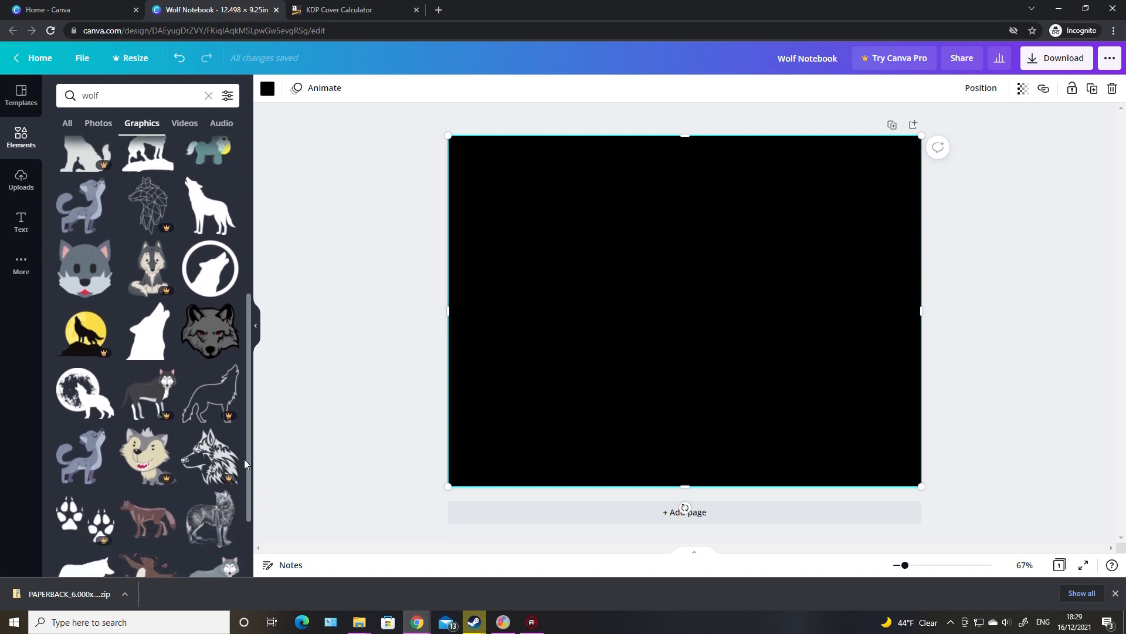
{"action": "left_click", "coordinate": [216, 467]}
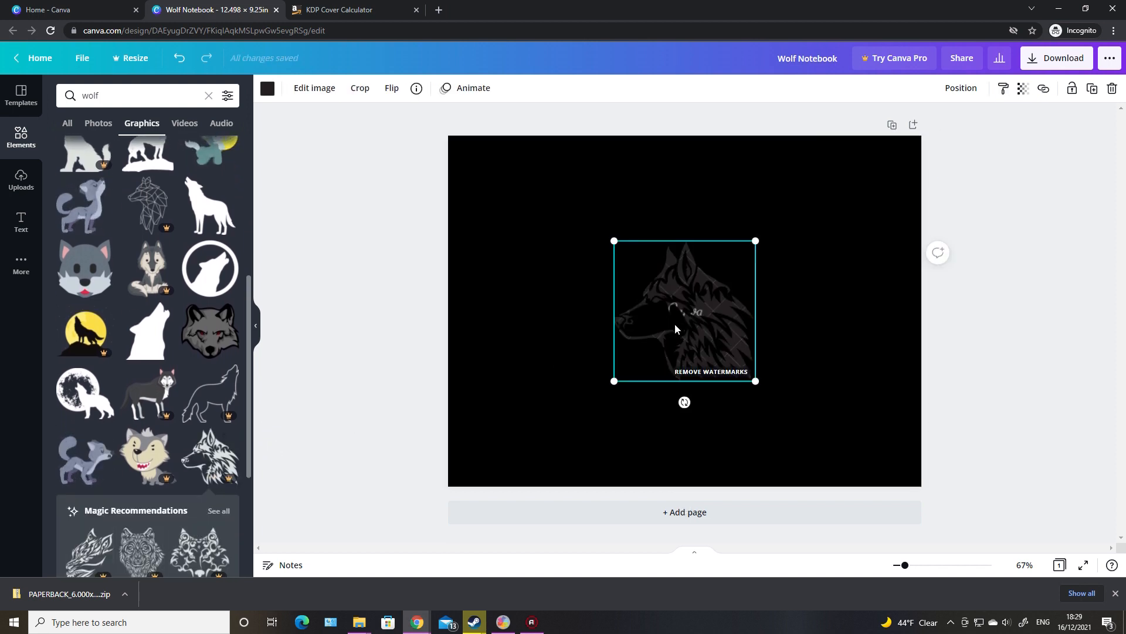
{"action": "left_click_drag", "start_coordinate": [614, 241], "coordinate": [567, 194]}
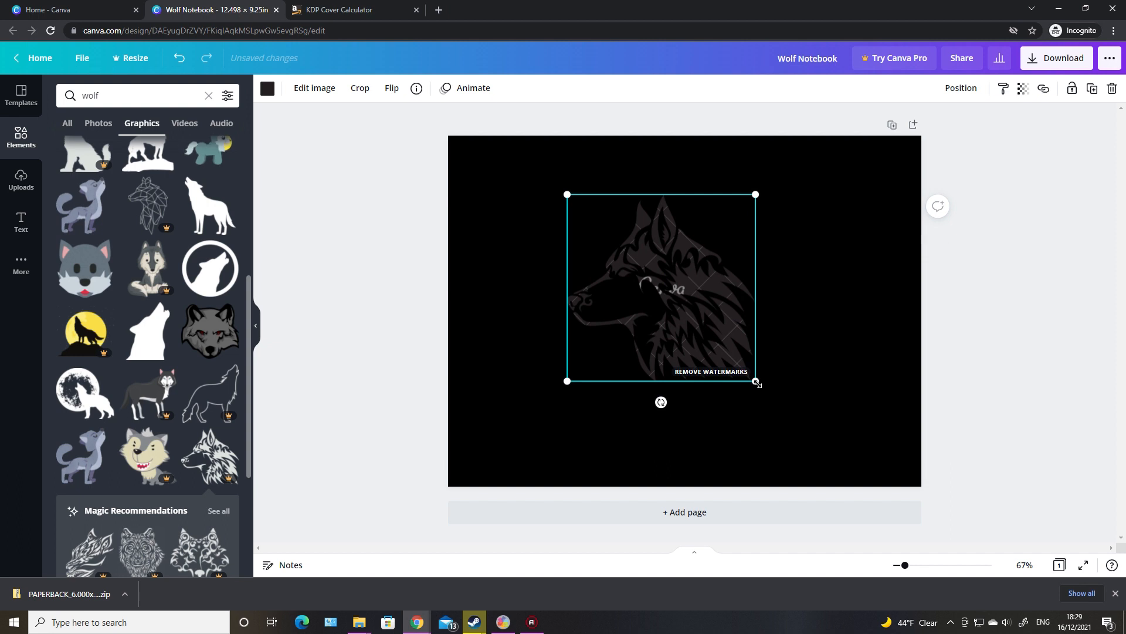
{"action": "left_click_drag", "start_coordinate": [755, 381], "coordinate": [783, 405]}
{"action": "left_click", "coordinate": [738, 399]}
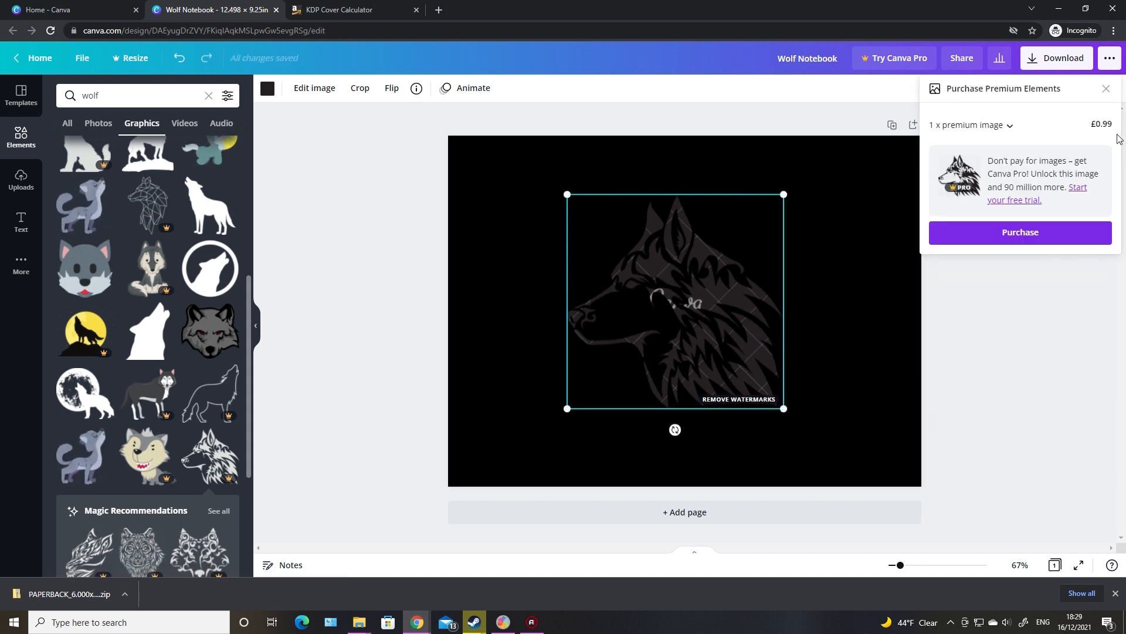
{"action": "left_click", "coordinate": [1107, 88]}
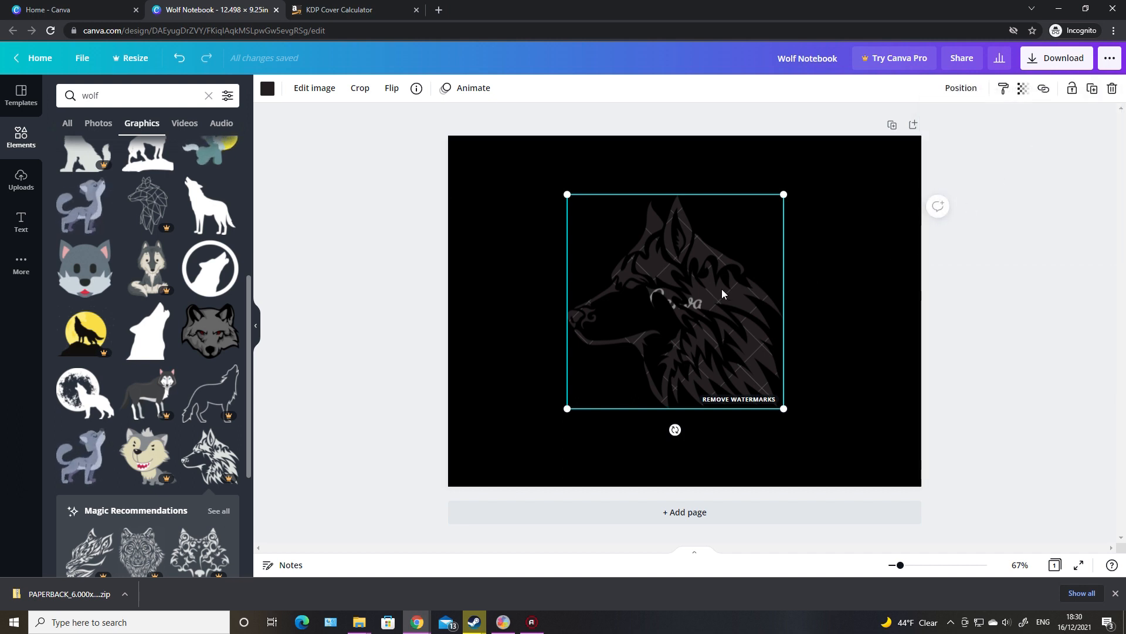
{"action": "key", "text": "Delete"}
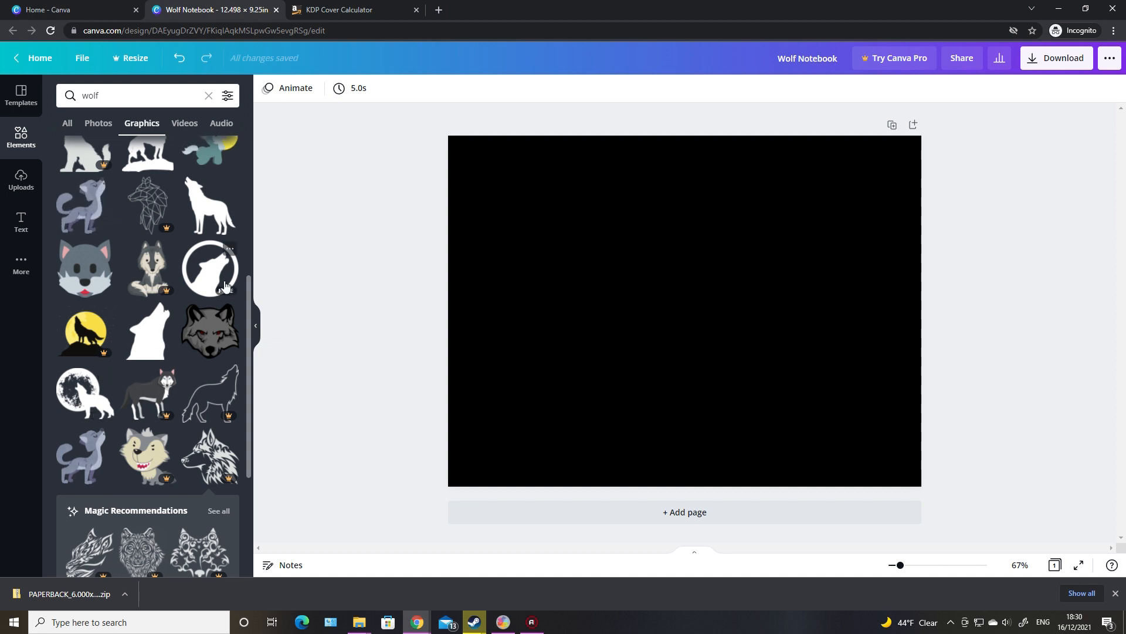
Step: Try the free animated grey-blue wolf graphic at a reduced size on the front cover, and delete it
{"action": "scroll", "coordinate": [246, 410], "scroll_direction": "down", "scroll_amount": 4}
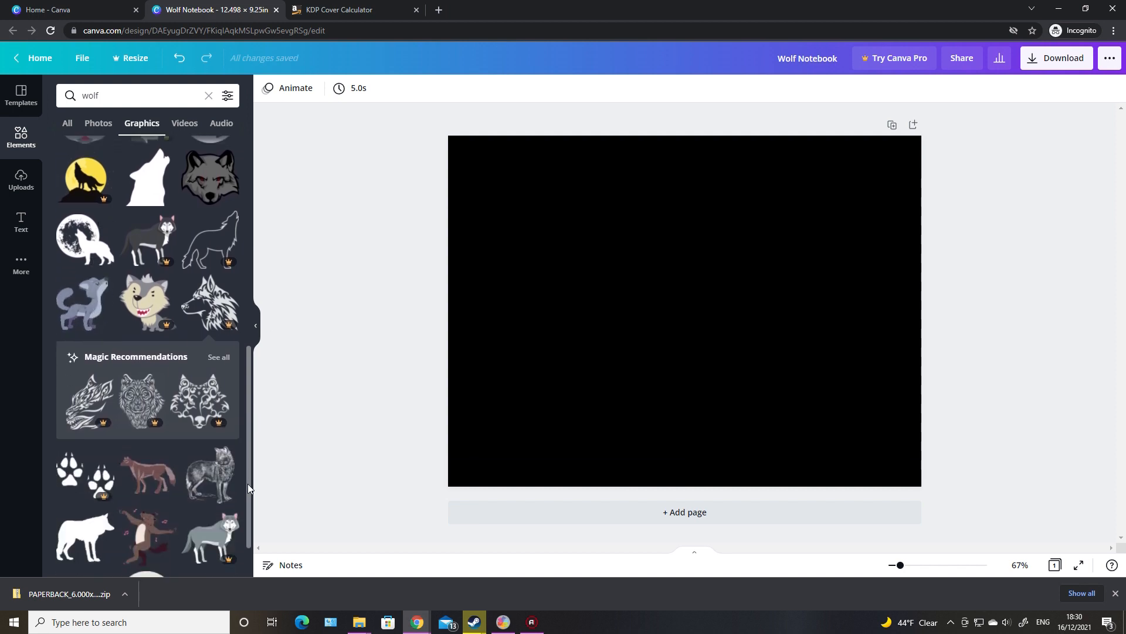
{"action": "scroll", "coordinate": [251, 514], "scroll_direction": "down", "scroll_amount": 2}
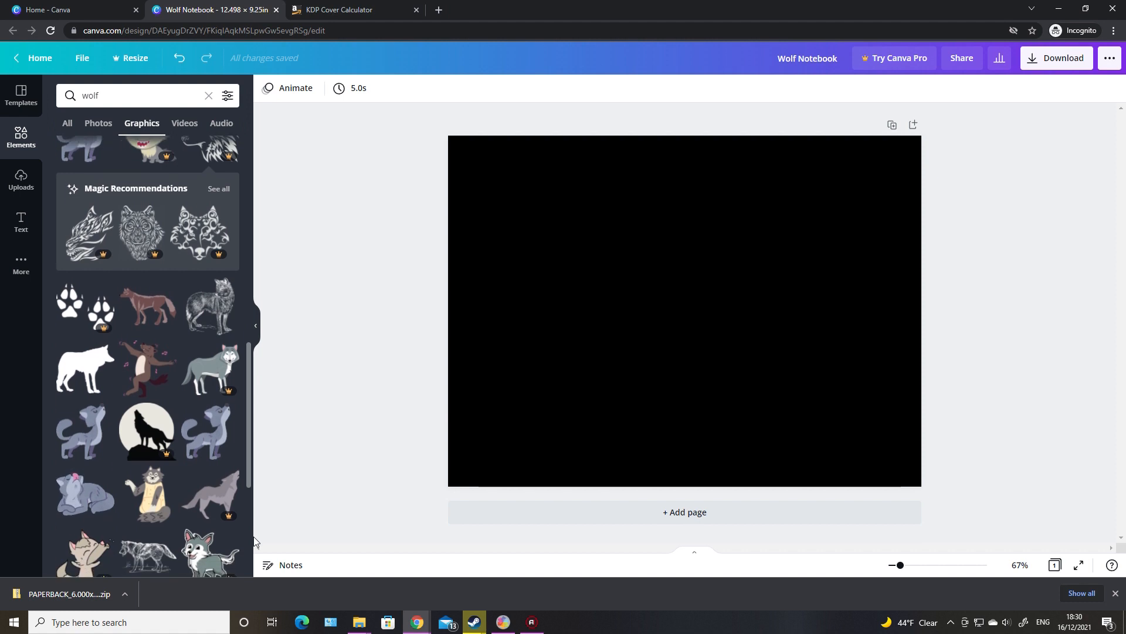
{"action": "scroll", "coordinate": [255, 548], "scroll_direction": "down", "scroll_amount": 3}
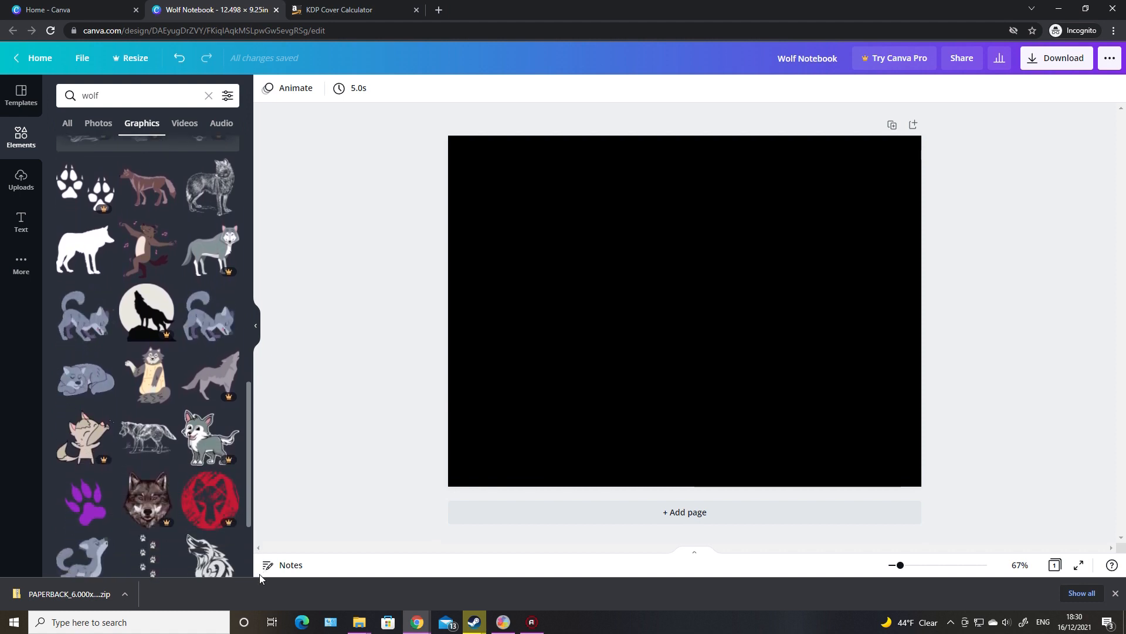
{"action": "scroll", "coordinate": [262, 595], "scroll_direction": "down", "scroll_amount": 3}
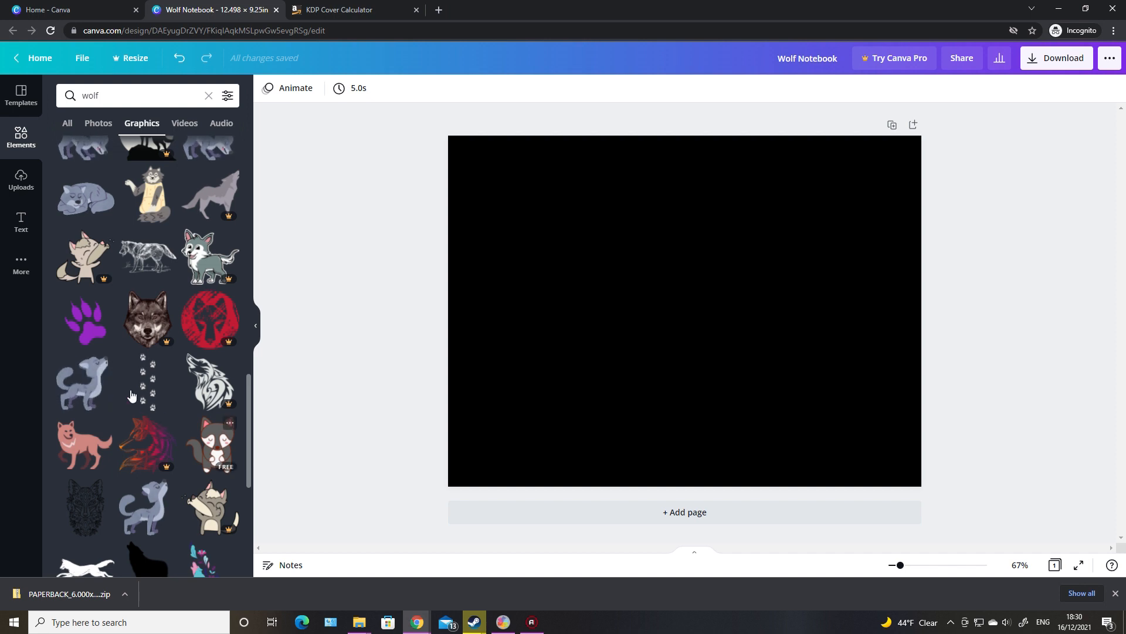
{"action": "scroll", "coordinate": [176, 463], "scroll_direction": "up", "scroll_amount": 1}
{"action": "scroll", "coordinate": [234, 505], "scroll_direction": "down", "scroll_amount": 1}
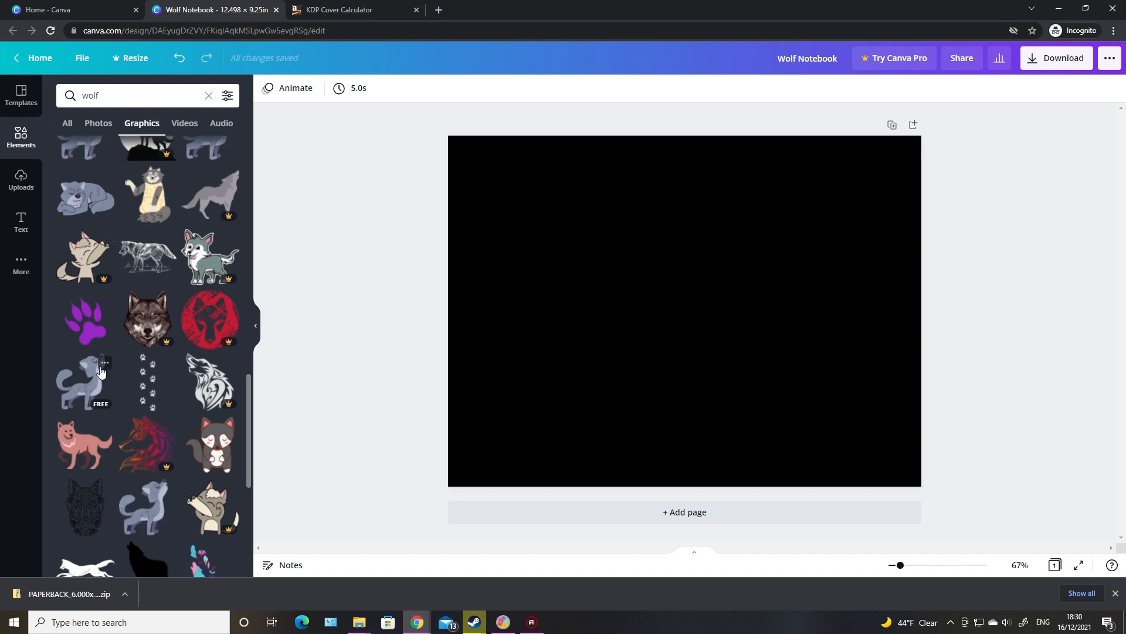
{"action": "left_click_drag", "start_coordinate": [80, 394], "coordinate": [719, 203]}
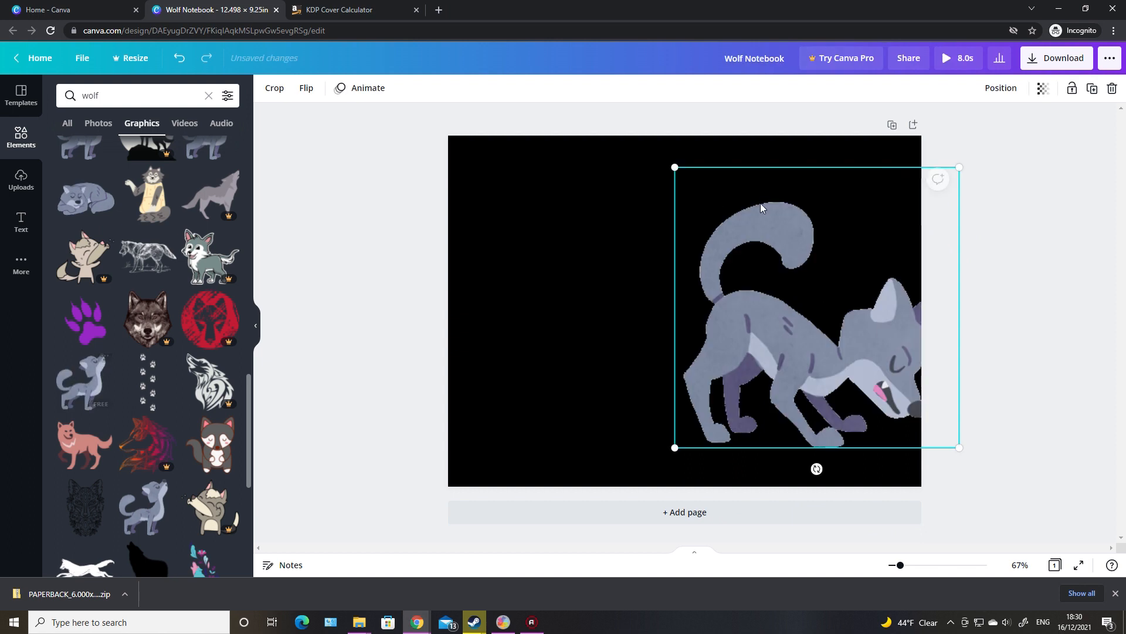
{"action": "left_click_drag", "start_coordinate": [960, 167], "coordinate": [895, 231]}
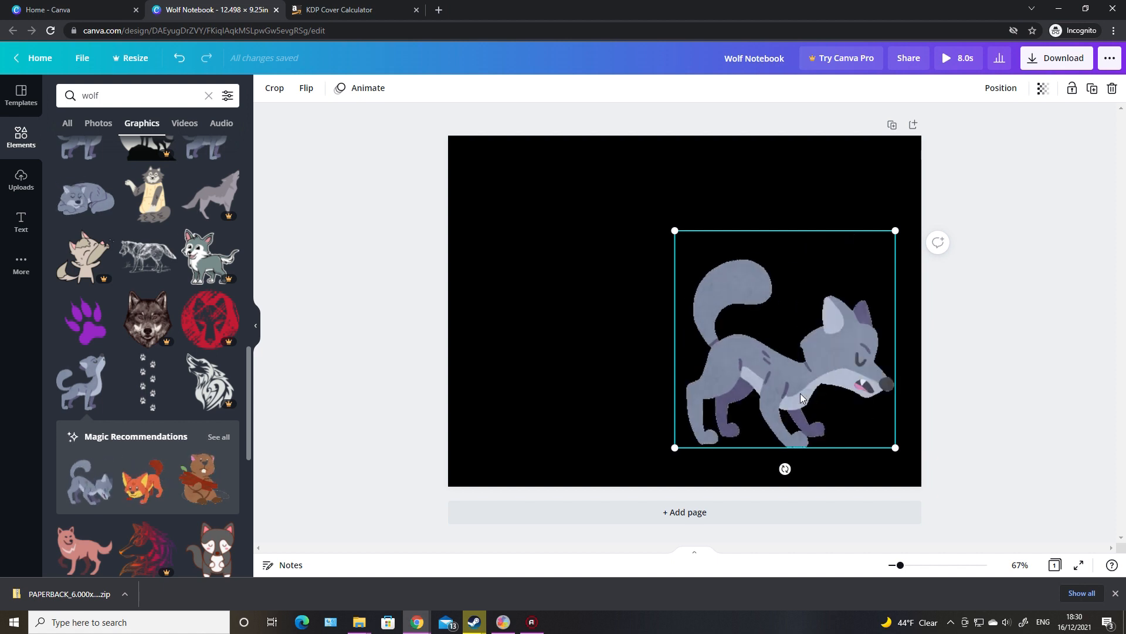
{"action": "key", "text": "Delete"}
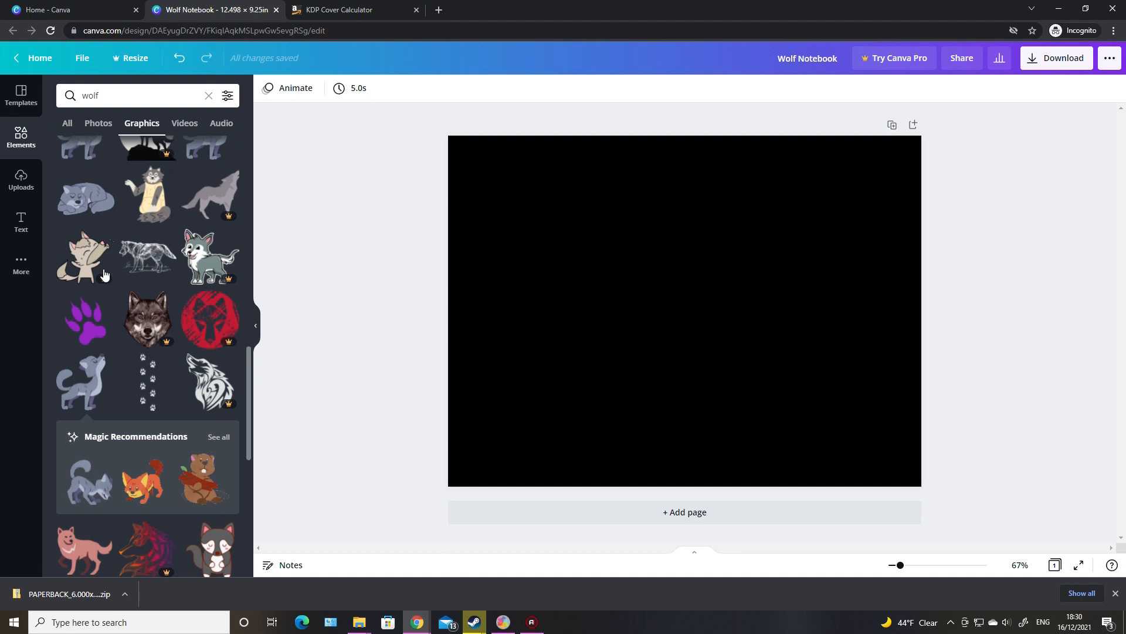
Step: Place the free graphic of a wolf howling against a yellow moon in the upper part of the front cover
{"action": "scroll", "coordinate": [85, 386], "scroll_direction": "down", "scroll_amount": 3}
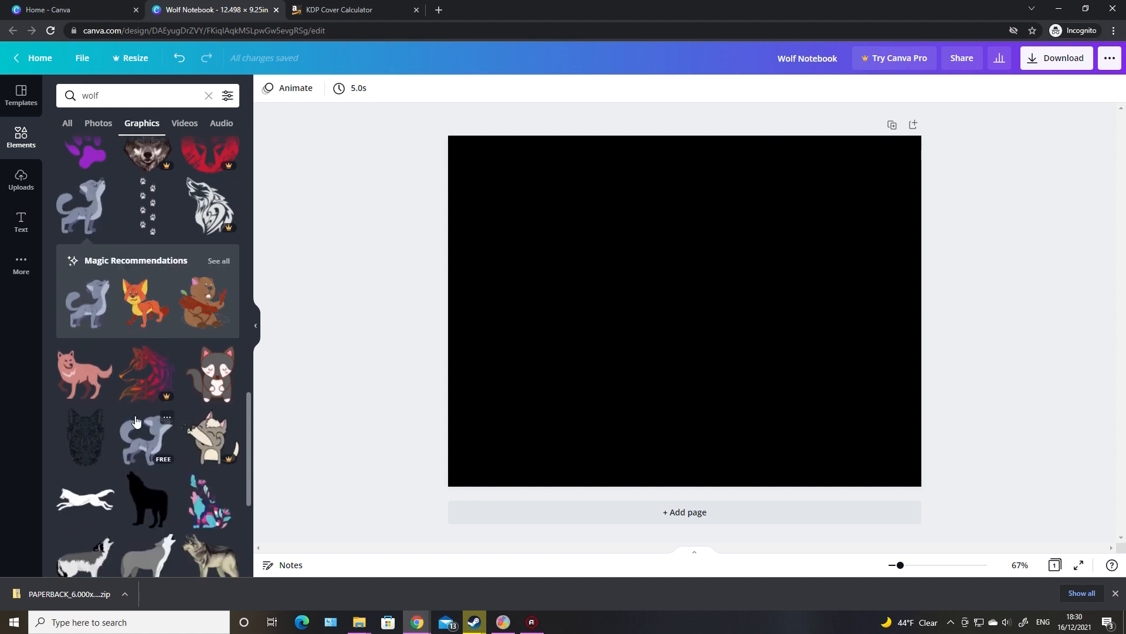
{"action": "scroll", "coordinate": [136, 421], "scroll_direction": "down", "scroll_amount": 2}
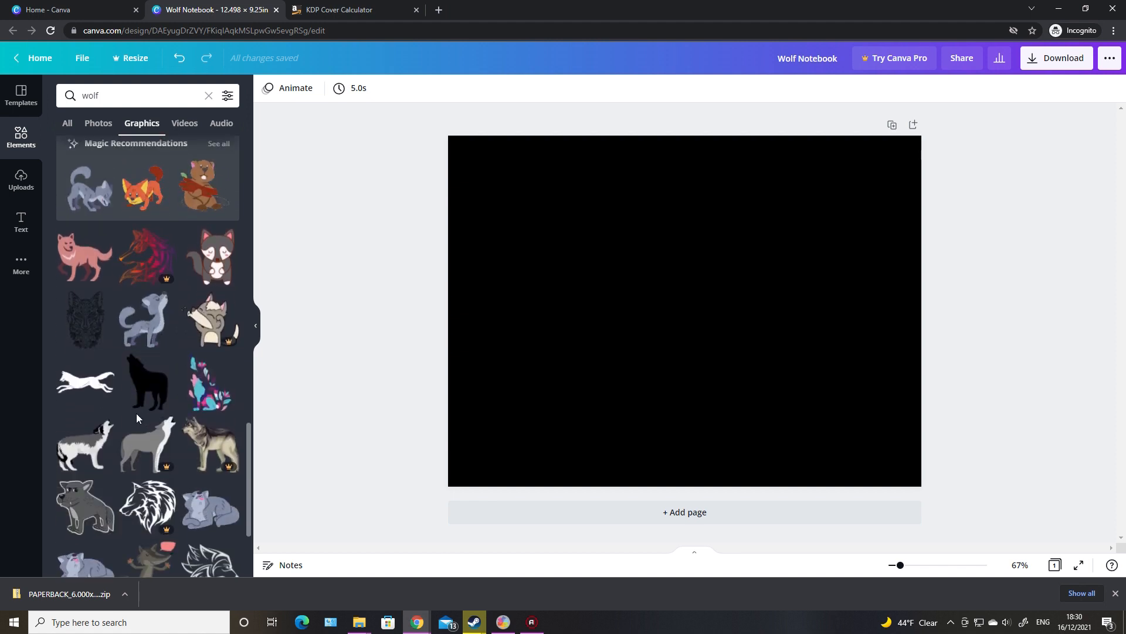
{"action": "scroll", "coordinate": [141, 418], "scroll_direction": "down", "scroll_amount": 3}
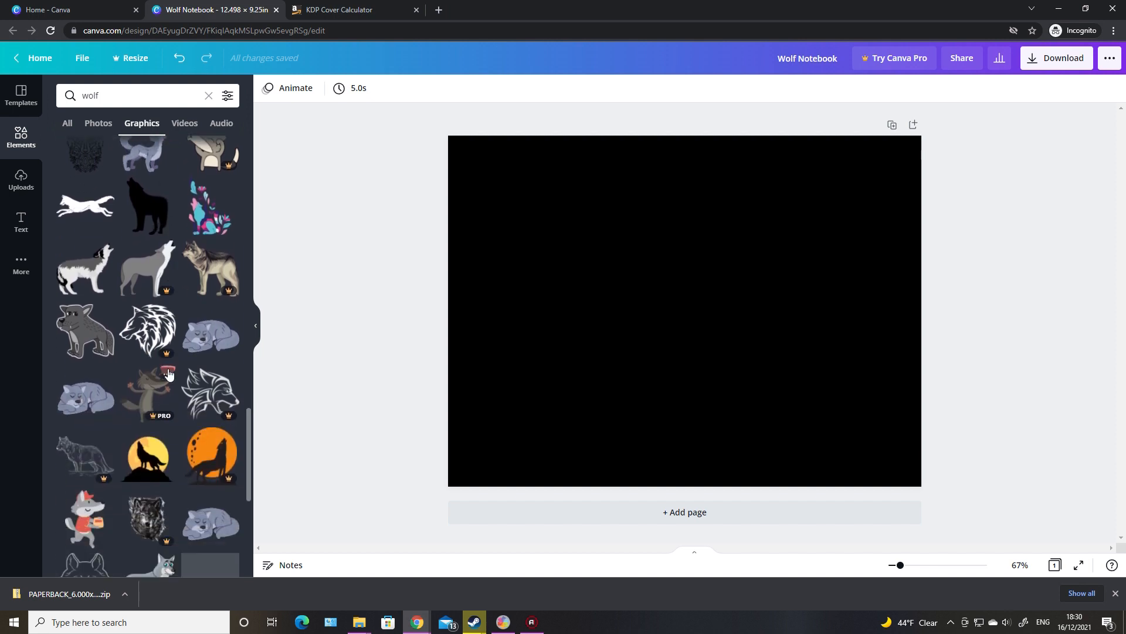
{"action": "scroll", "coordinate": [191, 398], "scroll_direction": "down", "scroll_amount": 3}
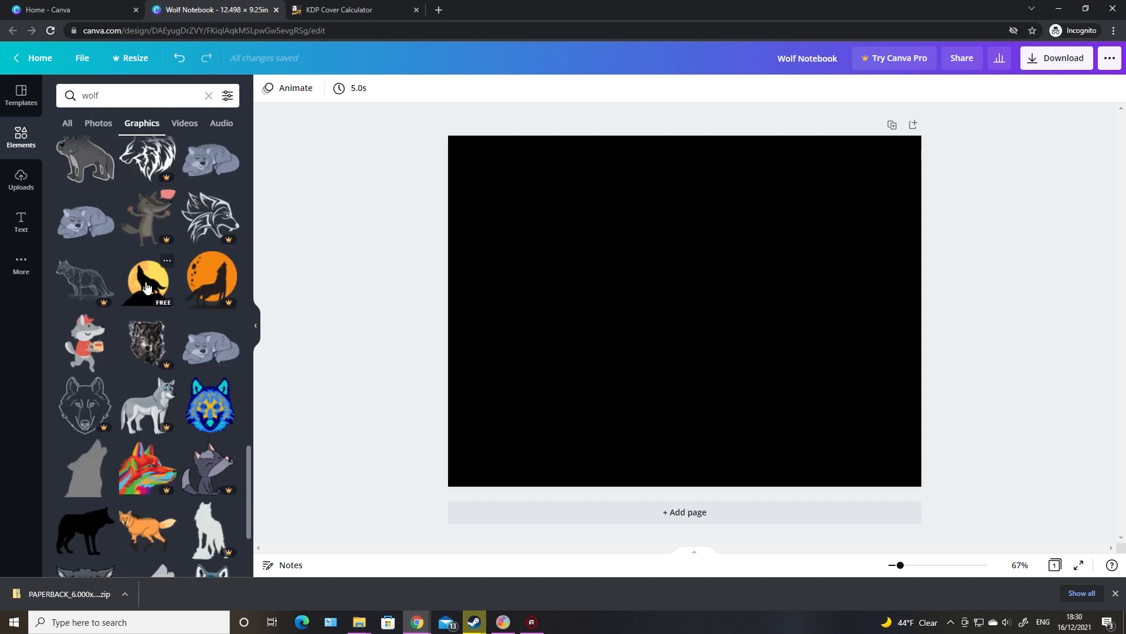
{"action": "left_click_drag", "start_coordinate": [143, 289], "coordinate": [743, 249]}
{"action": "left_click_drag", "start_coordinate": [828, 340], "coordinate": [785, 254]}
Step: Set the full-page black shape's transparency to 53 to reveal the template underneath
{"action": "left_click", "coordinate": [611, 389]}
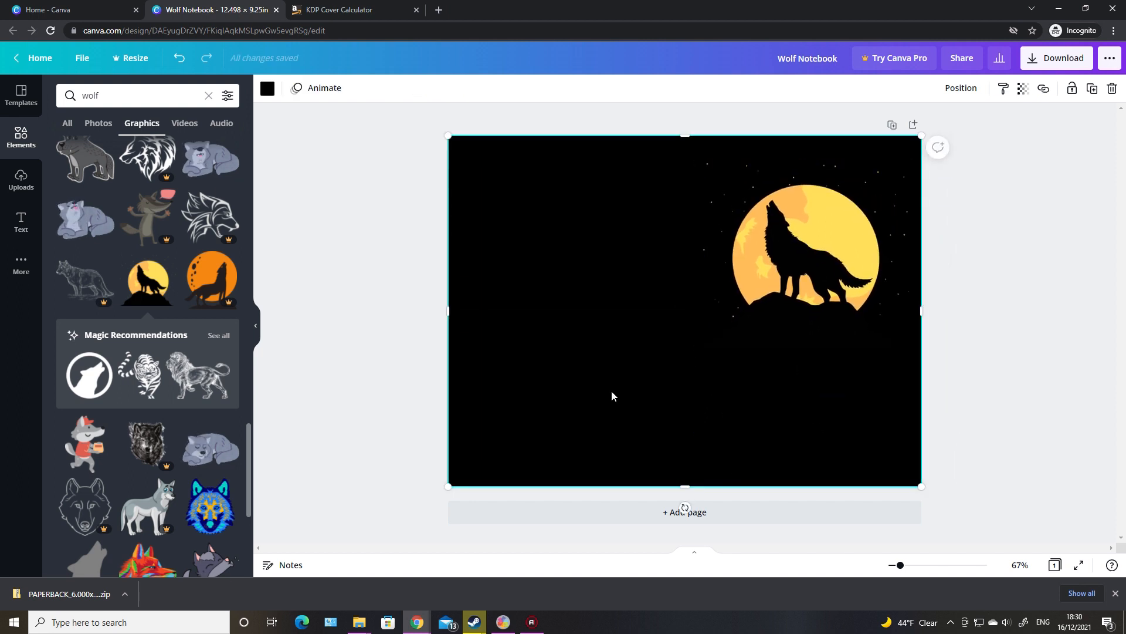
{"action": "left_click", "coordinate": [1023, 87]}
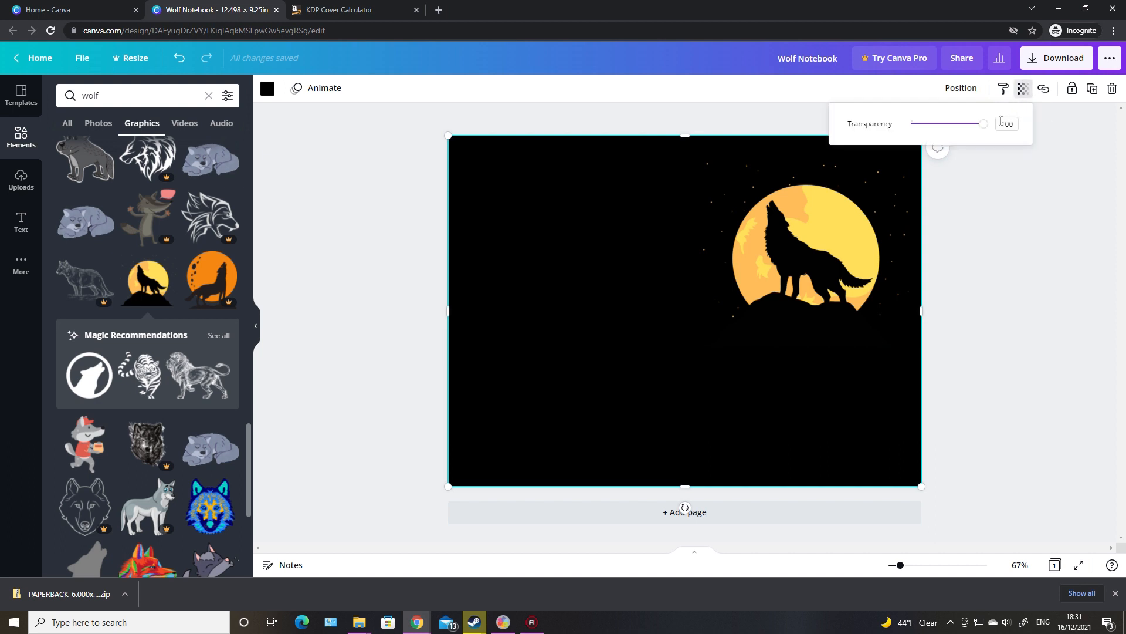
{"action": "left_click_drag", "start_coordinate": [985, 128], "coordinate": [951, 129]}
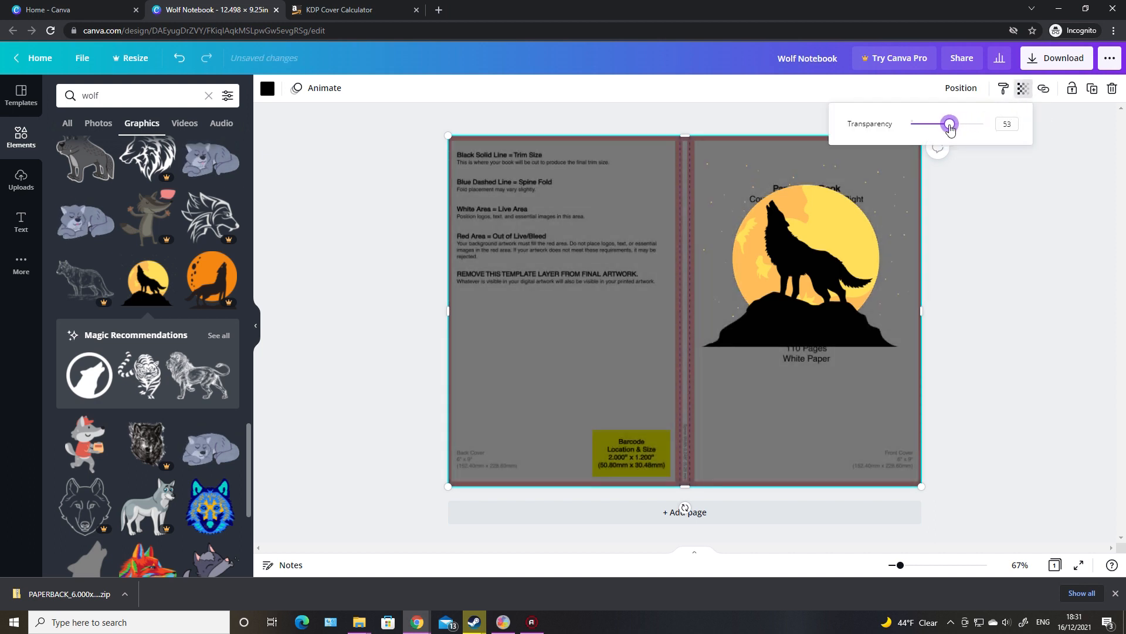
Step: Move the wolf and moon graphic slightly higher within the front cover's live area
{"action": "left_click", "coordinate": [807, 290]}
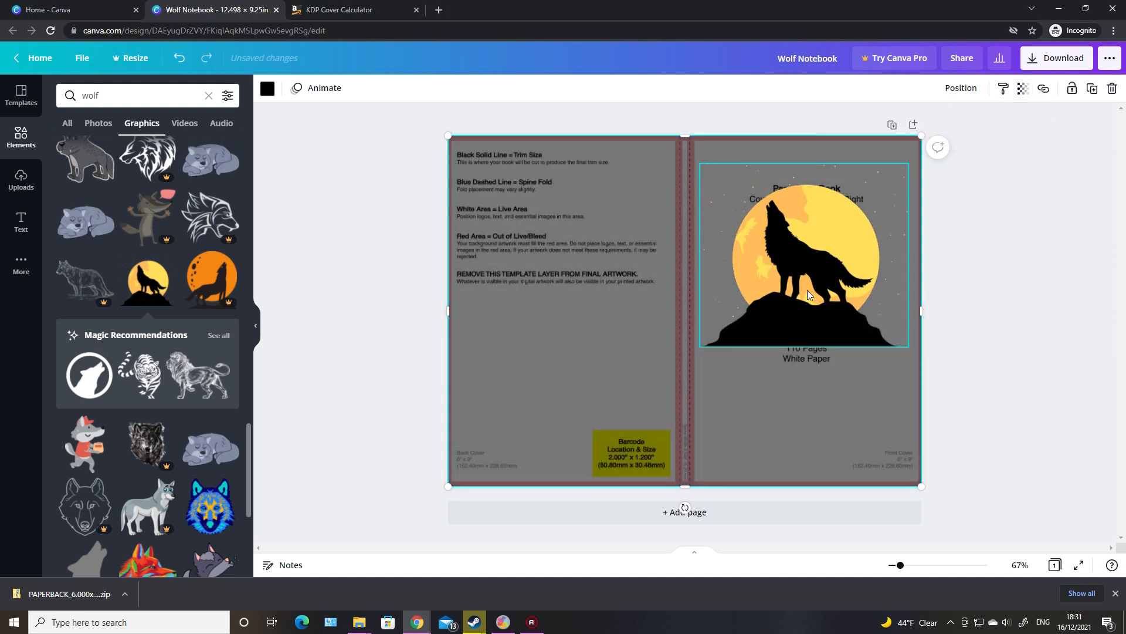
{"action": "left_click_drag", "start_coordinate": [807, 289], "coordinate": [812, 279]}
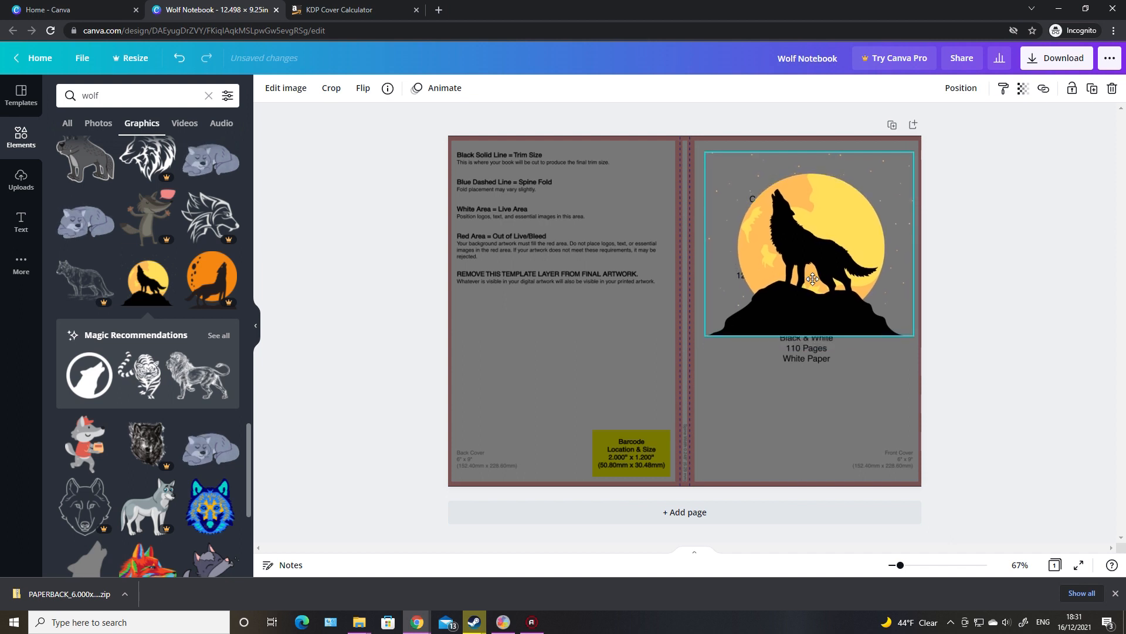
{"action": "left_click", "coordinate": [1016, 296]}
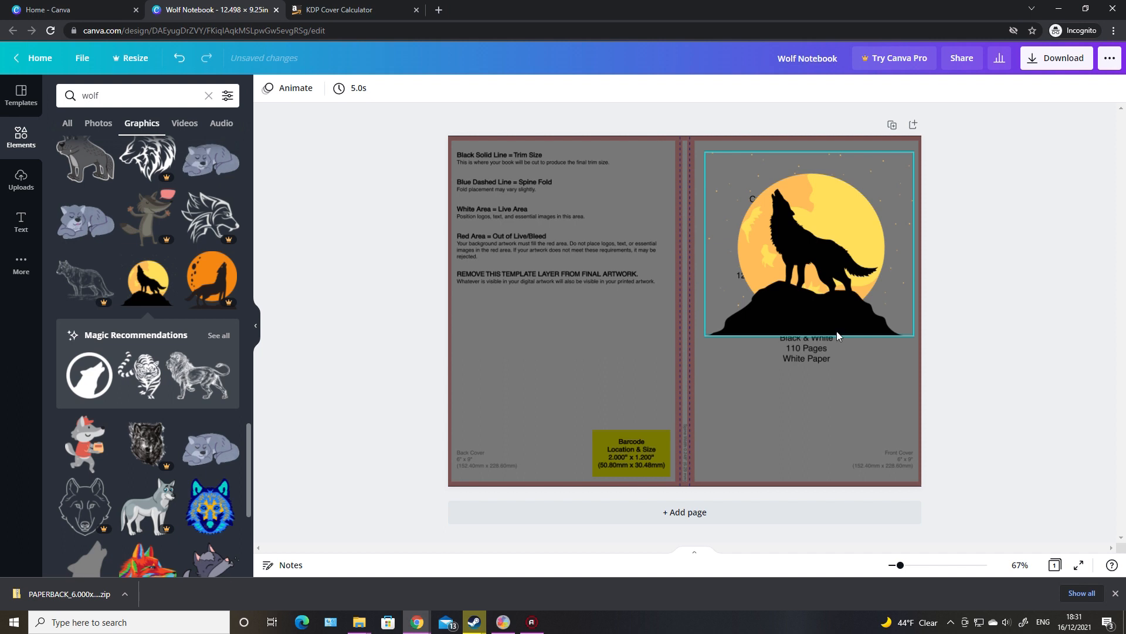
{"action": "left_click", "coordinate": [596, 340]}
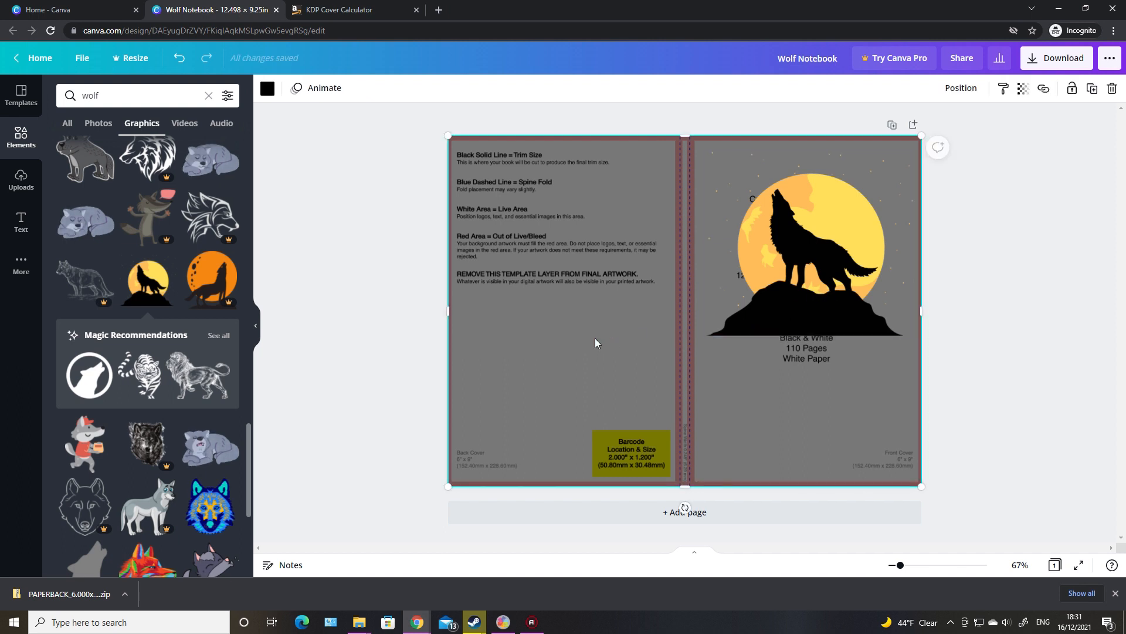
{"action": "left_click", "coordinate": [268, 89]}
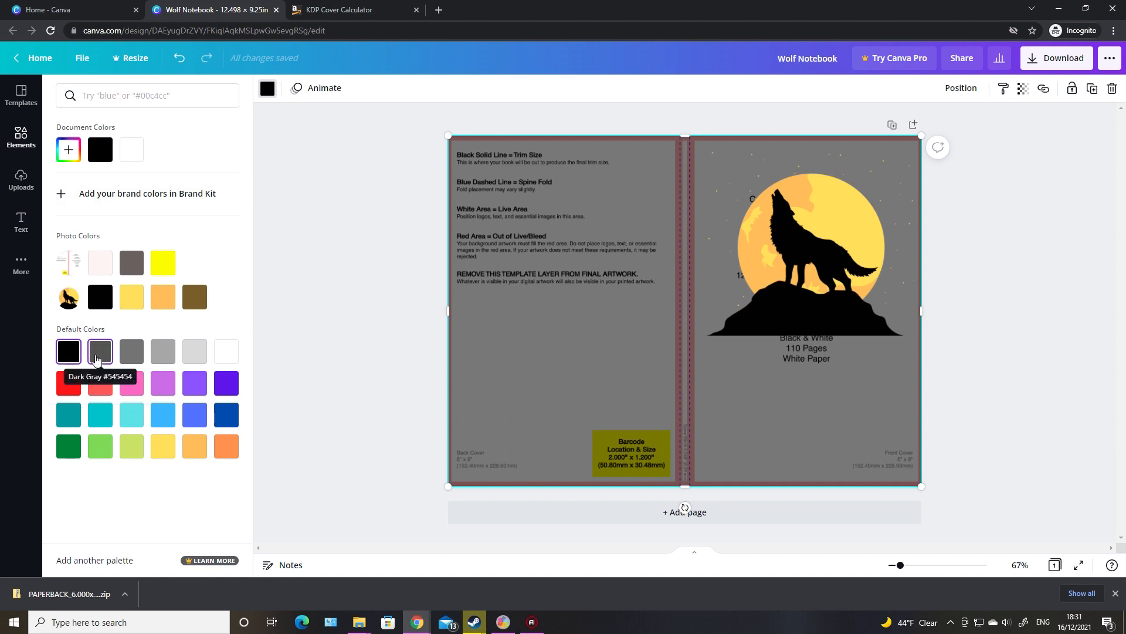
{"action": "left_click", "coordinate": [371, 351]}
Step: Shrink the wolf and moon graphic and centre it horizontally in the upper half of the front cover
{"action": "left_click", "coordinate": [752, 297]}
{"action": "left_click_drag", "start_coordinate": [808, 304], "coordinate": [811, 313]}
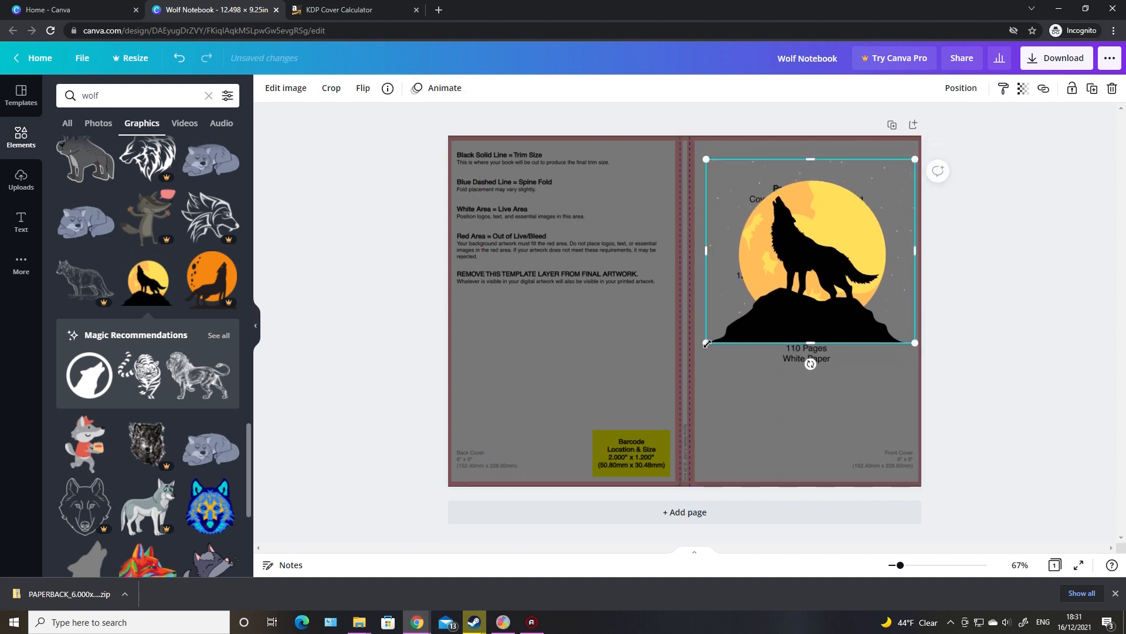
{"action": "left_click_drag", "start_coordinate": [720, 337], "coordinate": [768, 293]}
{"action": "left_click_drag", "start_coordinate": [845, 258], "coordinate": [810, 274]}
{"action": "left_click", "coordinate": [340, 324]}
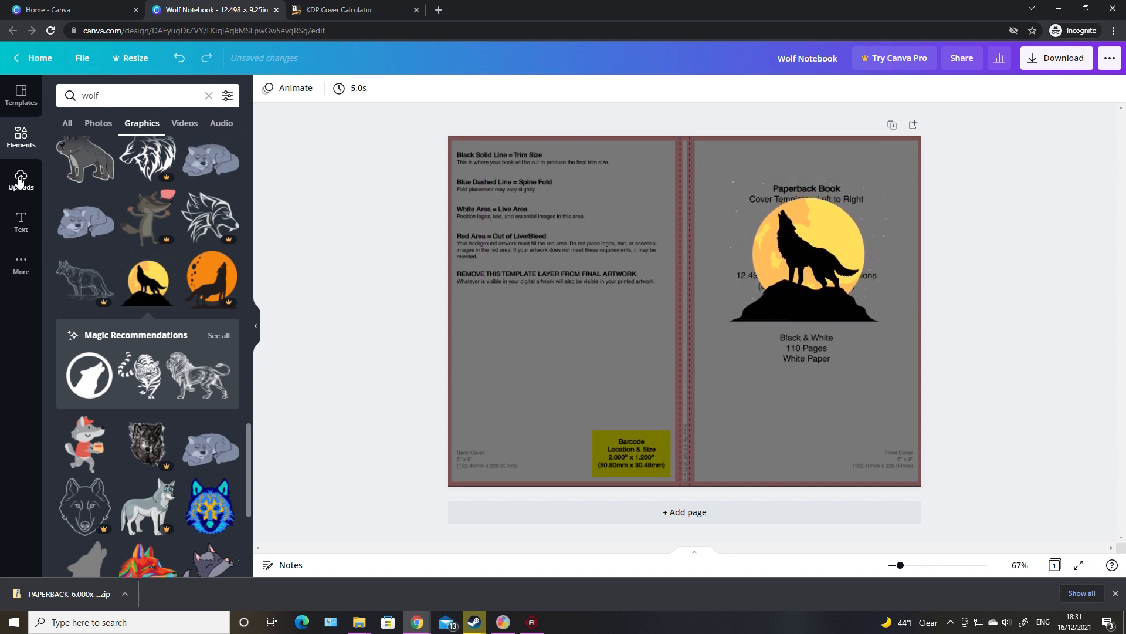
Step: Add a circle shape and place it over the wolf and moon graphic on the front cover
{"action": "left_click", "coordinate": [20, 139]}
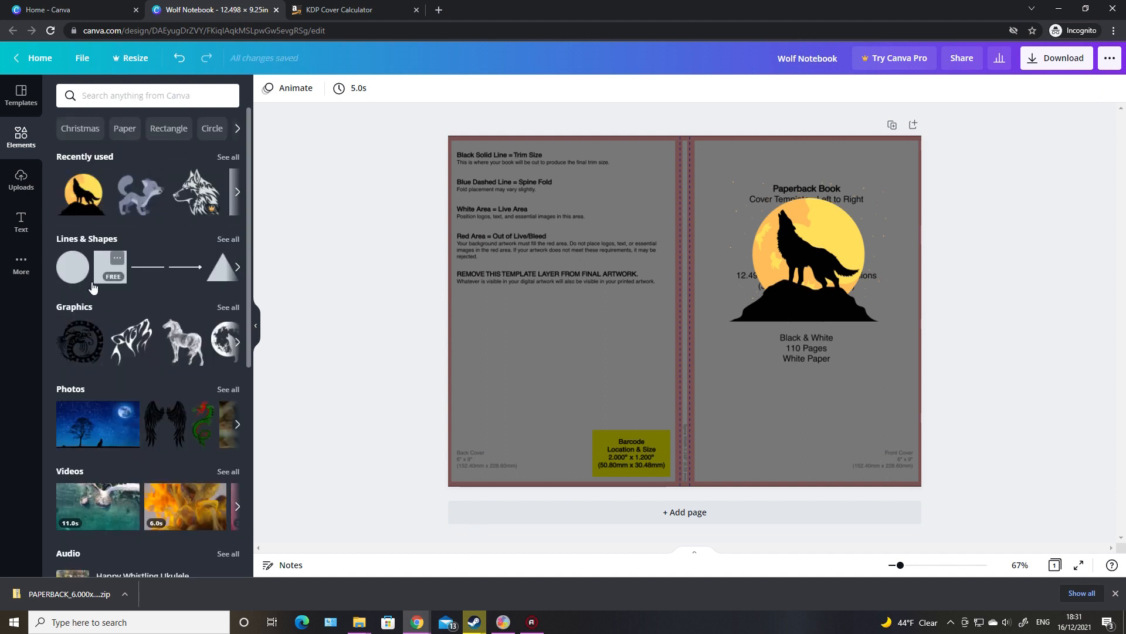
{"action": "left_click", "coordinate": [72, 267]}
{"action": "left_click_drag", "start_coordinate": [734, 292], "coordinate": [816, 259]}
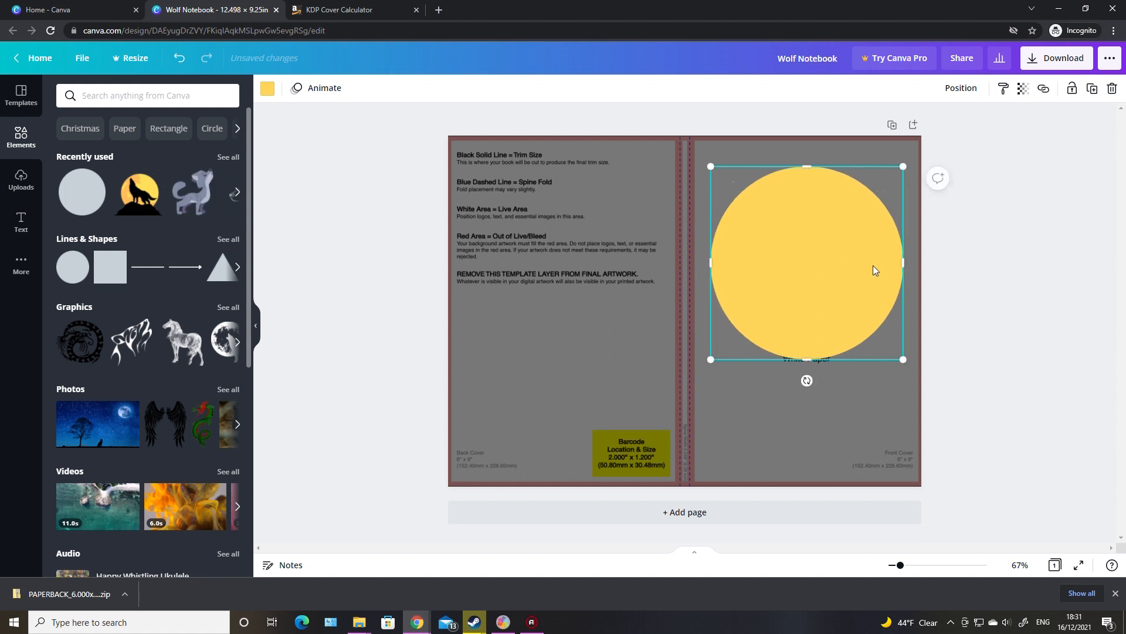
{"action": "left_click", "coordinate": [1007, 274]}
{"action": "left_click", "coordinate": [842, 261]}
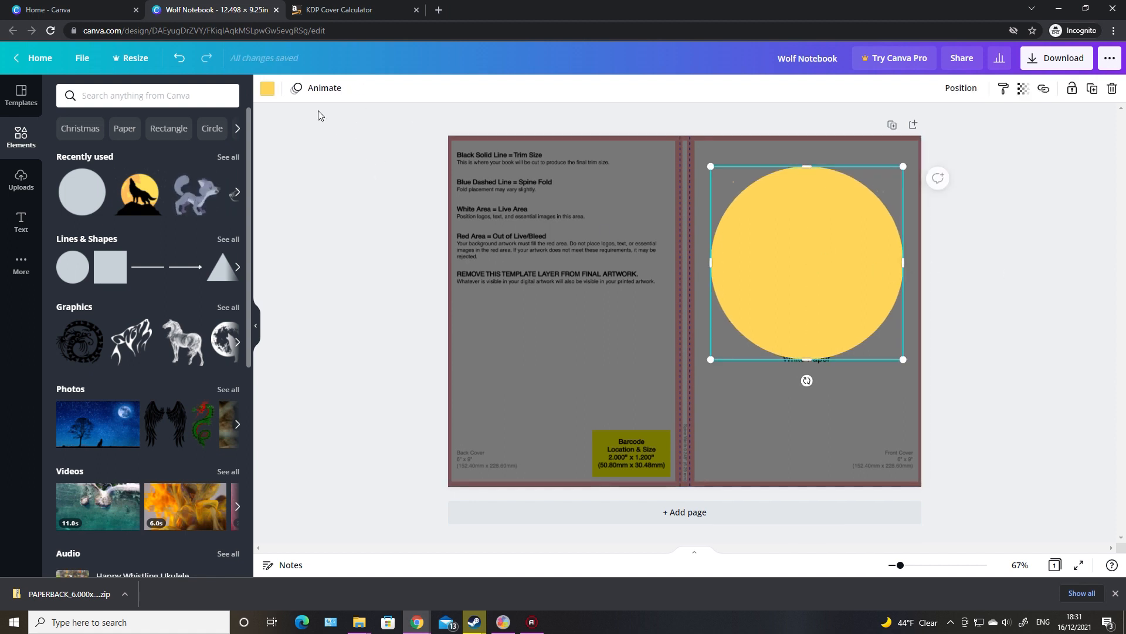
Step: Recolour the circle cobalt blue #004aad and send it backward behind the wolf and moon graphic
{"action": "left_click", "coordinate": [267, 90]}
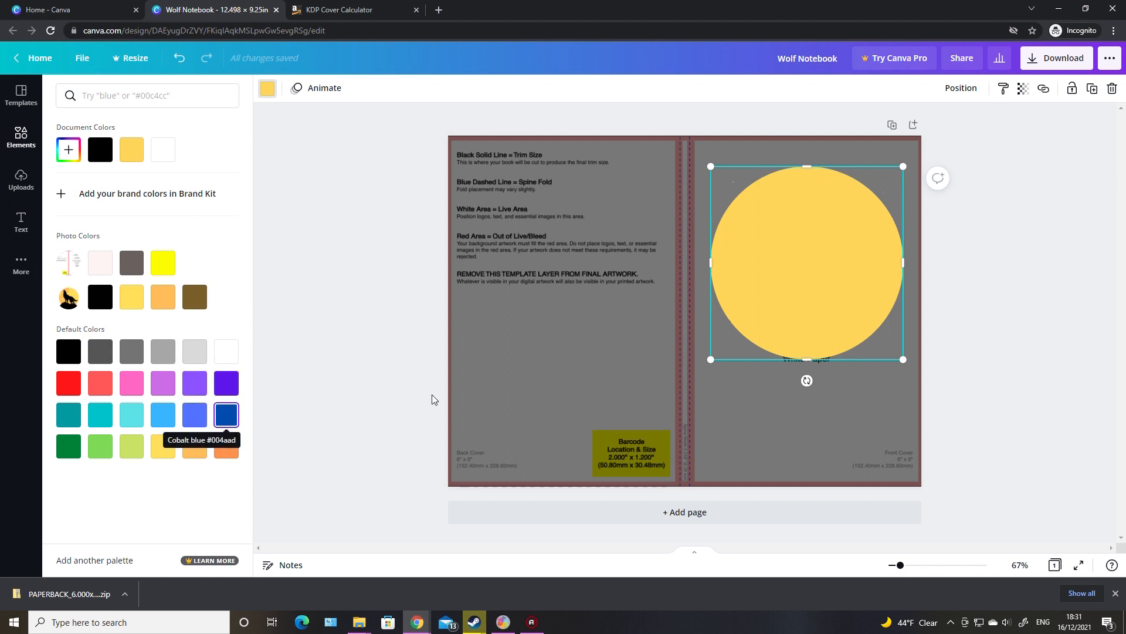
{"action": "left_click", "coordinate": [229, 419]}
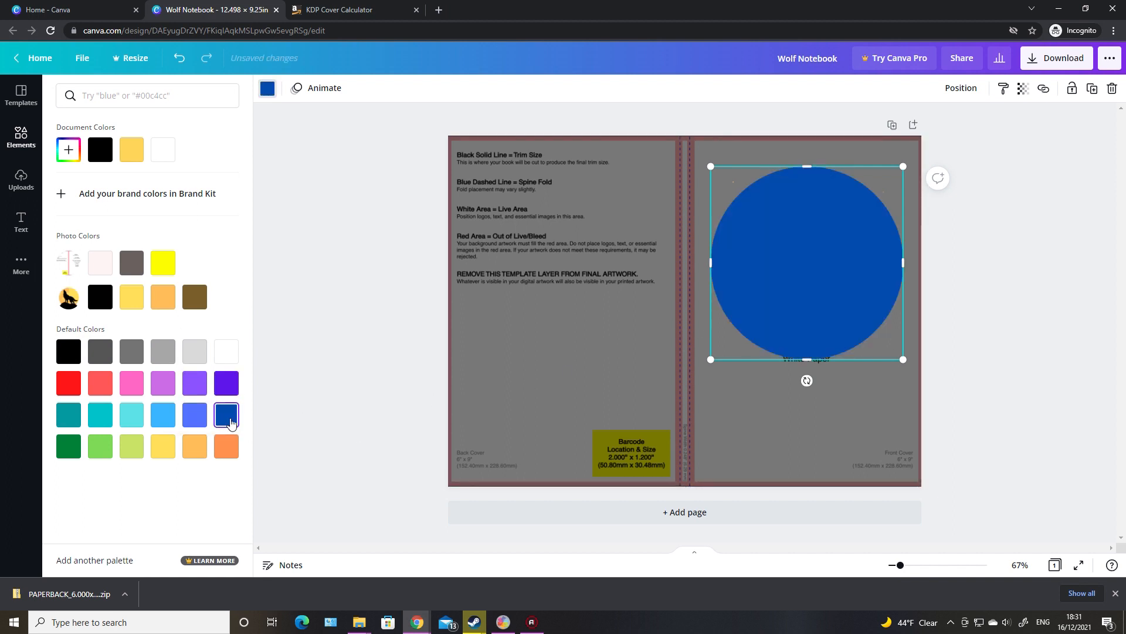
{"action": "left_click", "coordinate": [836, 301]}
{"action": "right_click", "coordinate": [836, 302]}
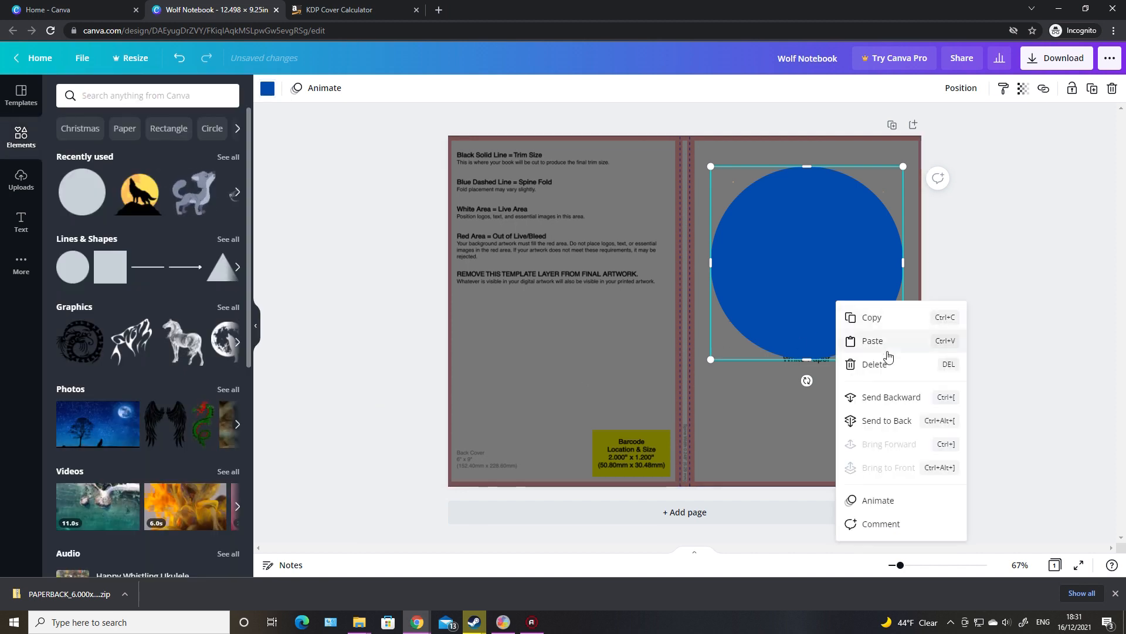
{"action": "left_click", "coordinate": [887, 397]}
{"action": "left_click", "coordinate": [1010, 346]}
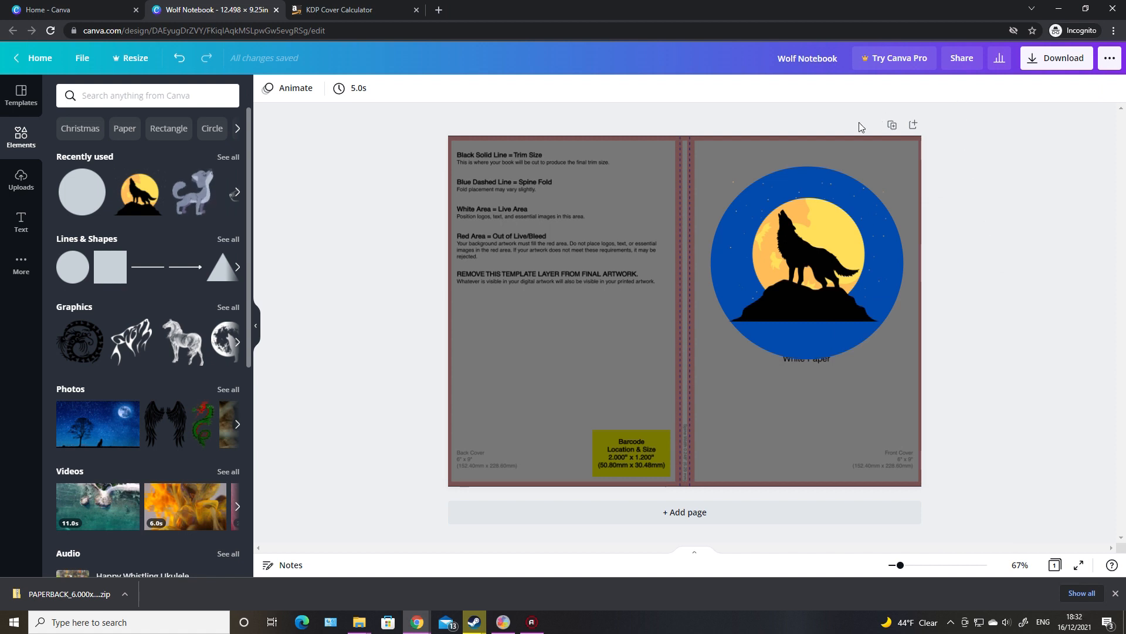
Step: Make the full-page black shape fully opaque again to hide the template
{"action": "left_click", "coordinate": [609, 190]}
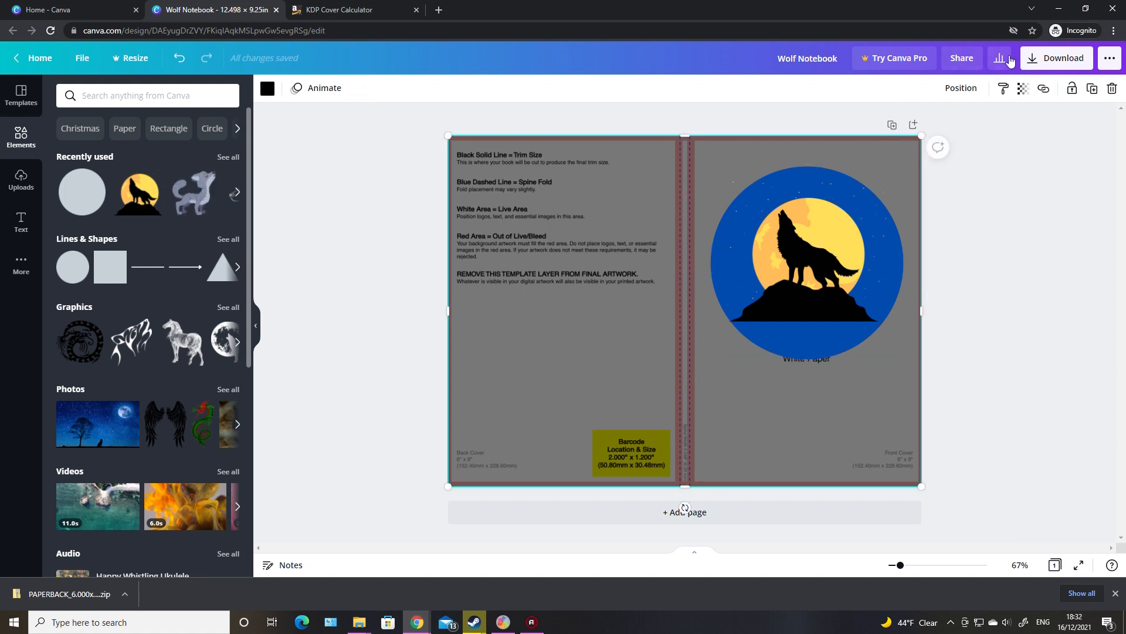
{"action": "left_click", "coordinate": [1020, 88]}
{"action": "left_click_drag", "start_coordinate": [953, 128], "coordinate": [990, 125]}
{"action": "left_click", "coordinate": [1039, 362]}
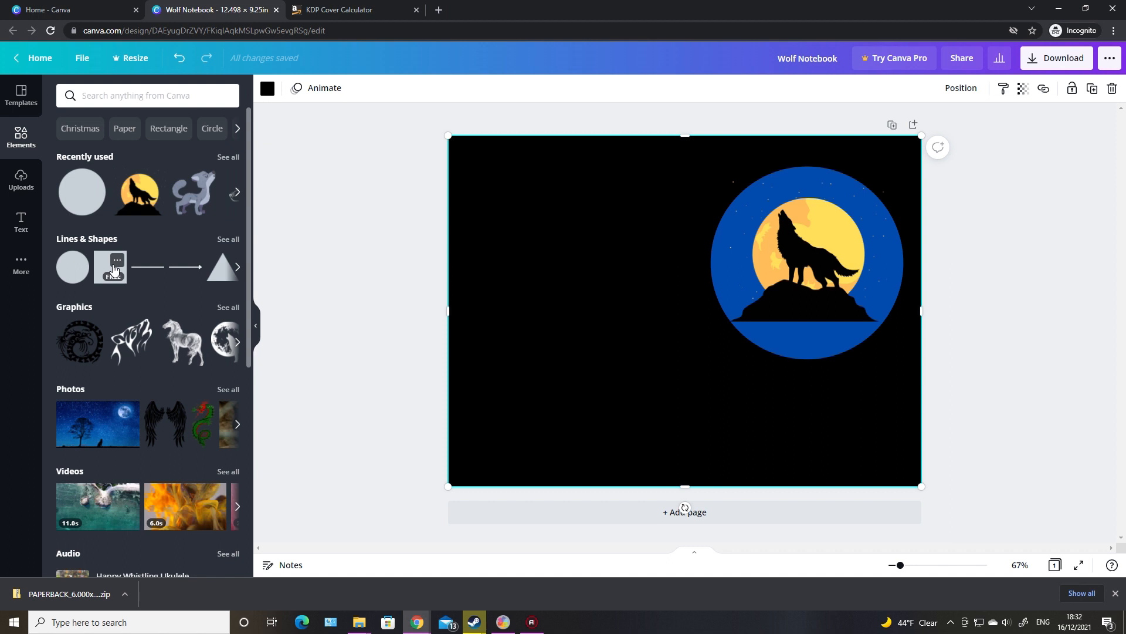
Step: Add a square and shape it into a wide rectangle covering the part of the blue circle below the wolf's rock
{"action": "left_click", "coordinate": [118, 259]}
{"action": "left_click", "coordinate": [107, 271]}
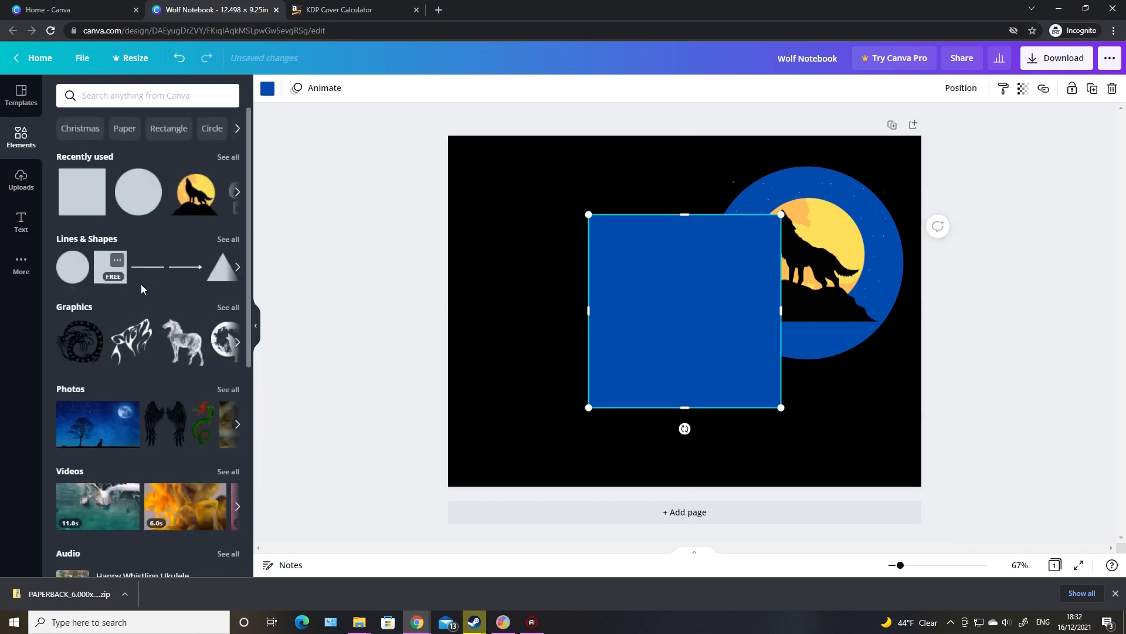
{"action": "left_click_drag", "start_coordinate": [637, 313], "coordinate": [753, 391]}
{"action": "left_click_drag", "start_coordinate": [704, 292], "coordinate": [732, 323]}
{"action": "left_click_drag", "start_coordinate": [817, 387], "coordinate": [812, 384]}
{"action": "left_click_drag", "start_coordinate": [812, 486], "coordinate": [813, 383]}
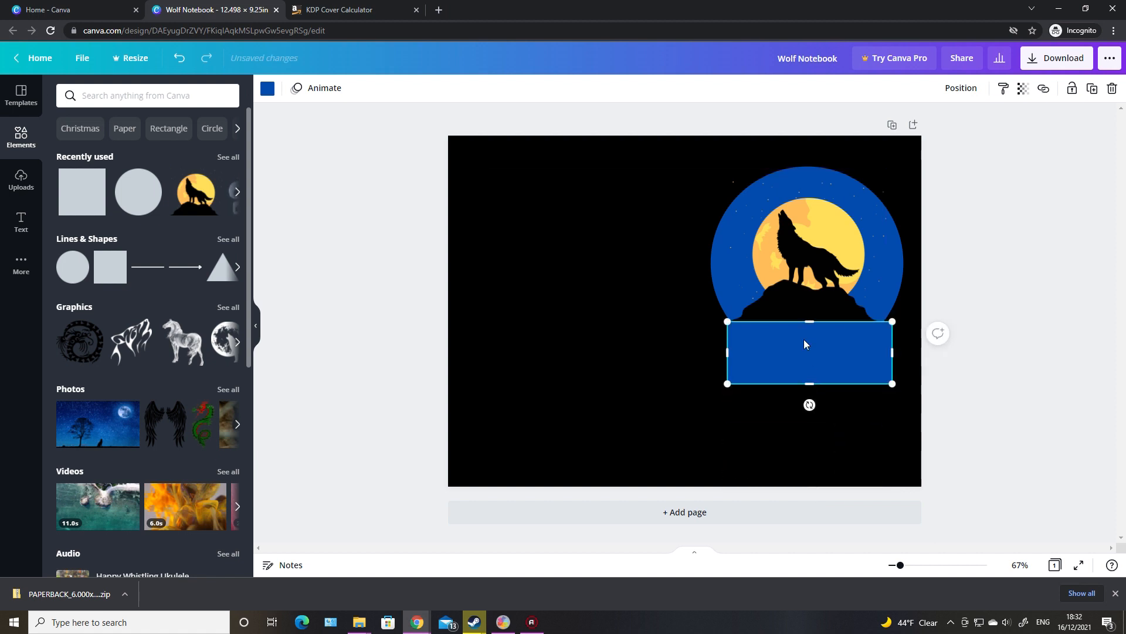
Step: Recolour the rectangle below the wolf's rock black to match the background
{"action": "left_click", "coordinate": [270, 88]}
{"action": "left_click", "coordinate": [105, 151]}
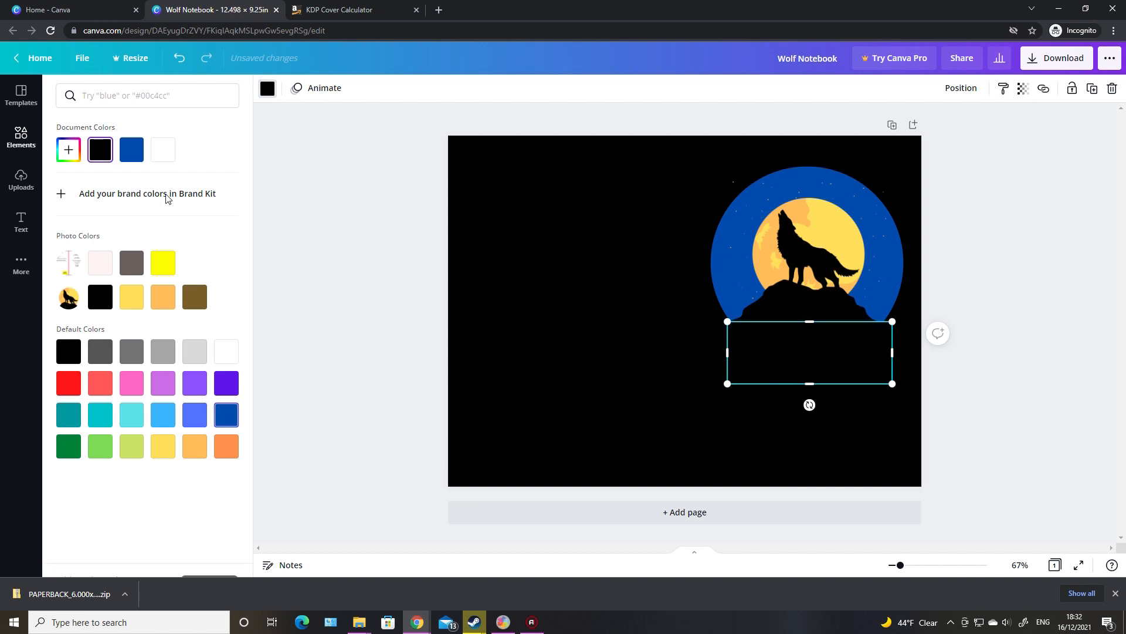
{"action": "left_click", "coordinate": [366, 333]}
{"action": "left_click", "coordinate": [372, 325]}
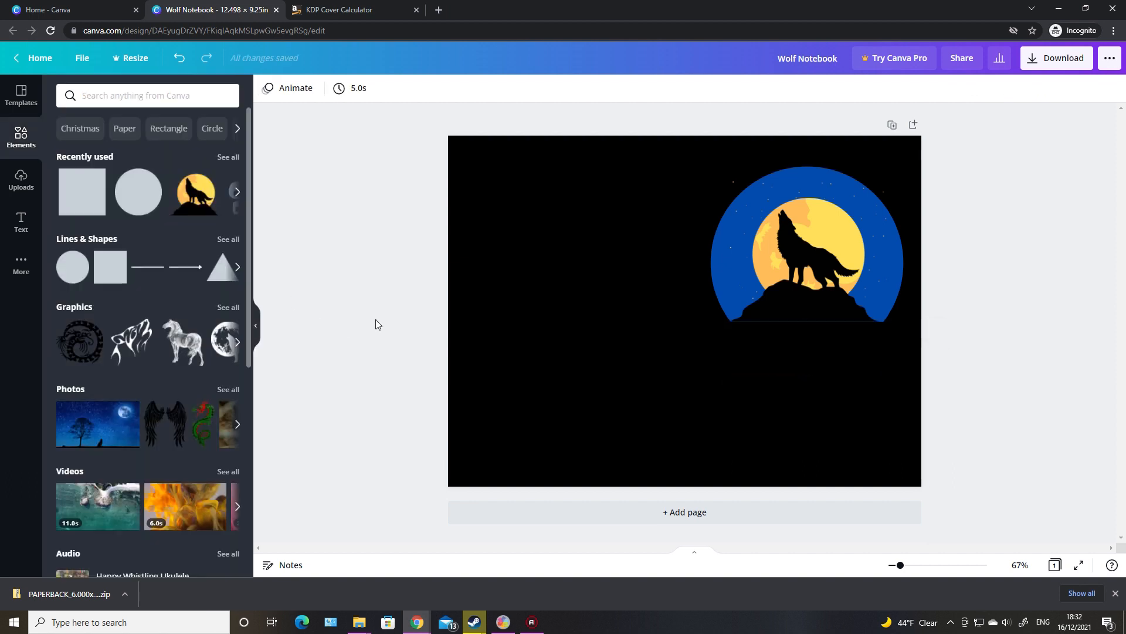
Step: Nudge the black rectangle up slightly to cover the thin line along the base of the wolf's rock
{"action": "left_click", "coordinate": [777, 354]}
{"action": "key", "text": "Up"}
{"action": "key", "text": "Up"}
{"action": "key", "text": "Up"}
{"action": "key", "text": "Up"}
{"action": "key", "text": "Up"}
{"action": "key", "text": "Up"}
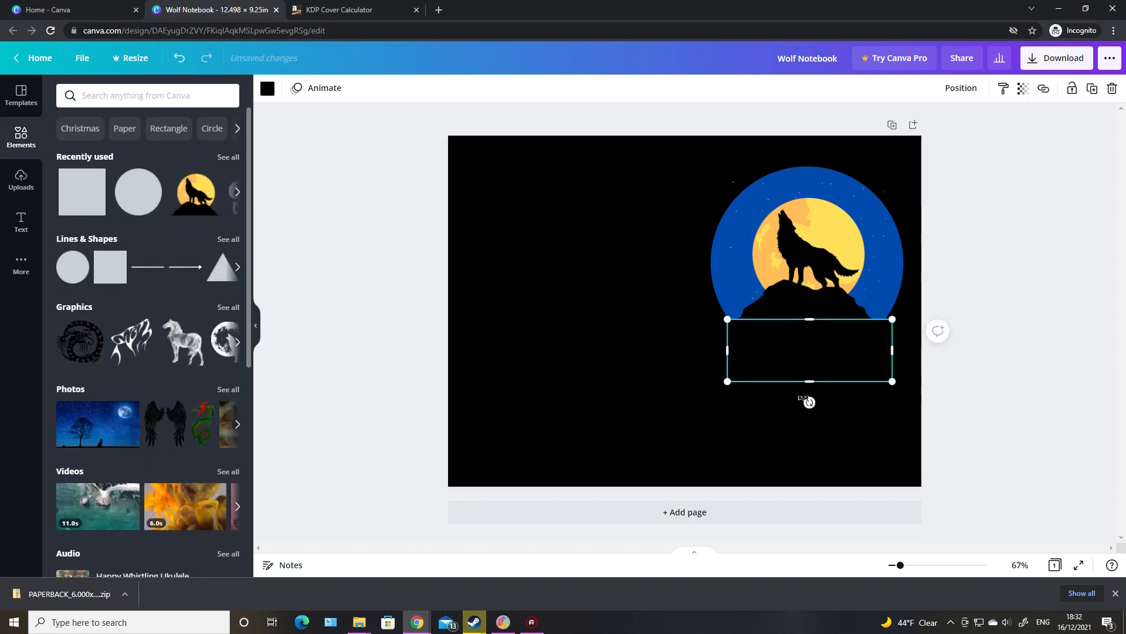
{"action": "left_click", "coordinate": [337, 321]}
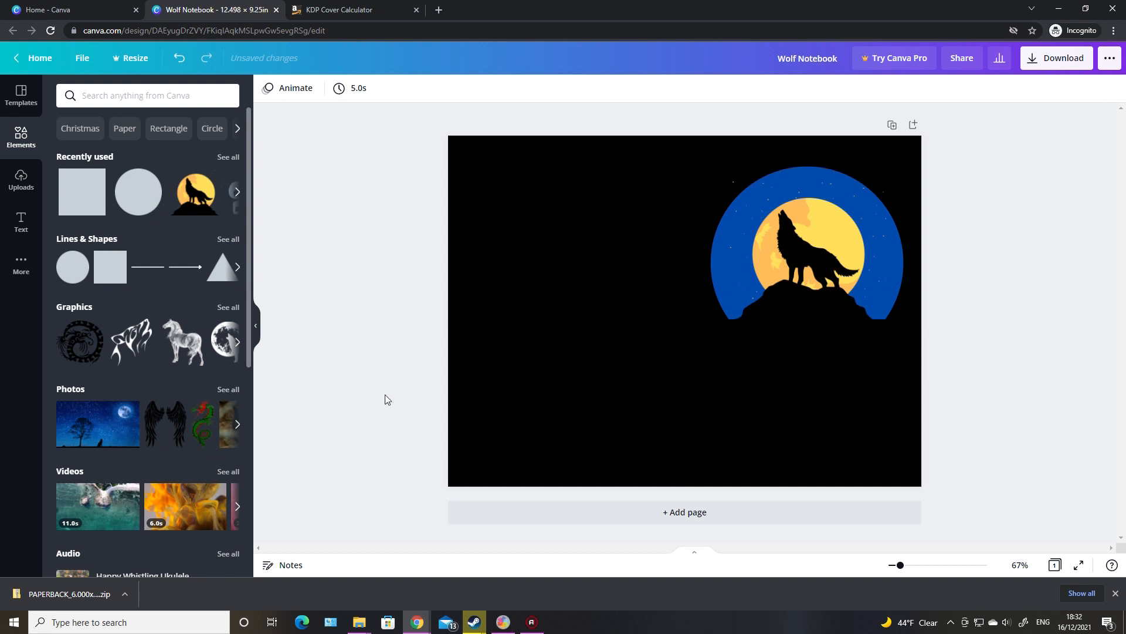
{"action": "left_click_drag", "start_coordinate": [808, 360], "coordinate": [807, 360]}
{"action": "left_click", "coordinate": [1045, 344]}
{"action": "left_click", "coordinate": [833, 333]}
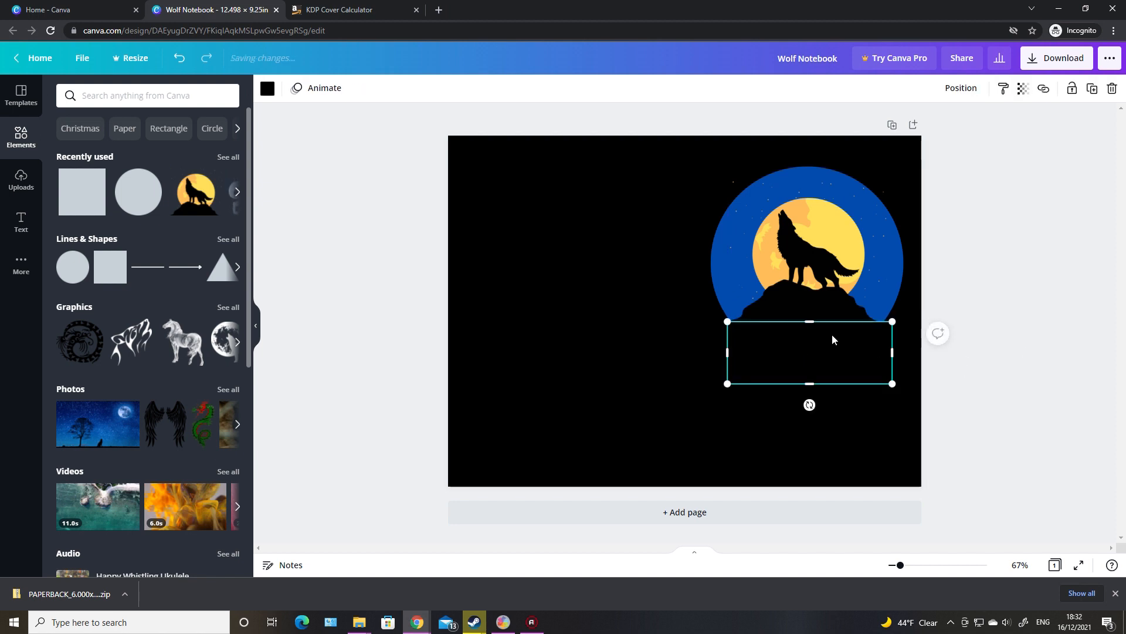
{"action": "left_click", "coordinate": [1025, 319]}
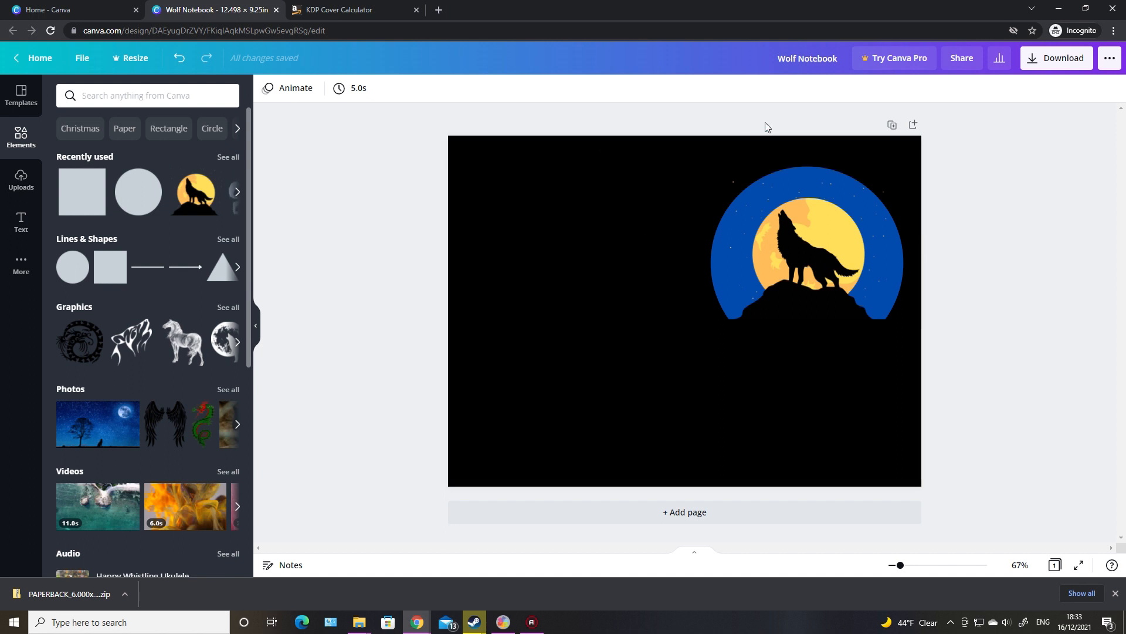
Step: Add a body text box reading "Wolf Notebook" in the middle of the cover
{"action": "left_click", "coordinate": [21, 221]}
{"action": "scroll", "coordinate": [144, 225], "scroll_direction": "up", "scroll_amount": 10}
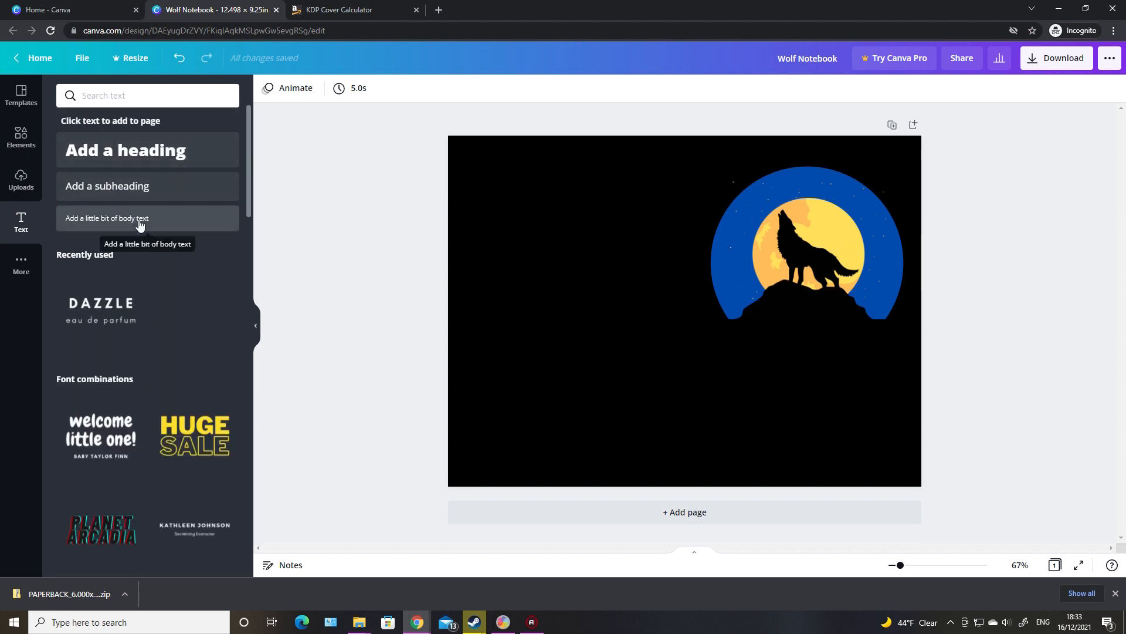
{"action": "left_click", "coordinate": [139, 226]}
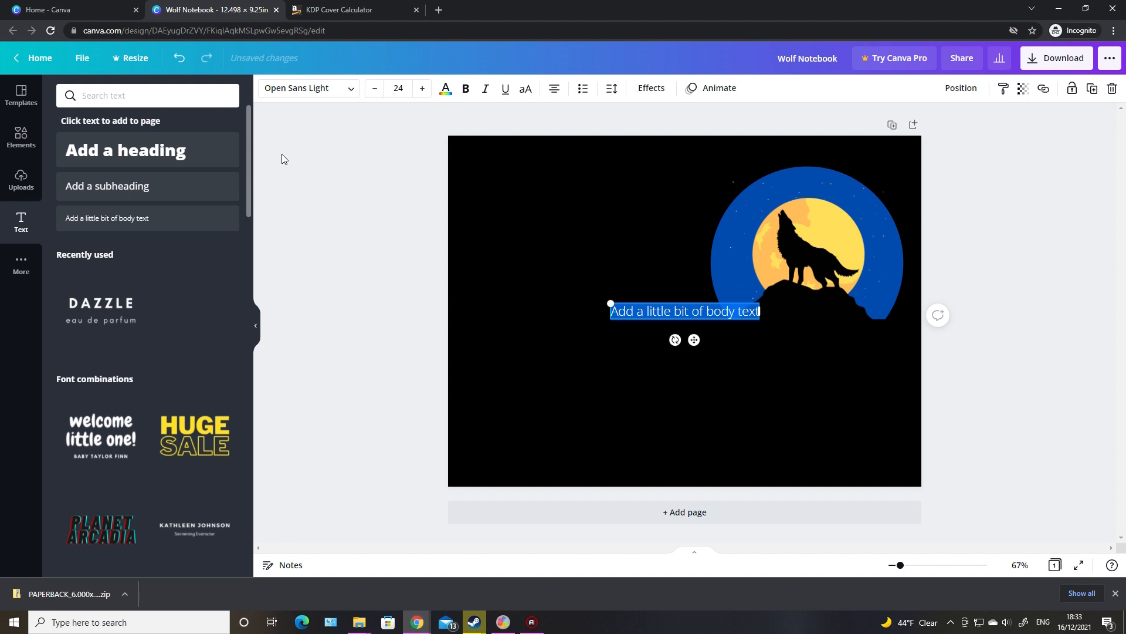
{"action": "type", "text": "Wo"}
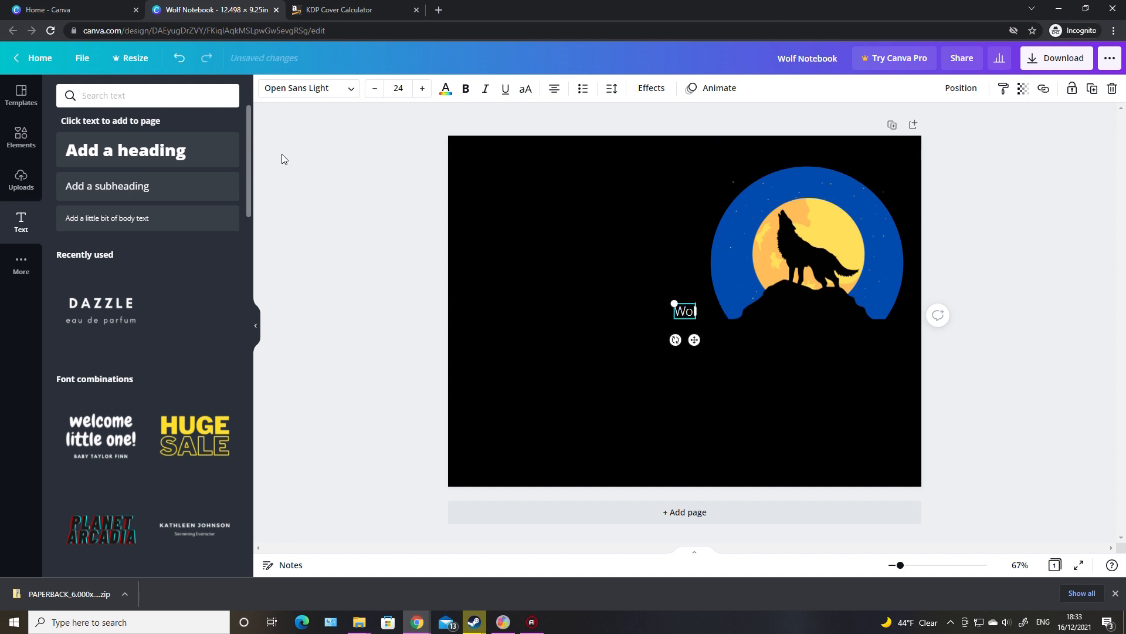
{"action": "type", "text": "lf Notebook"}
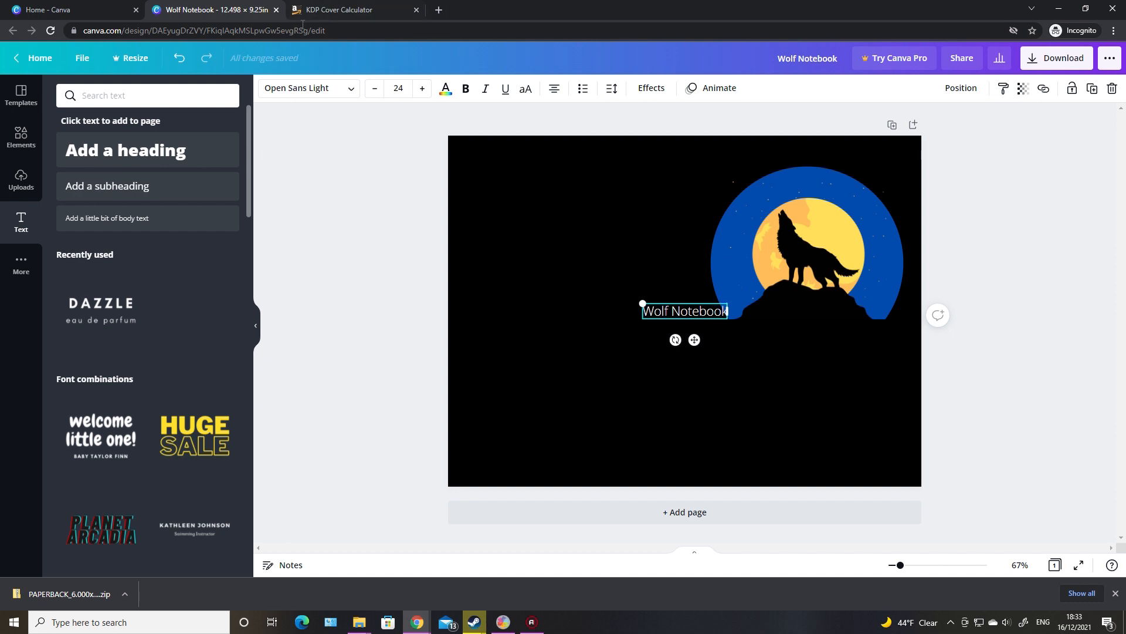
{"action": "left_click", "coordinate": [961, 89]}
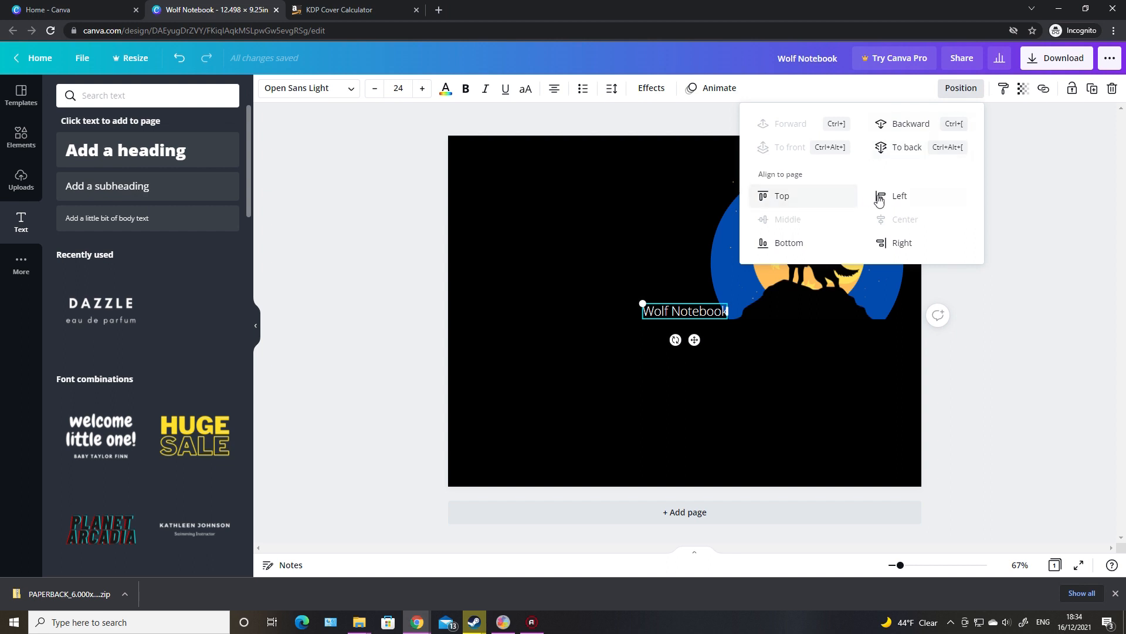
{"action": "left_click", "coordinate": [1043, 277]}
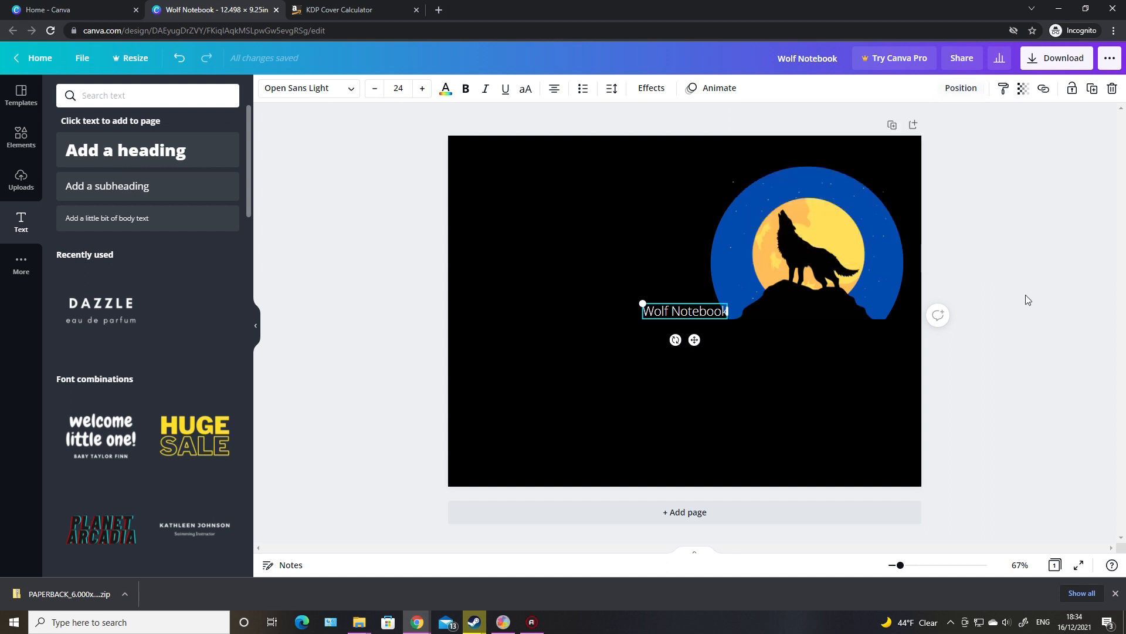
Step: Make the full-page black shape semi-transparent to reveal the template's spine guides
{"action": "left_click", "coordinate": [575, 432]}
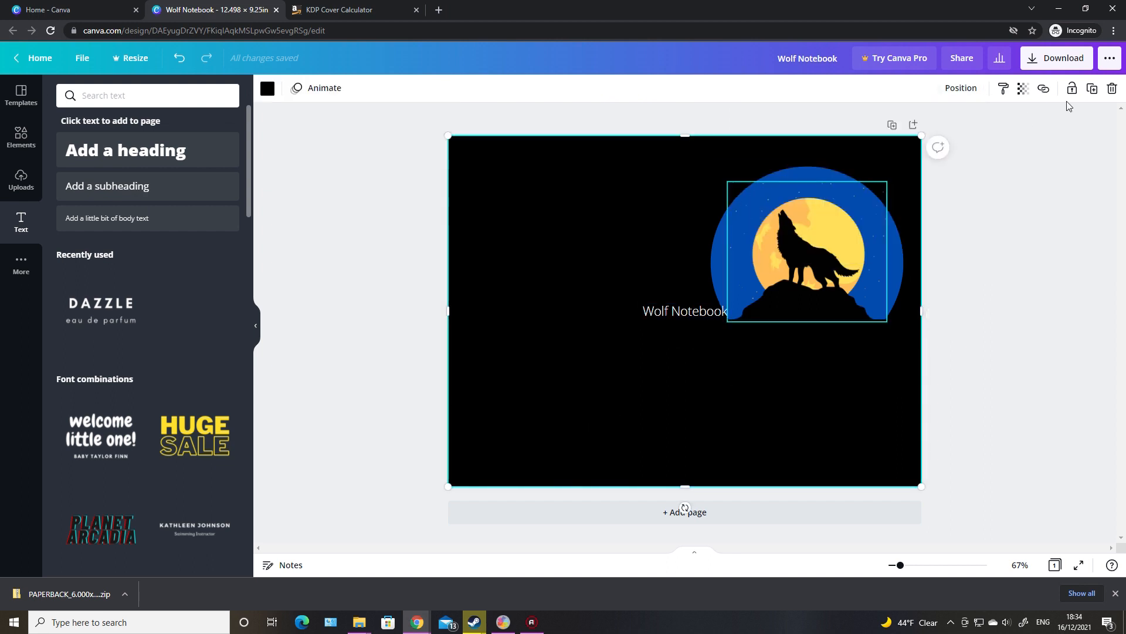
{"action": "left_click", "coordinate": [1023, 88]}
{"action": "left_click_drag", "start_coordinate": [984, 124], "coordinate": [953, 124]}
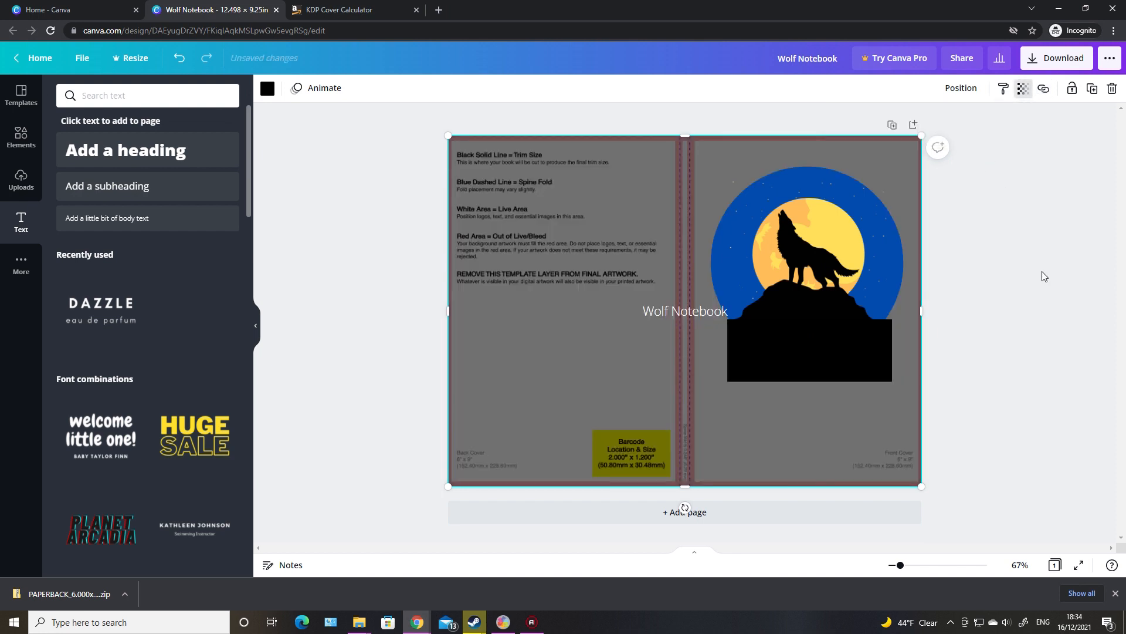
Step: Rotate the "Wolf Notebook" text clockwise until it runs vertically down the spine
{"action": "left_click", "coordinate": [684, 310]}
{"action": "left_click_drag", "start_coordinate": [675, 340], "coordinate": [642, 304]}
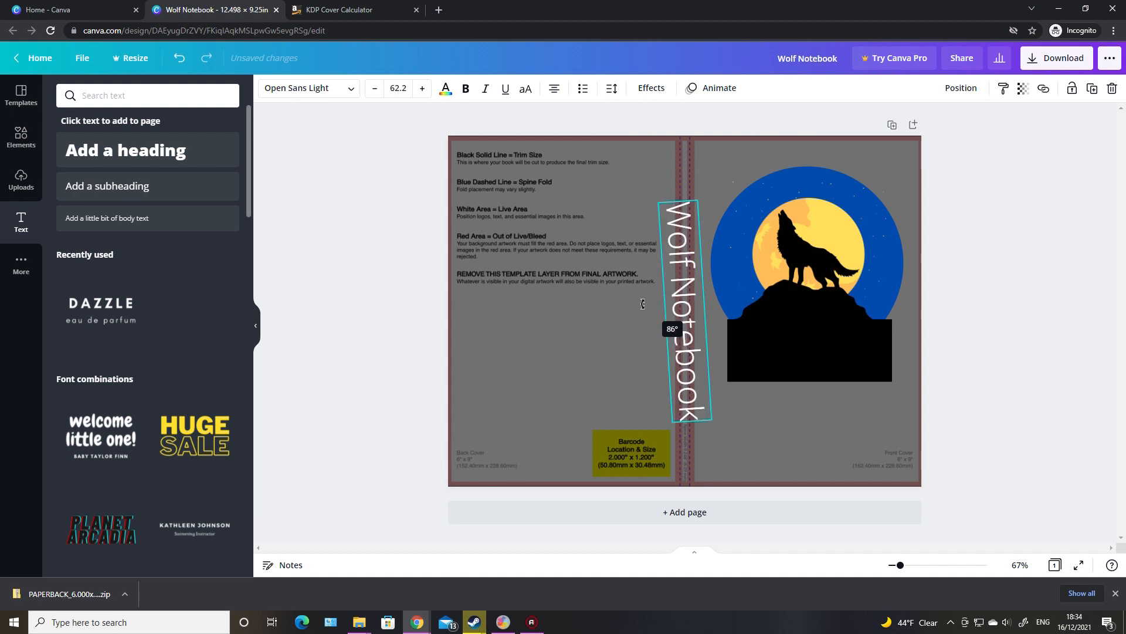
{"action": "left_click_drag", "start_coordinate": [643, 304], "coordinate": [644, 301]}
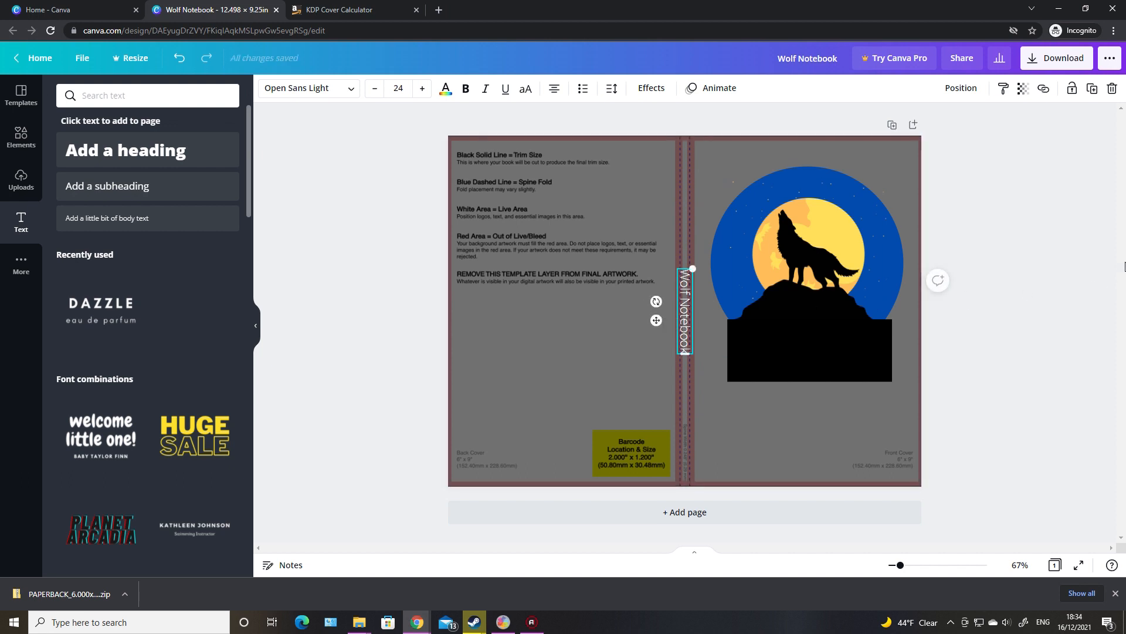
Step: Set the spine text's font size to 9 and centre it between the spine fold lines
{"action": "left_click", "coordinate": [395, 89]}
{"action": "type", "text": "9"}
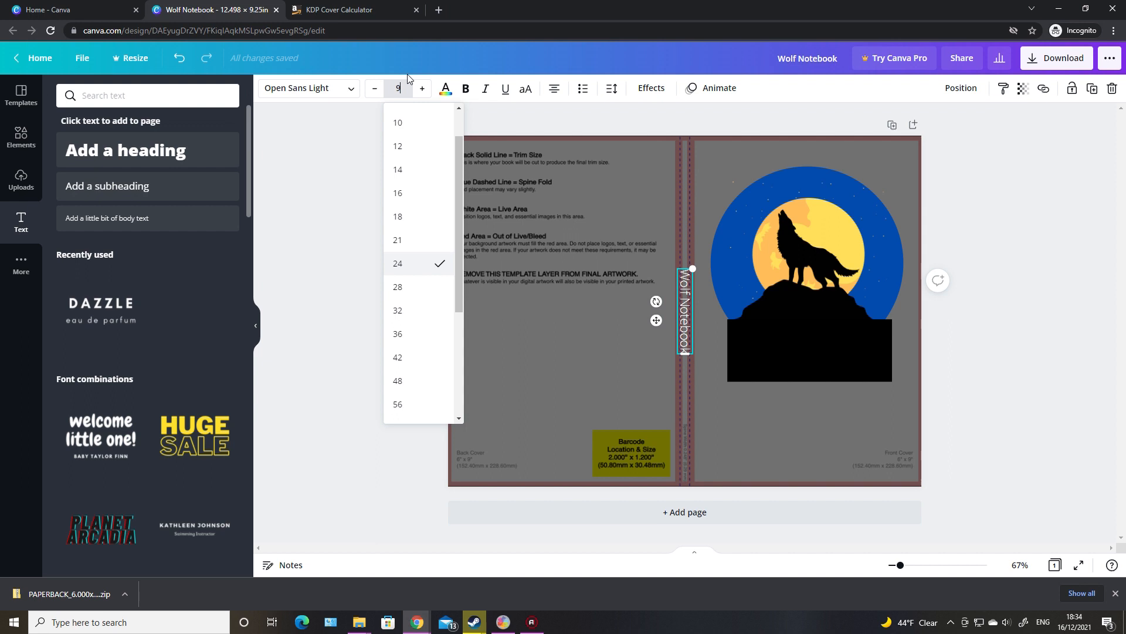
{"action": "key", "text": "Return"}
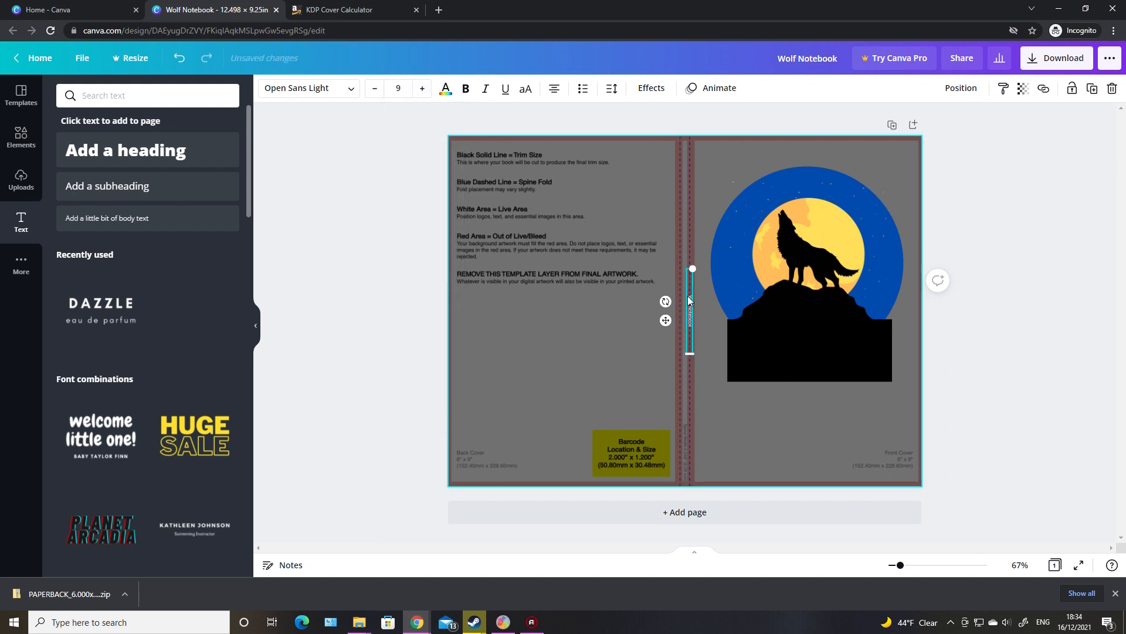
{"action": "left_click_drag", "start_coordinate": [688, 327], "coordinate": [686, 327]}
{"action": "left_click", "coordinate": [1015, 379]}
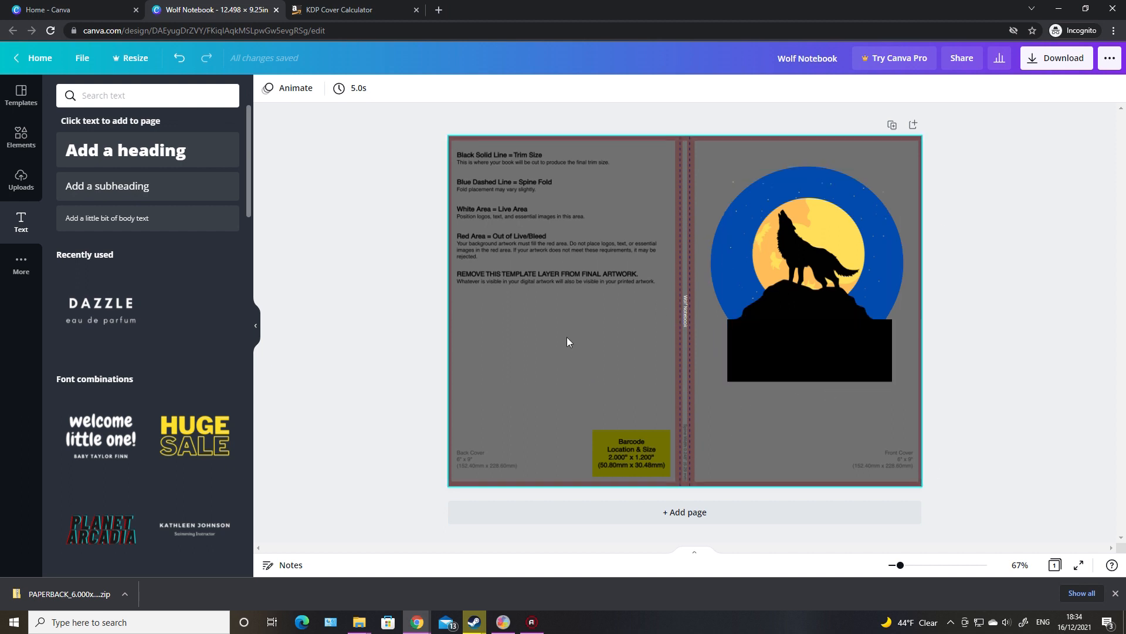
Step: Add the recently used DAZZLE font combination and delete its "eau de parfum" line
{"action": "left_click", "coordinate": [116, 319]}
{"action": "left_click", "coordinate": [774, 341]}
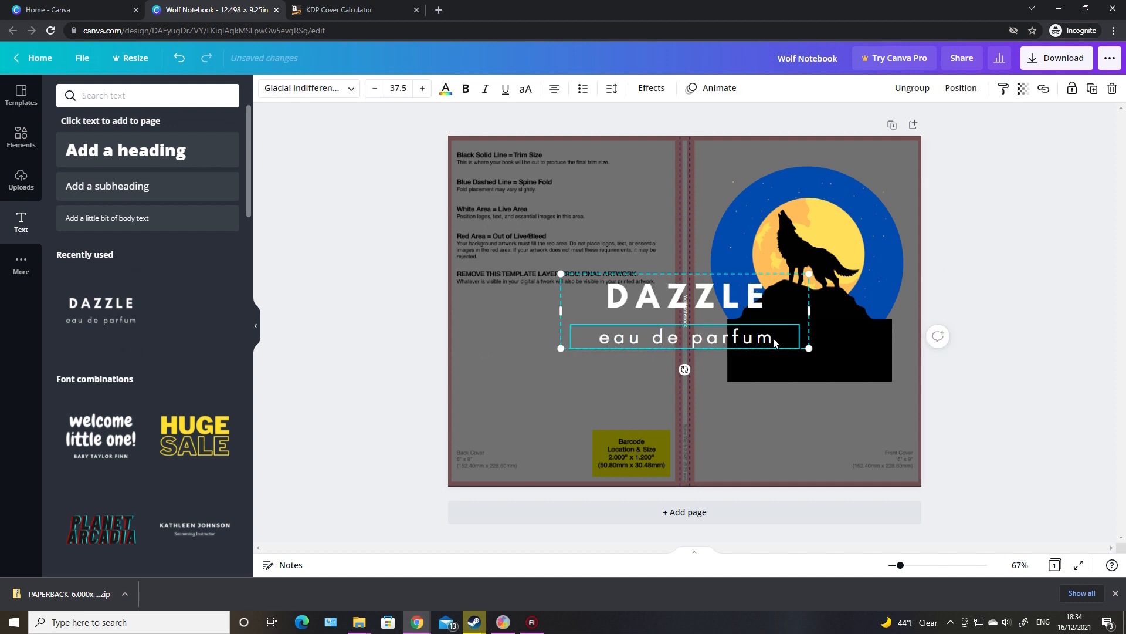
{"action": "key", "text": "Delete"}
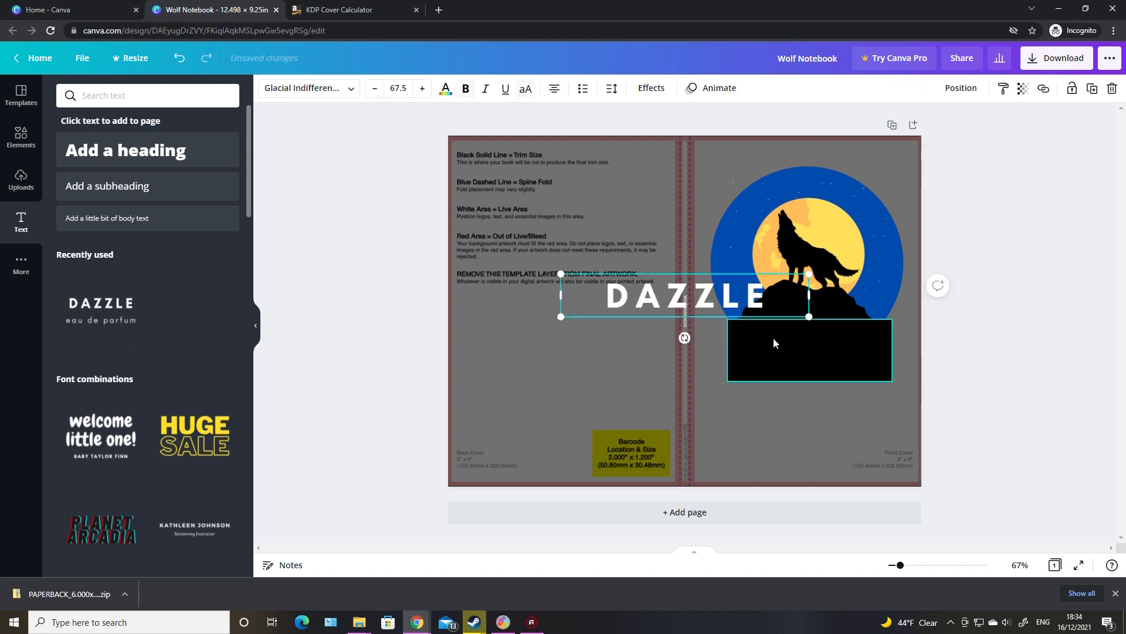
Step: Look through other font combinations, and delete the DAZZLE text from the cover
{"action": "double_click", "coordinate": [748, 293]}
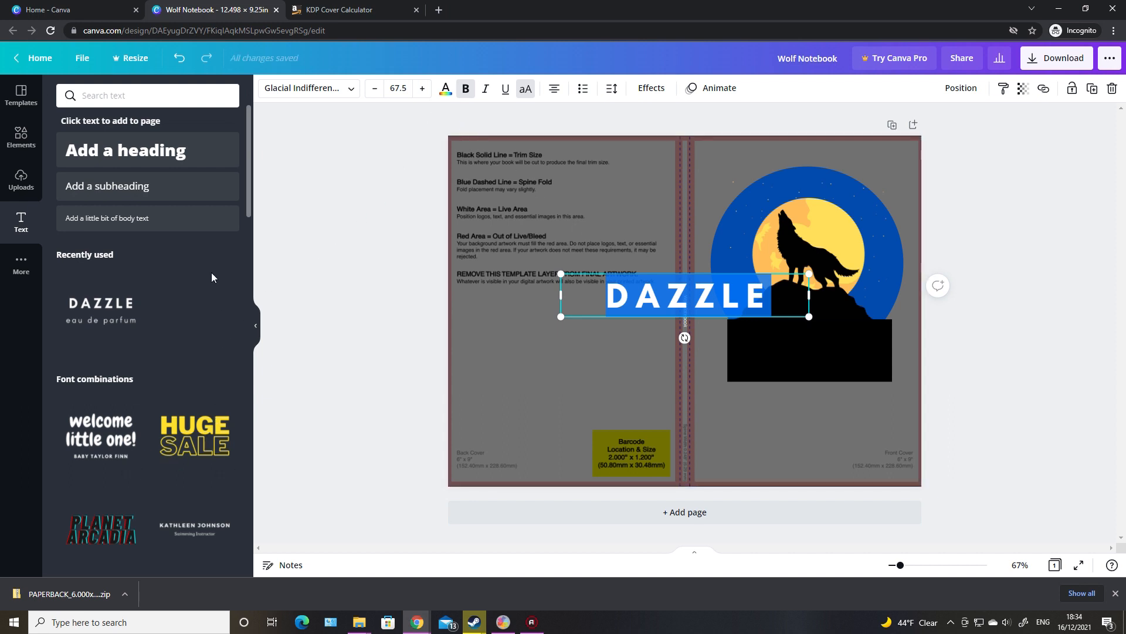
{"action": "scroll", "coordinate": [202, 283], "scroll_direction": "down", "scroll_amount": 1}
{"action": "scroll", "coordinate": [202, 283], "scroll_direction": "down", "scroll_amount": 5}
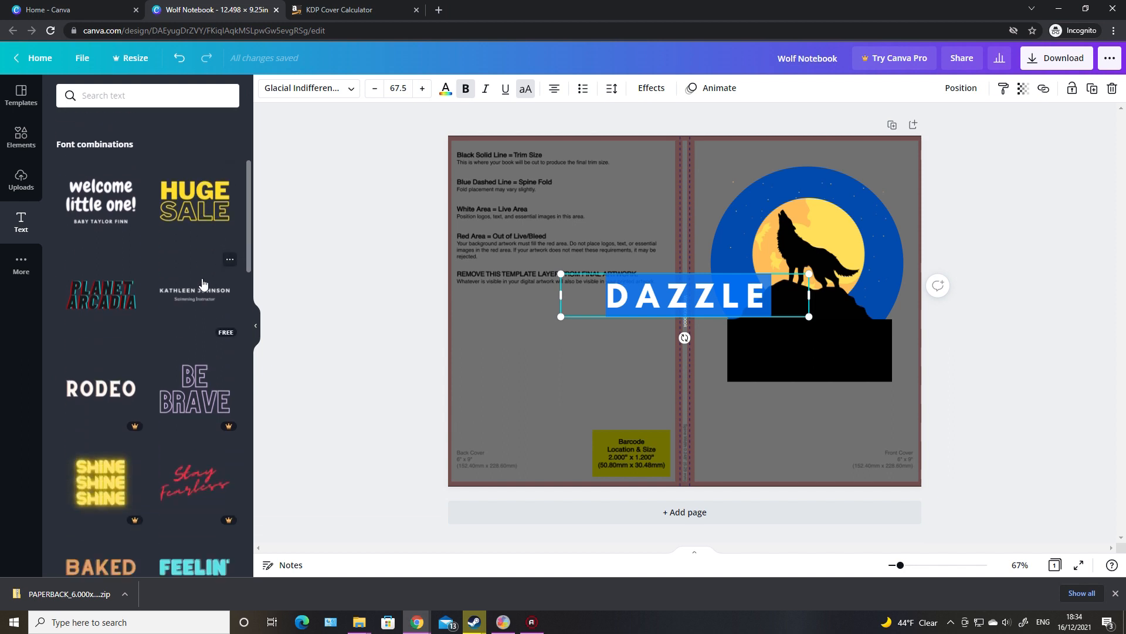
{"action": "scroll", "coordinate": [201, 283], "scroll_direction": "down", "scroll_amount": 4}
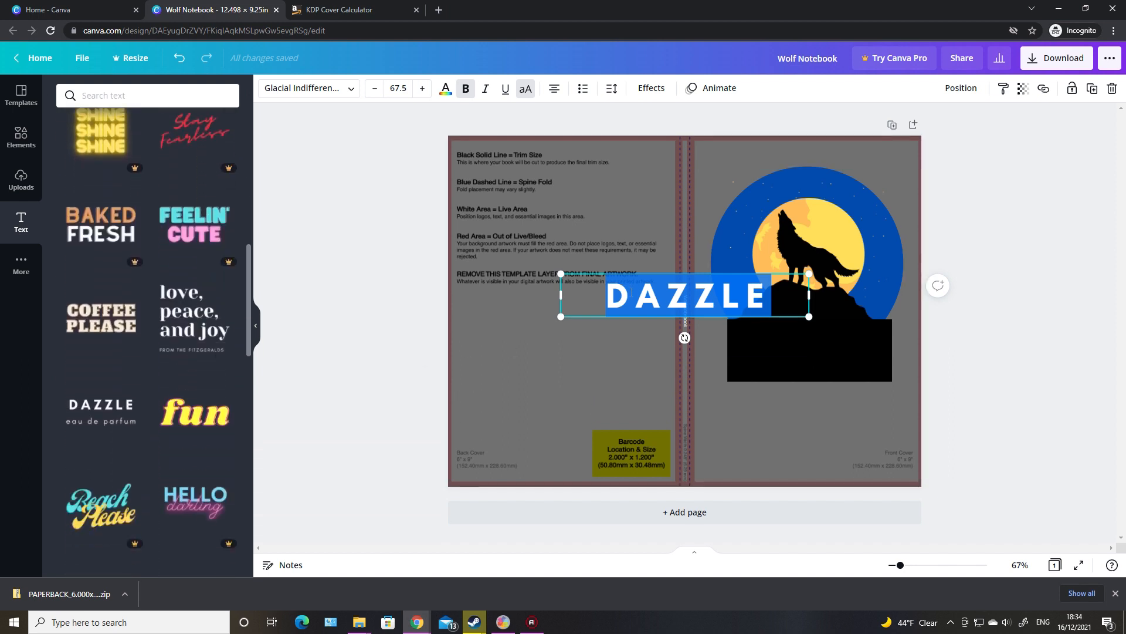
{"action": "left_click", "coordinate": [589, 273]}
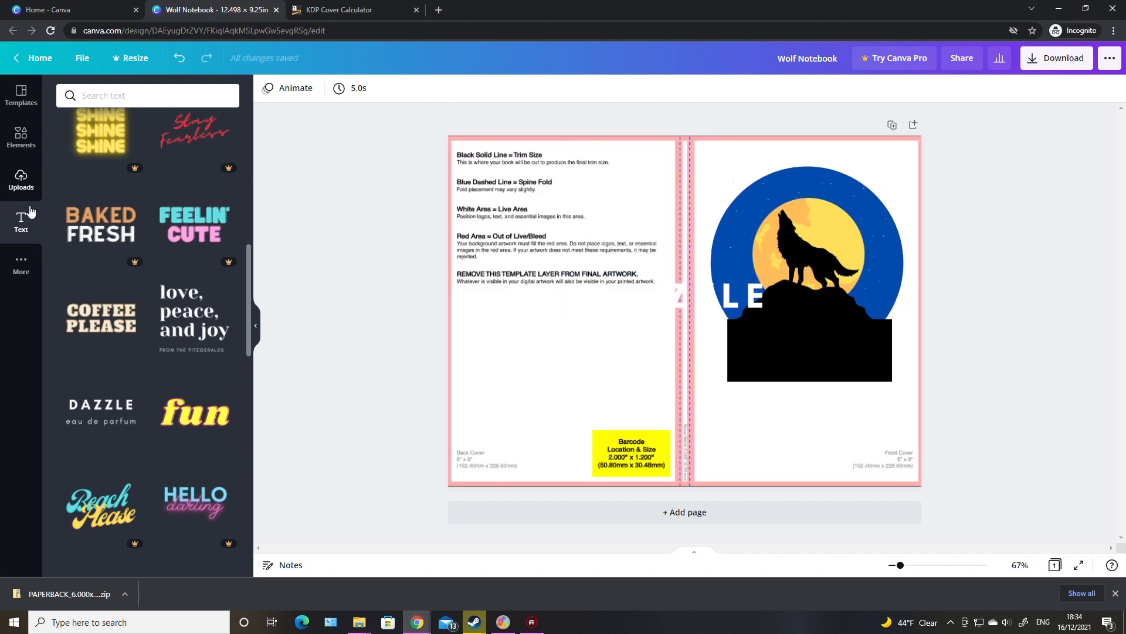
{"action": "key", "text": "ctrl+z"}
{"action": "left_click", "coordinate": [622, 298]}
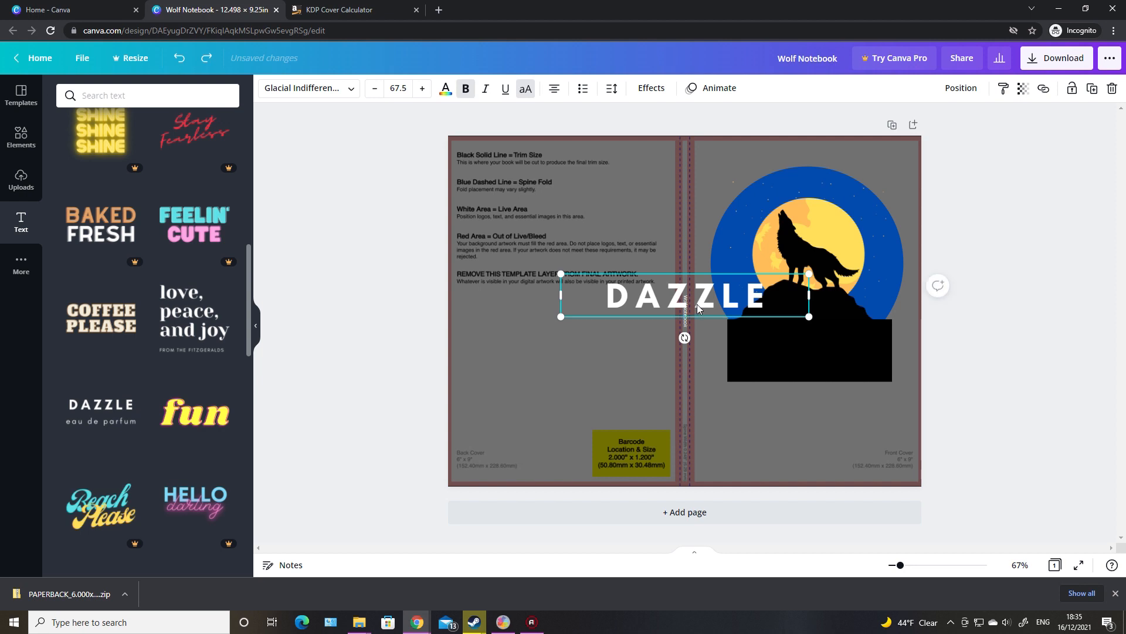
{"action": "key", "text": "Delete"}
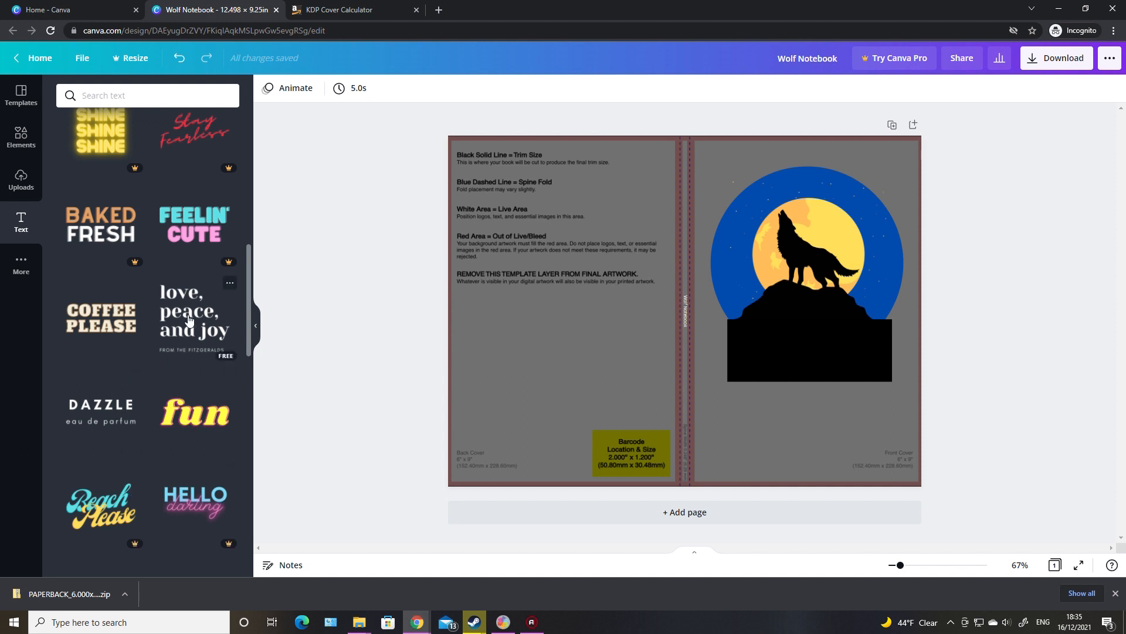
Step: Add the "love, peace, and joy" font combination and delete its small attribution line
{"action": "left_click", "coordinate": [189, 320]}
{"action": "left_click", "coordinate": [658, 368]}
{"action": "key", "text": "Delete"}
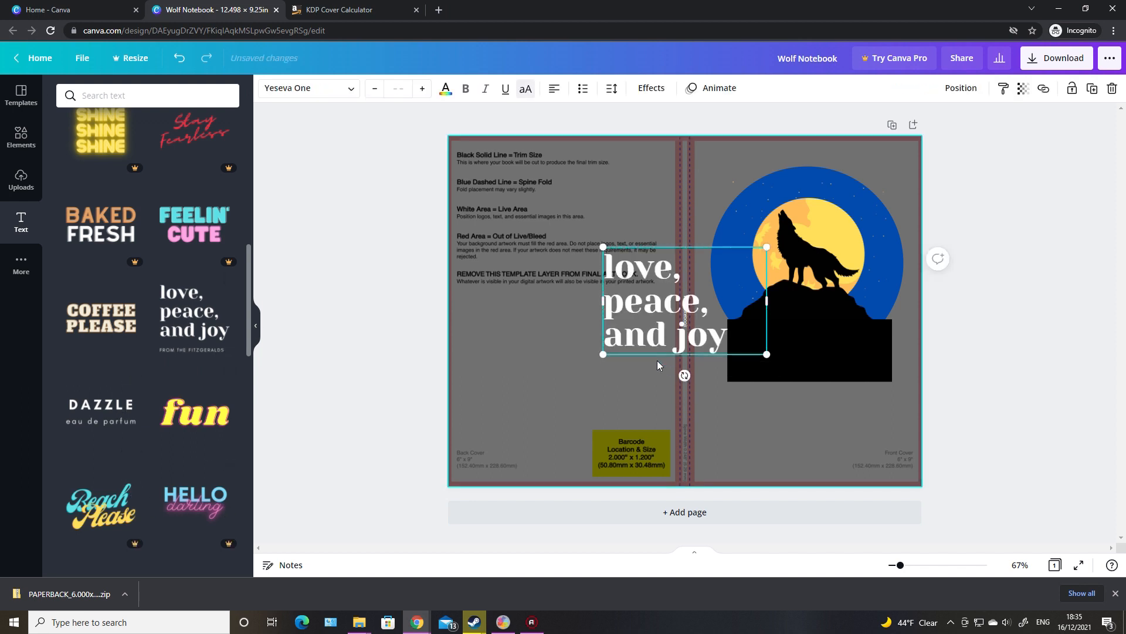
Step: Replace the "love, peace, and joy" text with "Throw me to the wolves and I'll return leading the back"
{"action": "left_click", "coordinate": [670, 332]}
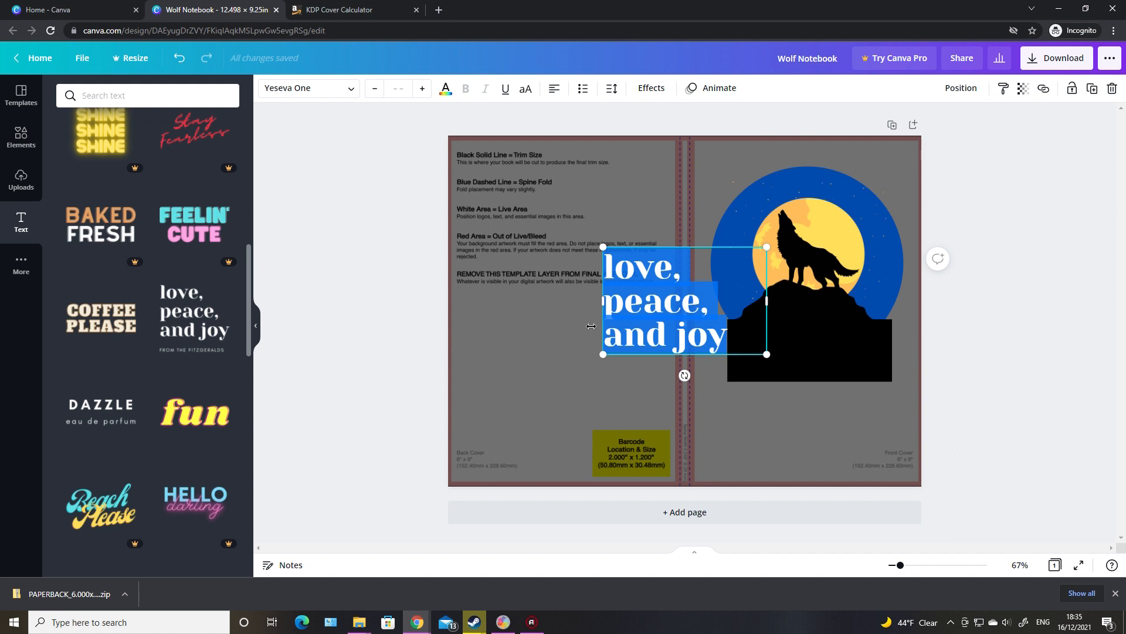
{"action": "type", "text": "T"}
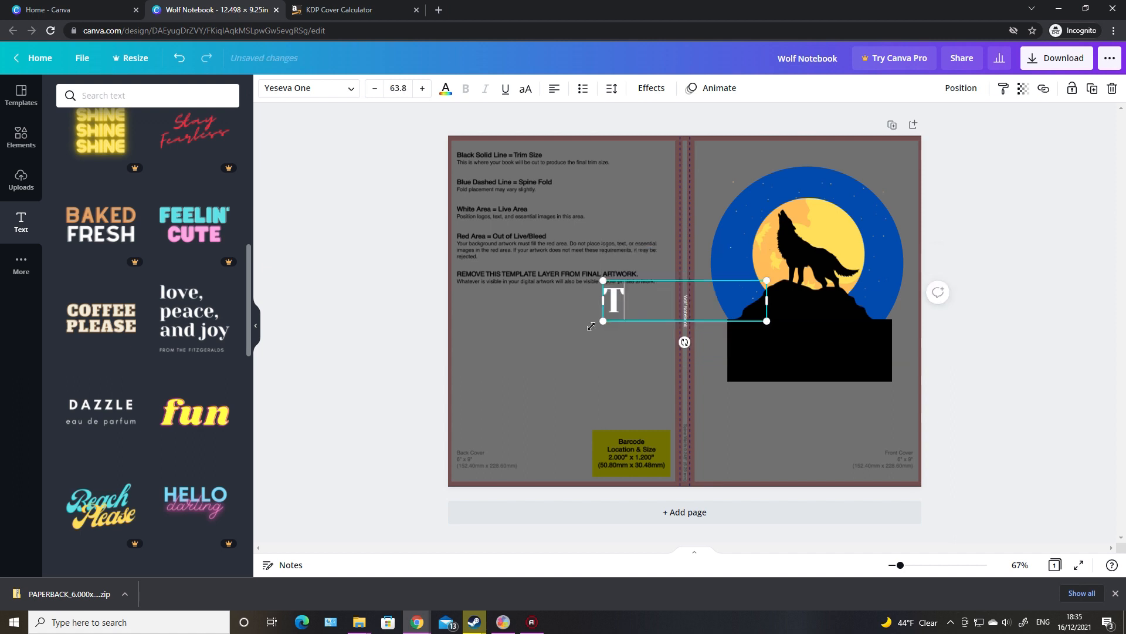
{"action": "type", "text": "hrow me "}
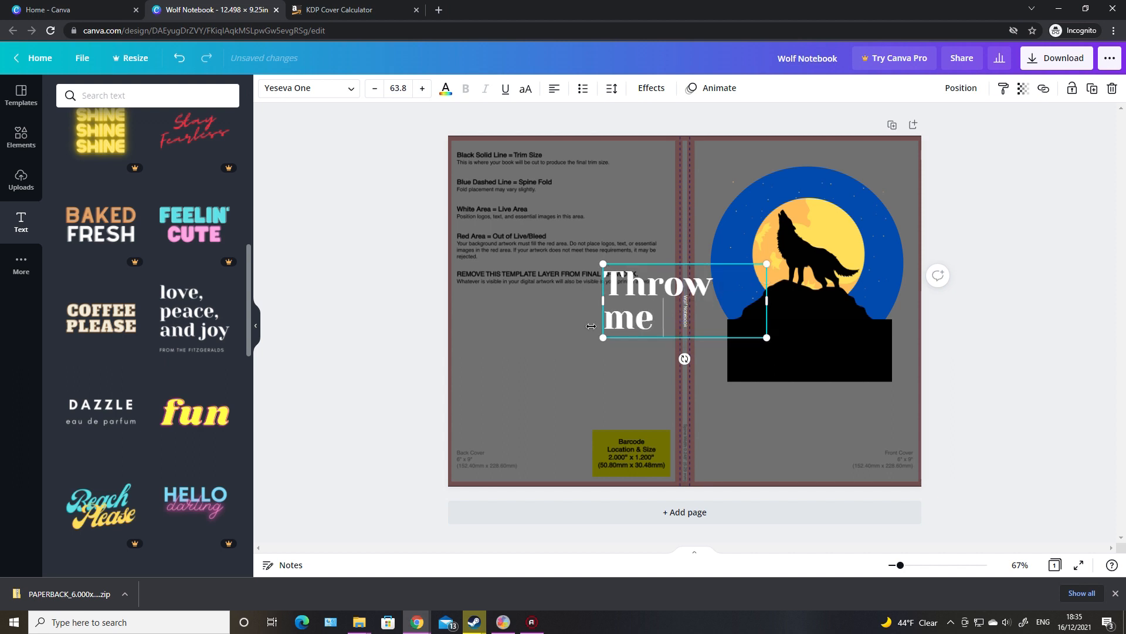
{"action": "type", "text": "to the wolve"}
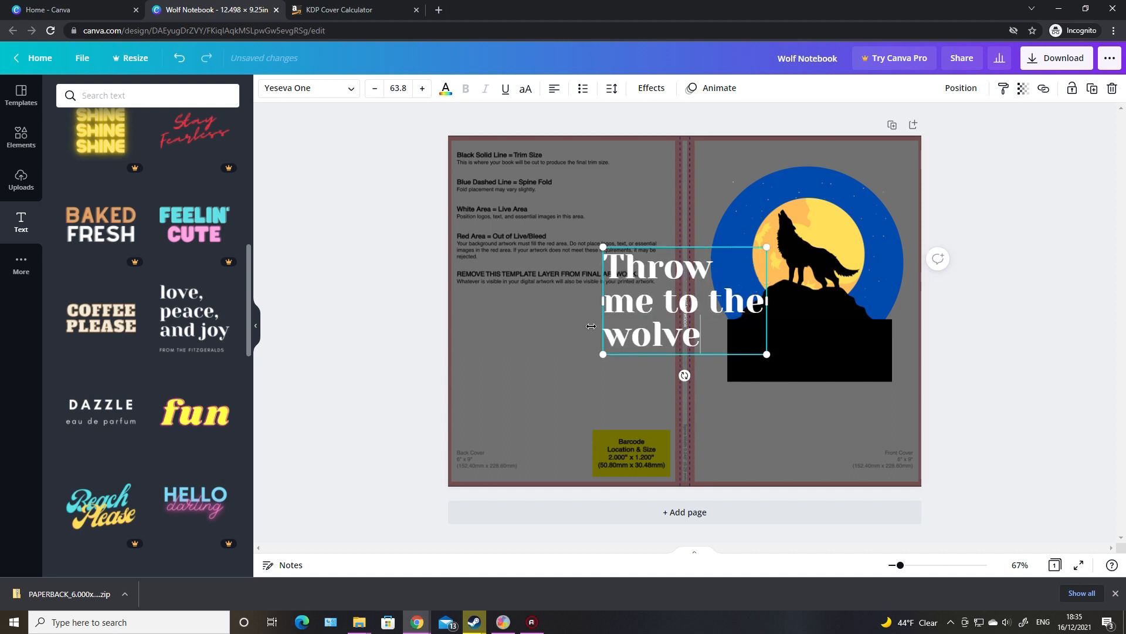
{"action": "type", "text": "s and"}
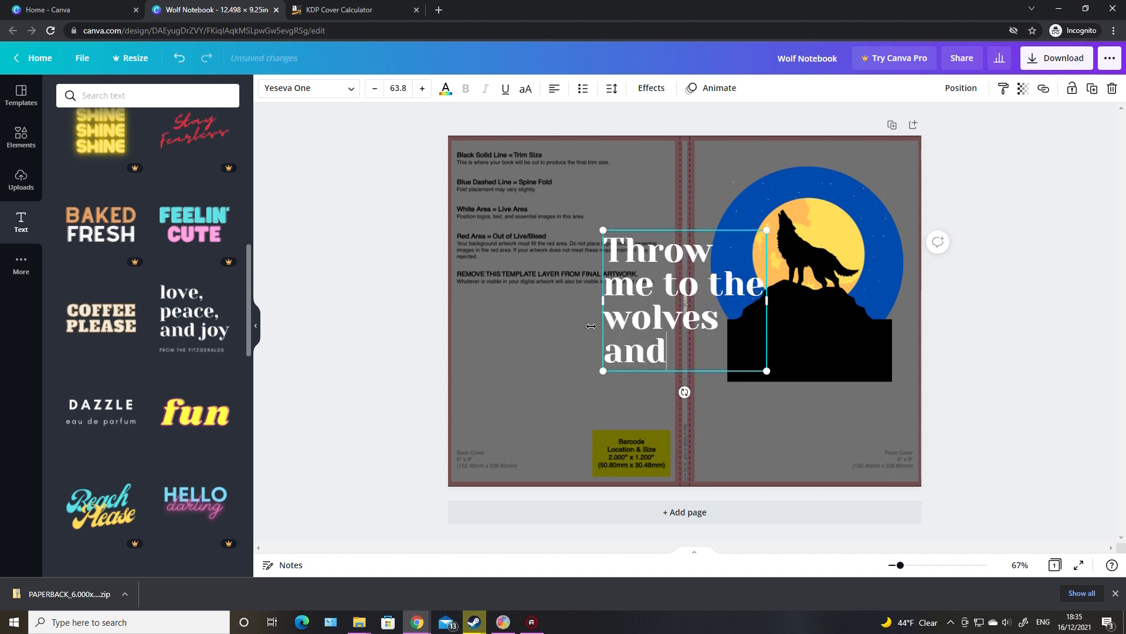
{"action": "type", "text": " I'll ret"}
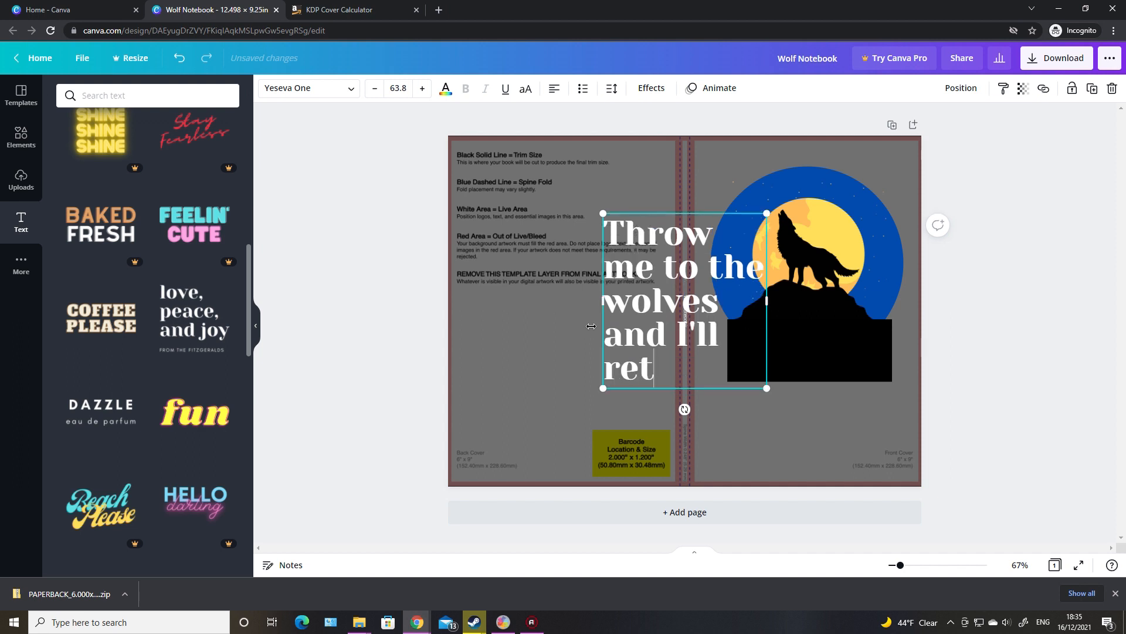
{"action": "type", "text": "urn leading the back"}
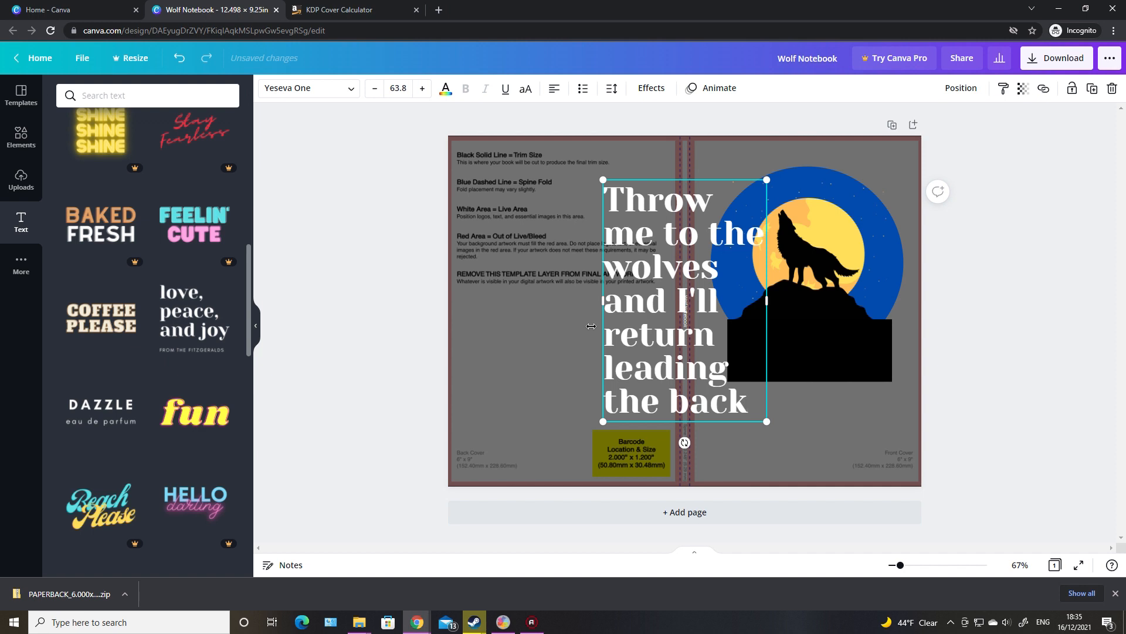
Step: Set the quote's font size to 40 and place it centre-aligned beneath the wolf artwork on the front cover
{"action": "left_click", "coordinate": [402, 88]}
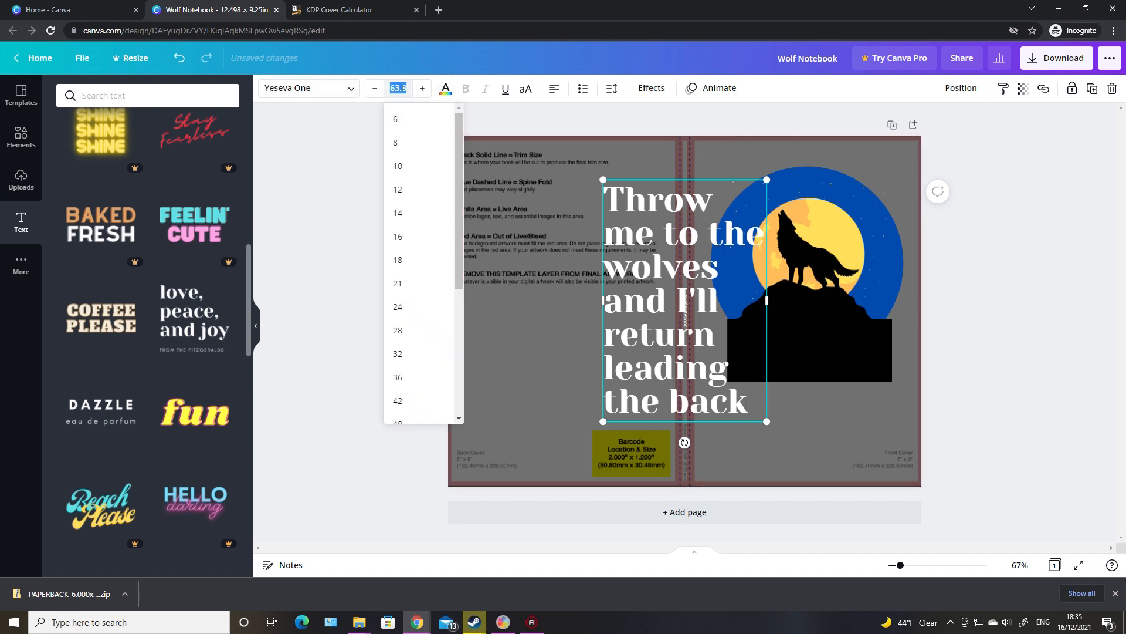
{"action": "type", "text": "40"}
{"action": "key", "text": "Return"}
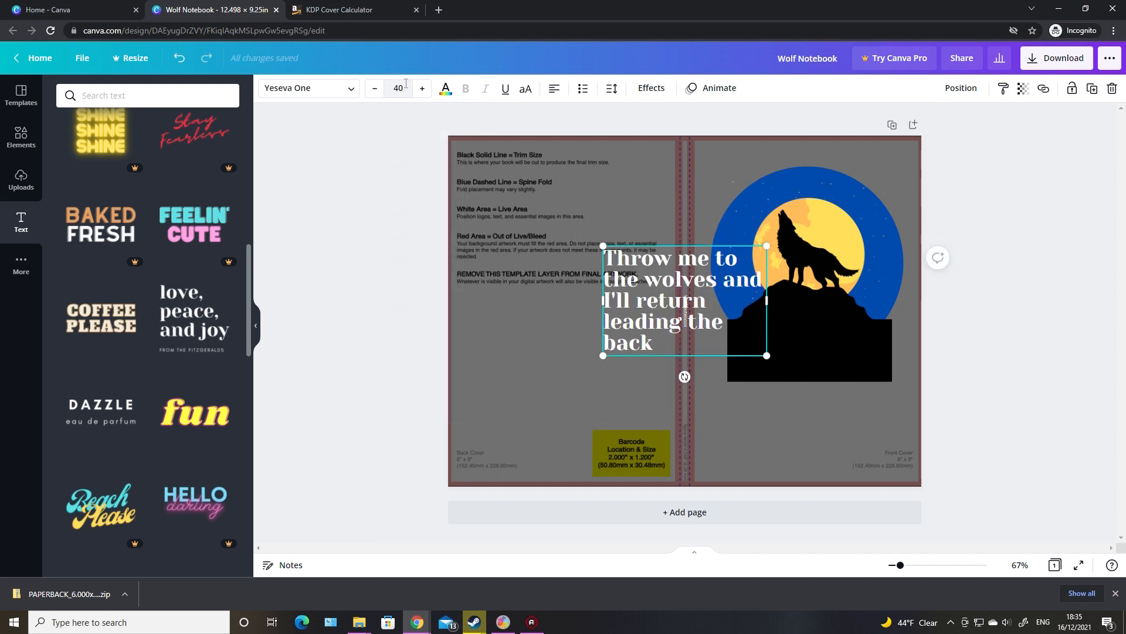
{"action": "left_click_drag", "start_coordinate": [657, 241], "coordinate": [786, 338]}
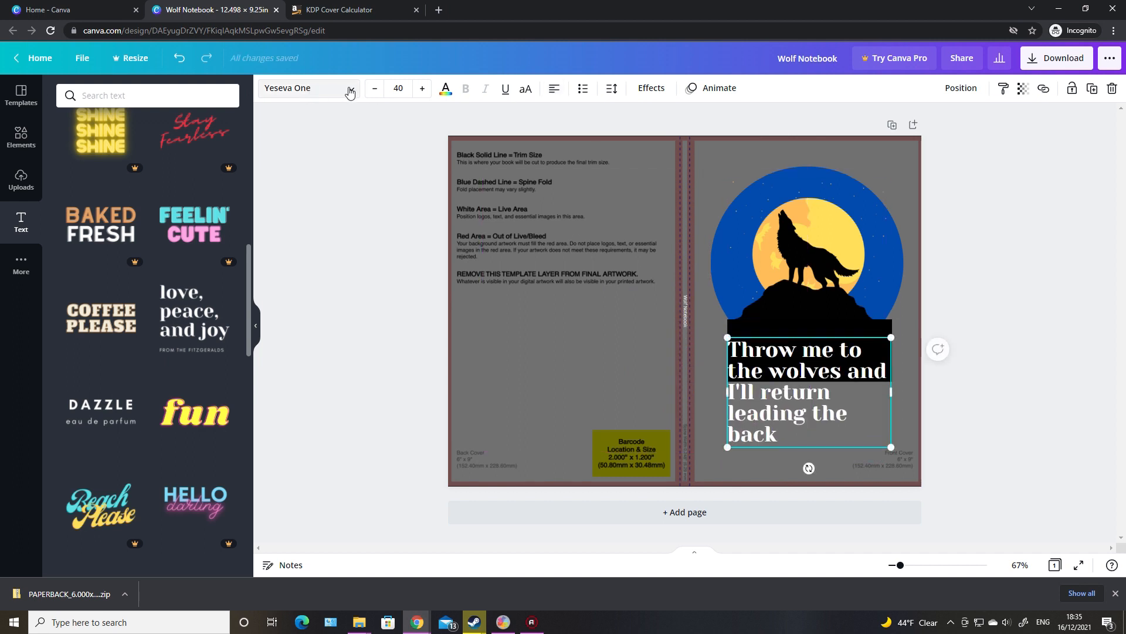
{"action": "left_click", "coordinate": [554, 89]}
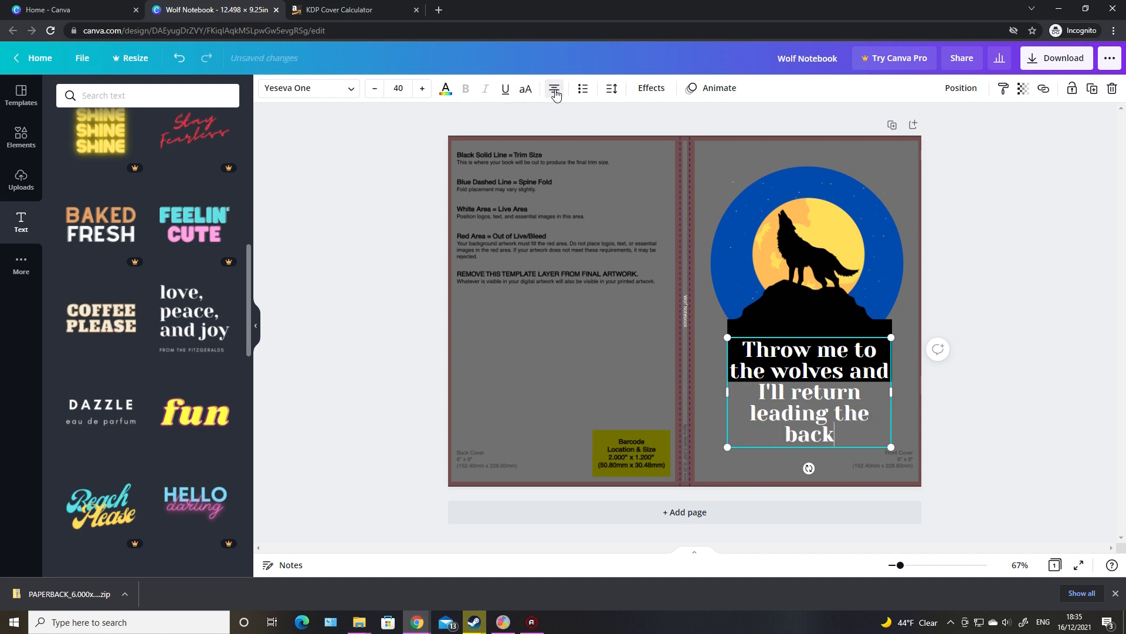
{"action": "left_click", "coordinate": [1036, 305]}
Step: Set the full-page black shape's transparency value to 100 so it completely covers the template guides
{"action": "left_click", "coordinate": [610, 198]}
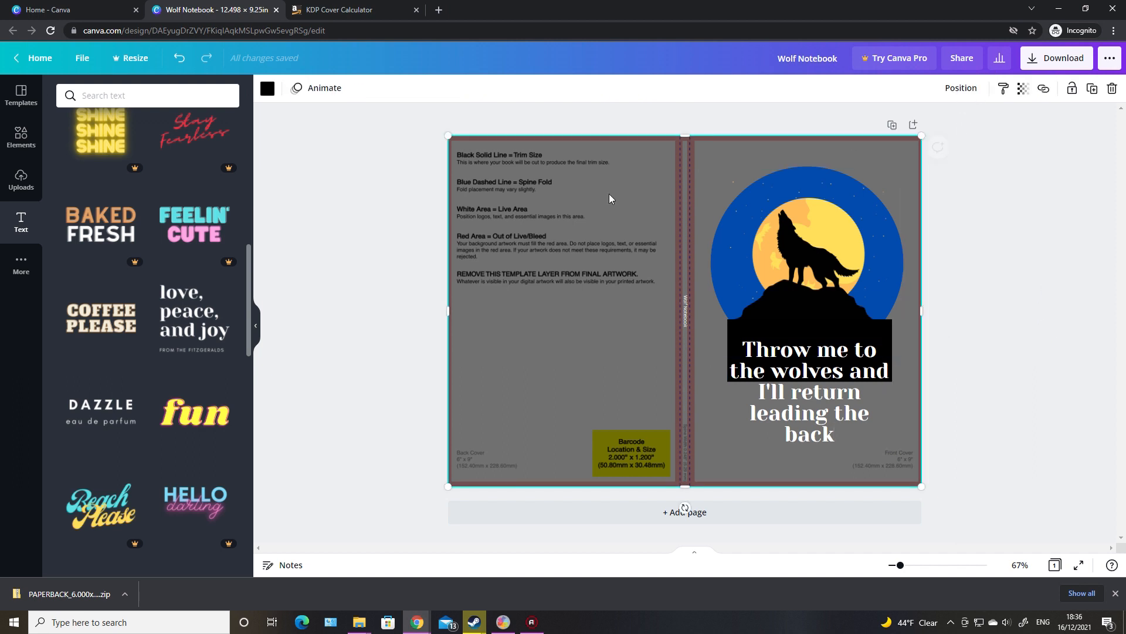
{"action": "left_click", "coordinate": [1022, 88]}
{"action": "left_click_drag", "start_coordinate": [952, 130], "coordinate": [1005, 125]}
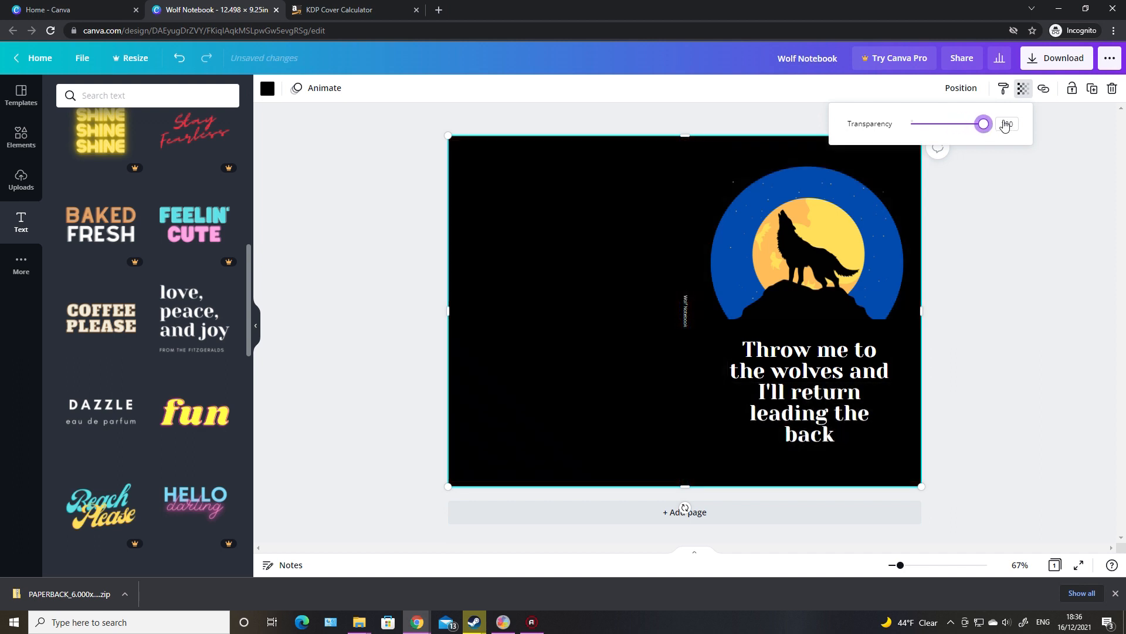
{"action": "left_click", "coordinate": [1063, 272]}
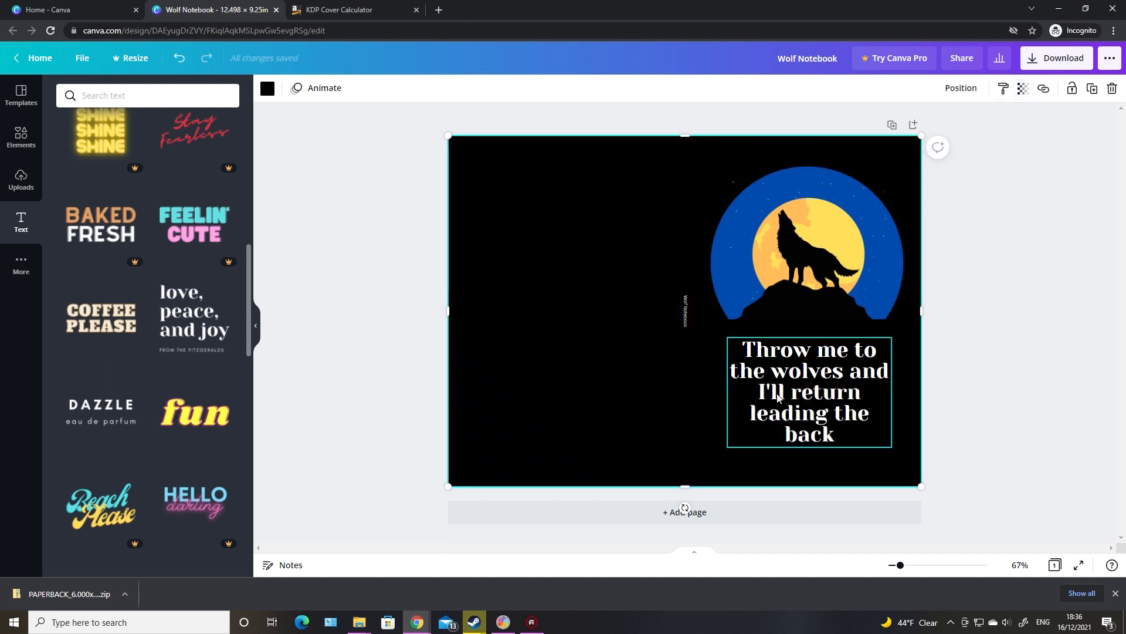
Step: Change the spine text's colour to the dark grey default colour
{"action": "left_click", "coordinate": [686, 324]}
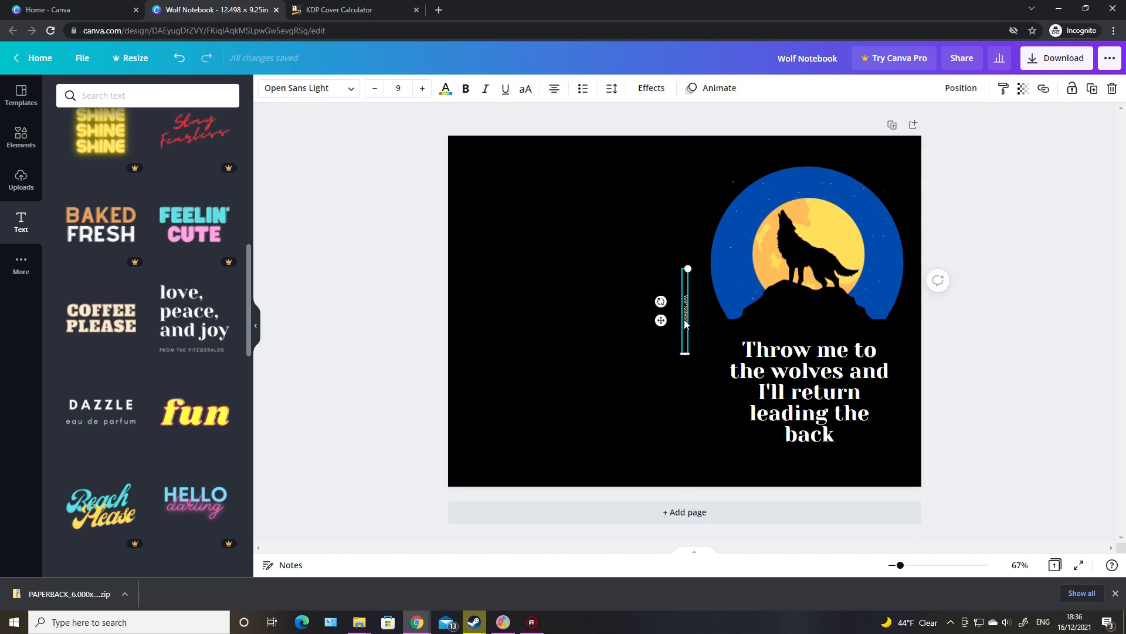
{"action": "left_click", "coordinate": [446, 90]}
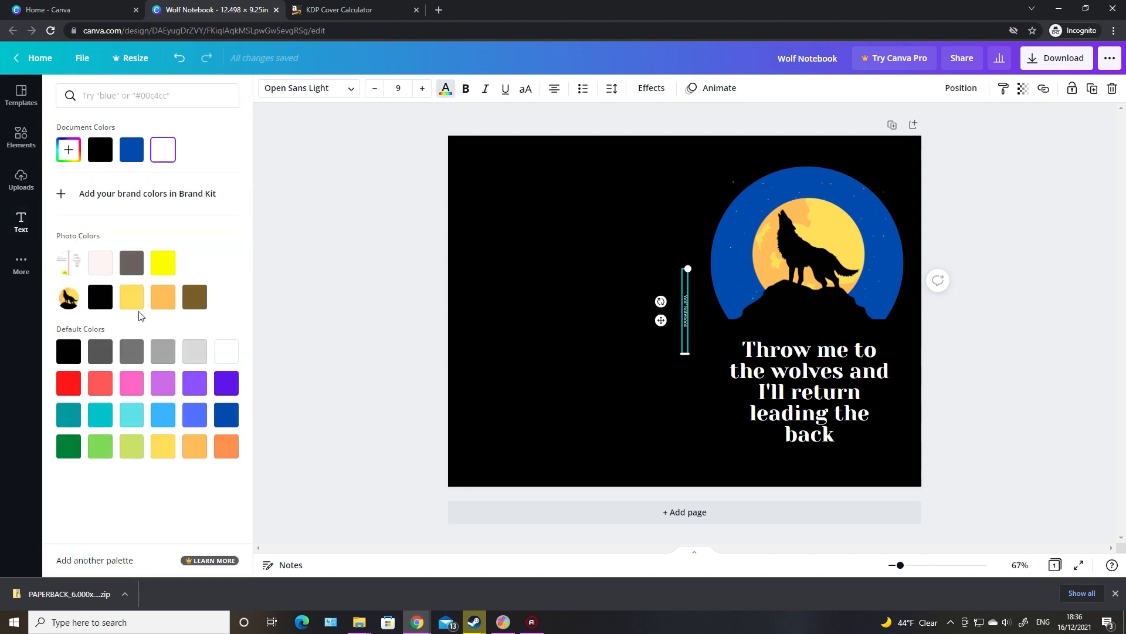
{"action": "left_click", "coordinate": [96, 359]}
{"action": "key", "text": "Escape"}
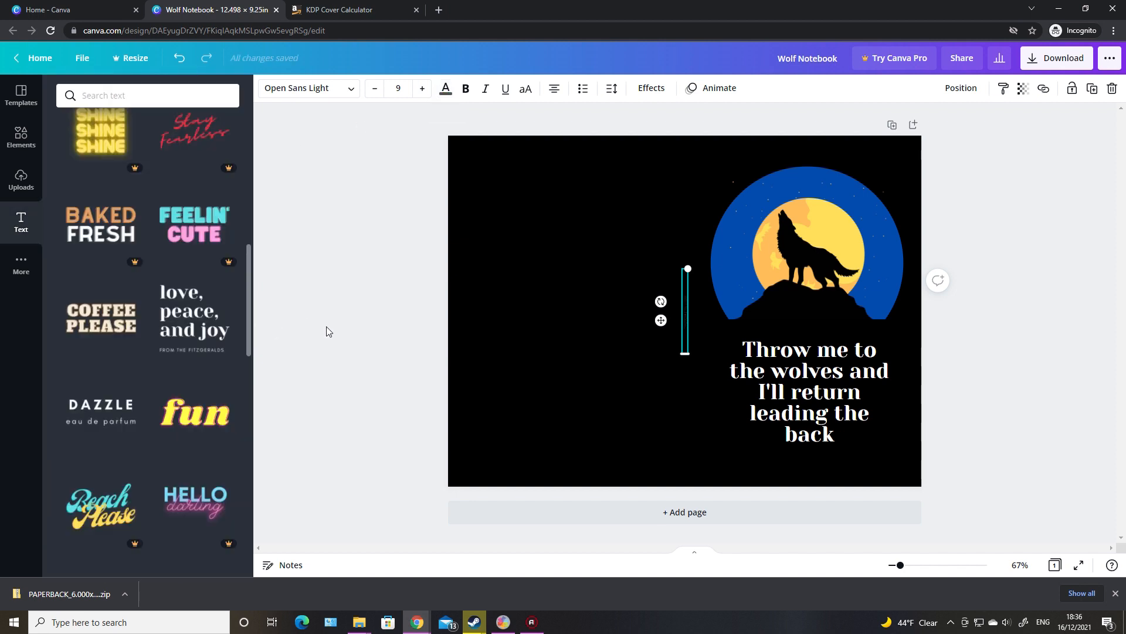
{"action": "left_click", "coordinate": [402, 333]}
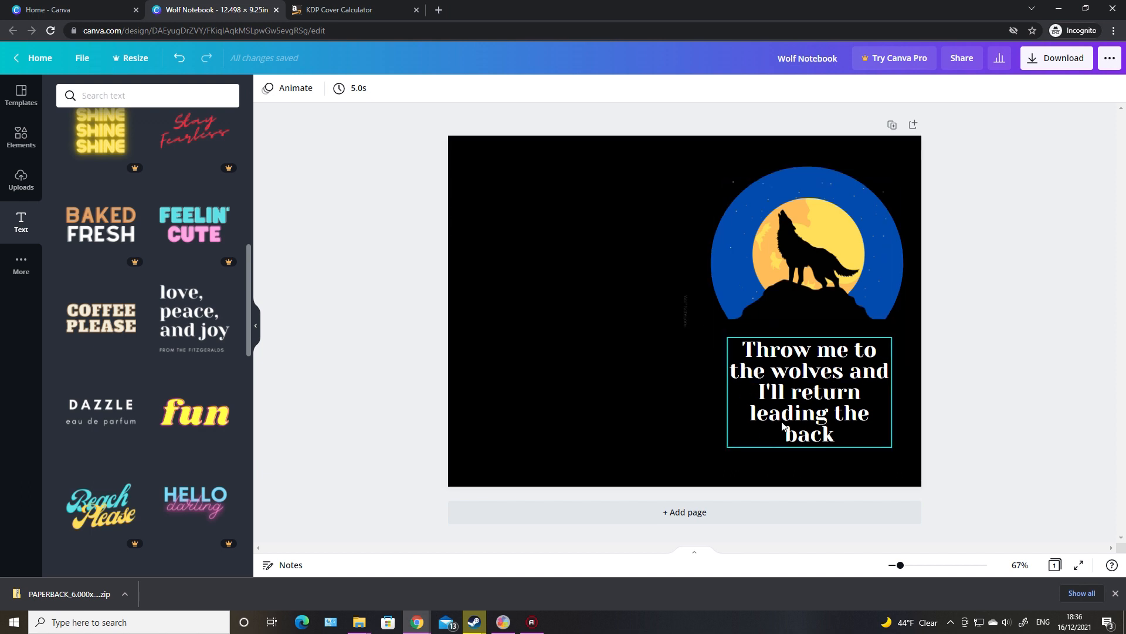
Step: Correct the last word of the front-cover quote from "back" to "pack"
{"action": "left_click", "coordinate": [839, 438]}
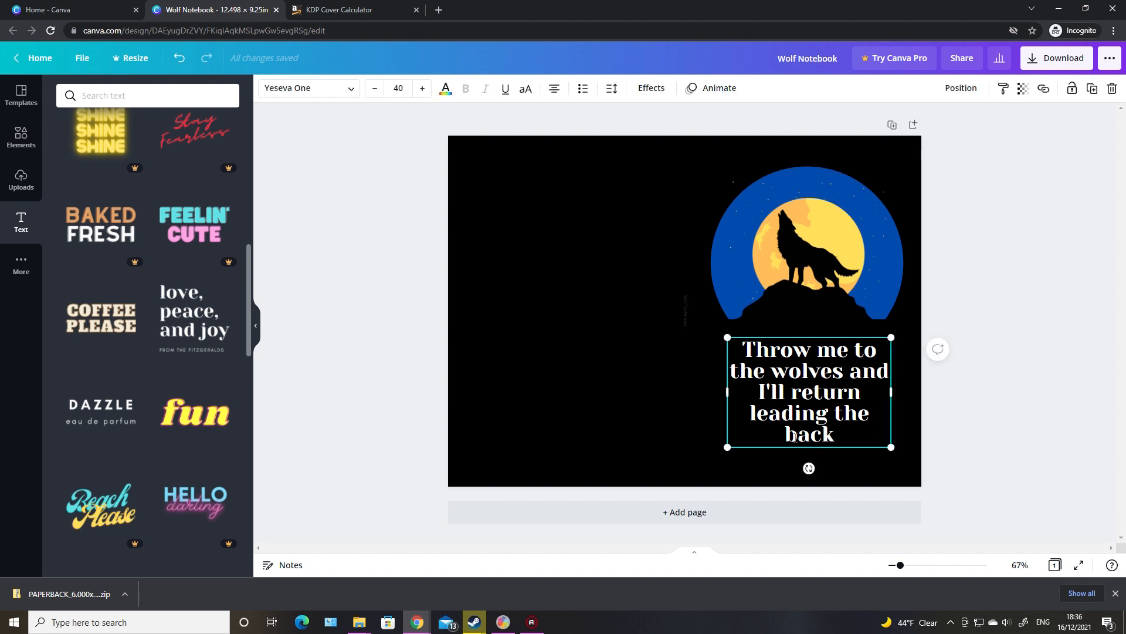
{"action": "key", "text": "BackSpace"}
{"action": "type", "text": "p"}
{"action": "left_click", "coordinate": [1011, 265]}
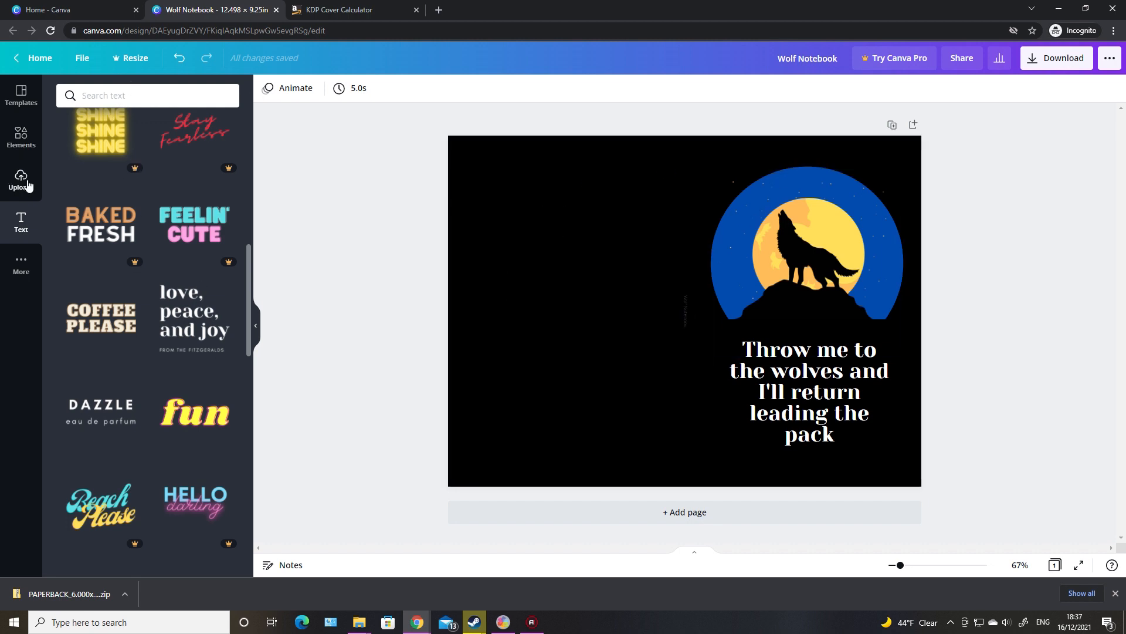
Step: Search the elements library for "star pattern" and limit the results to graphics
{"action": "left_click", "coordinate": [21, 136]}
{"action": "left_click", "coordinate": [105, 94]}
{"action": "type", "text": "star pattern"}
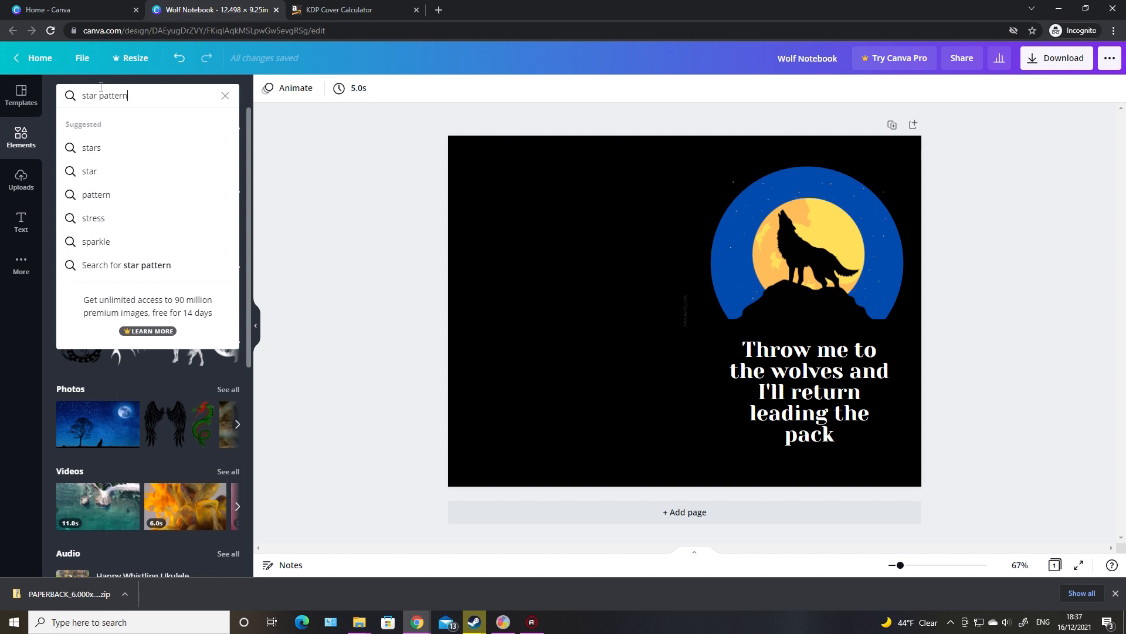
{"action": "key", "text": "Return"}
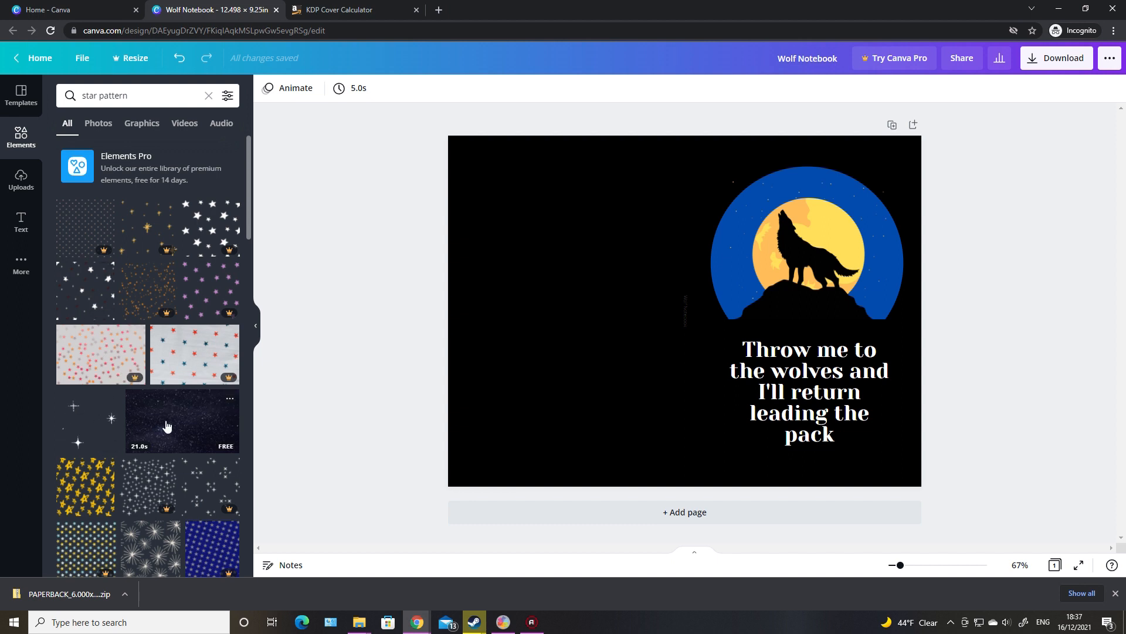
{"action": "left_click", "coordinate": [141, 124]}
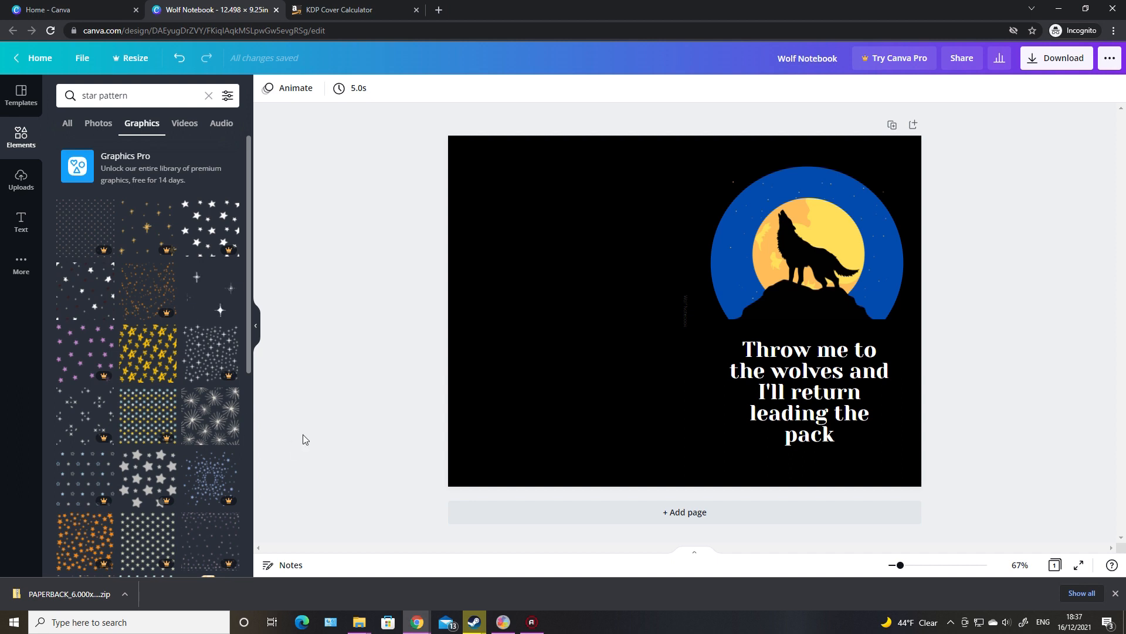
Step: Add the animated red-and-teal scattered stars graphic to the back cover and resize it to about 6.2 by 6.2 in
{"action": "scroll", "coordinate": [144, 434], "scroll_direction": "down", "scroll_amount": 3}
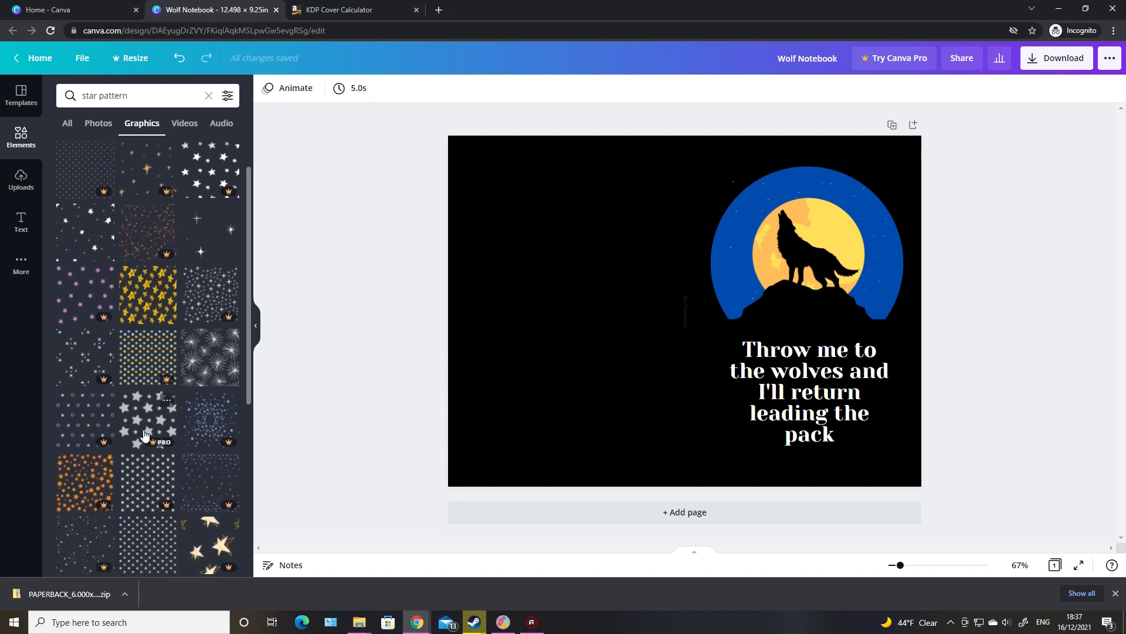
{"action": "scroll", "coordinate": [144, 434], "scroll_direction": "down", "scroll_amount": 5}
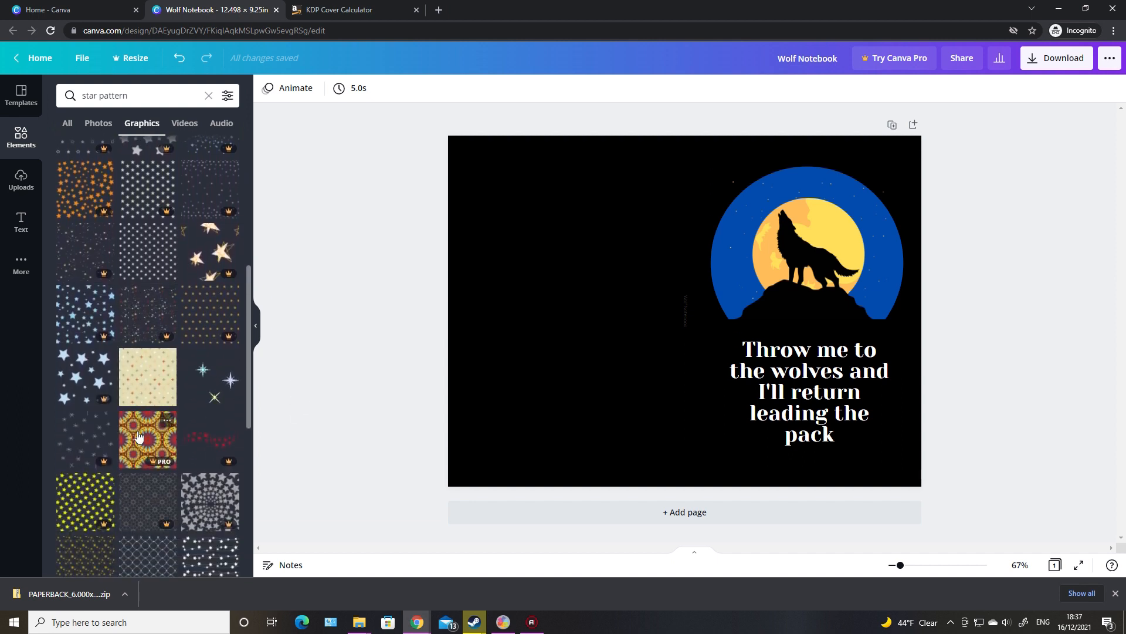
{"action": "scroll", "coordinate": [139, 436], "scroll_direction": "down", "scroll_amount": 2}
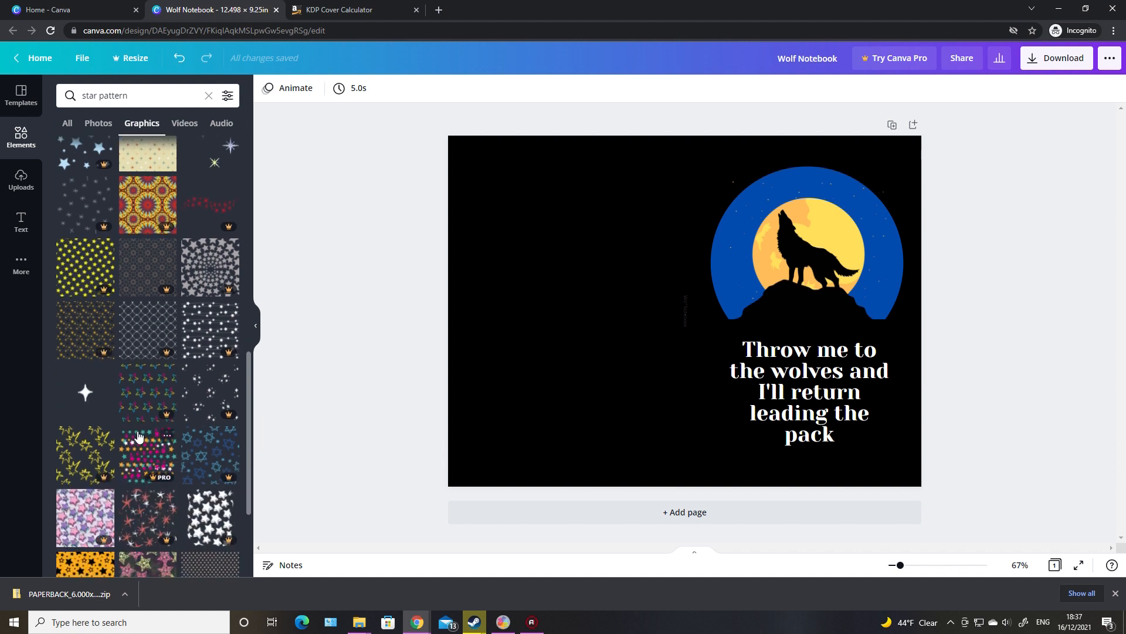
{"action": "scroll", "coordinate": [139, 436], "scroll_direction": "down", "scroll_amount": 2}
{"action": "scroll", "coordinate": [138, 436], "scroll_direction": "down", "scroll_amount": 3}
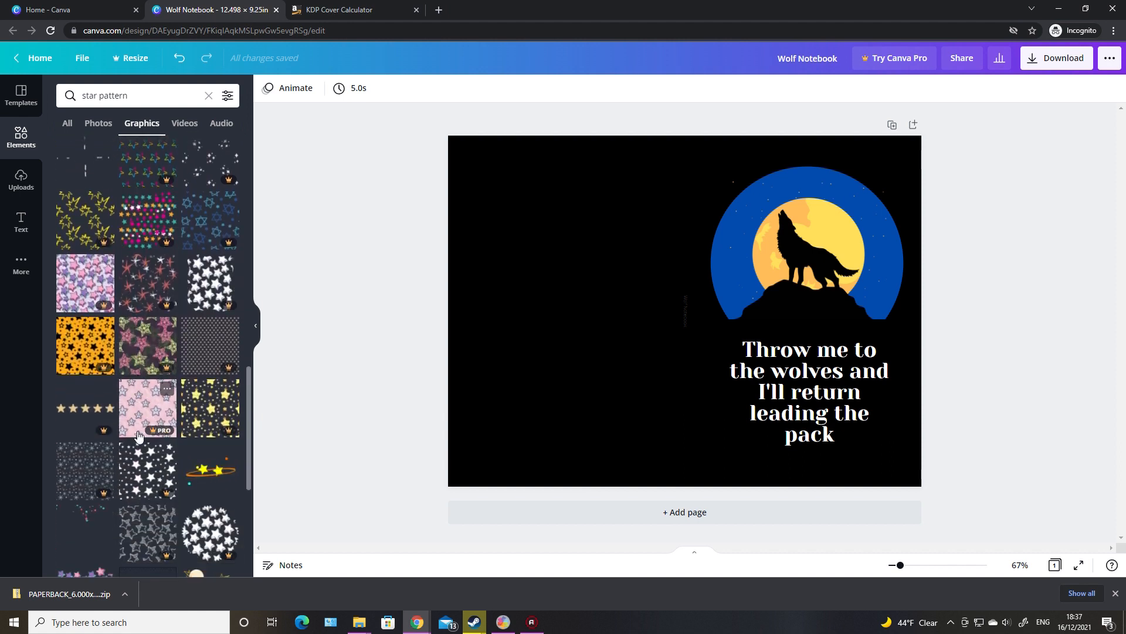
{"action": "scroll", "coordinate": [138, 436], "scroll_direction": "down", "scroll_amount": 2}
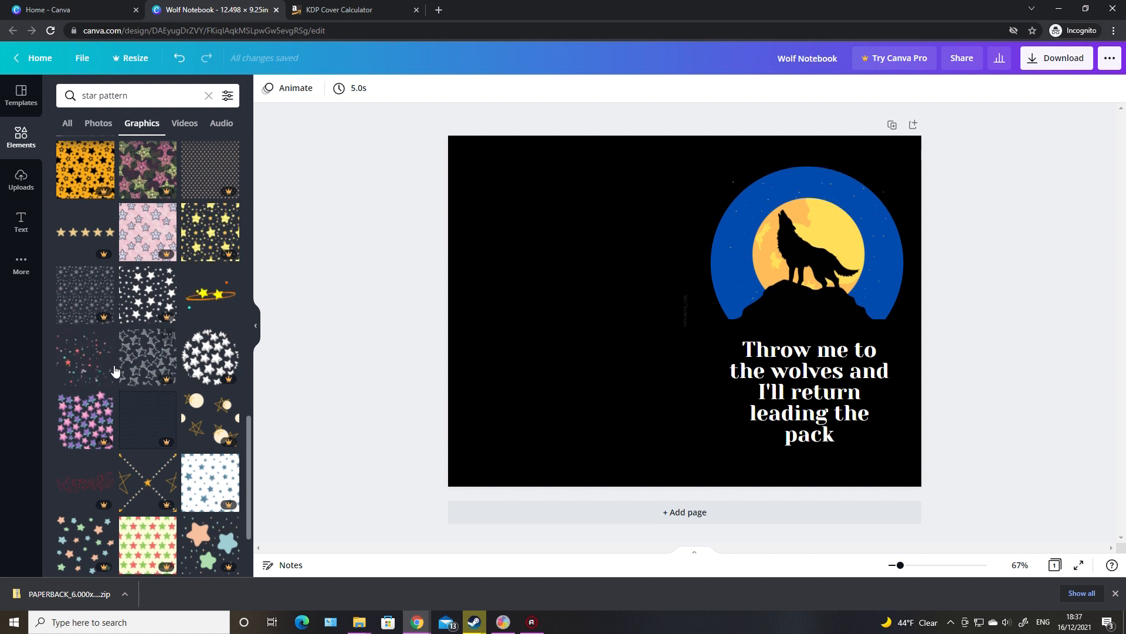
{"action": "left_click_drag", "start_coordinate": [91, 355], "coordinate": [449, 196]}
{"action": "left_click_drag", "start_coordinate": [769, 201], "coordinate": [632, 235]}
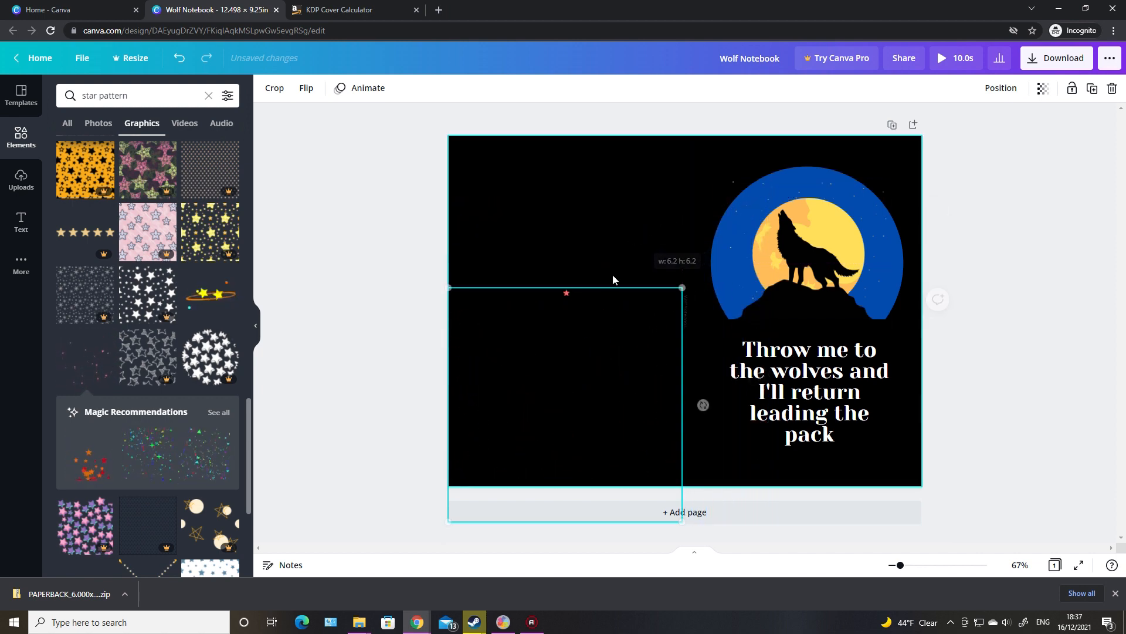
Step: Shrink the animated stars graphic slightly and position it midway up the back cover
{"action": "left_click_drag", "start_coordinate": [583, 334], "coordinate": [585, 180]}
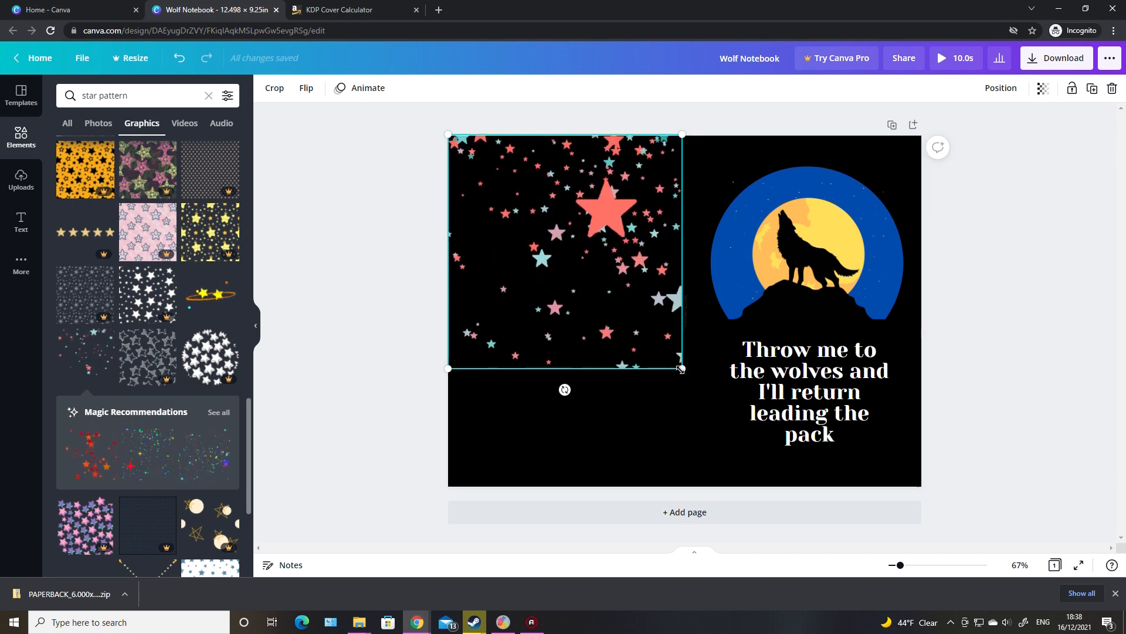
{"action": "left_click_drag", "start_coordinate": [681, 369], "coordinate": [618, 421]}
{"action": "left_click_drag", "start_coordinate": [571, 271], "coordinate": [575, 322]}
{"action": "left_click", "coordinate": [381, 329]}
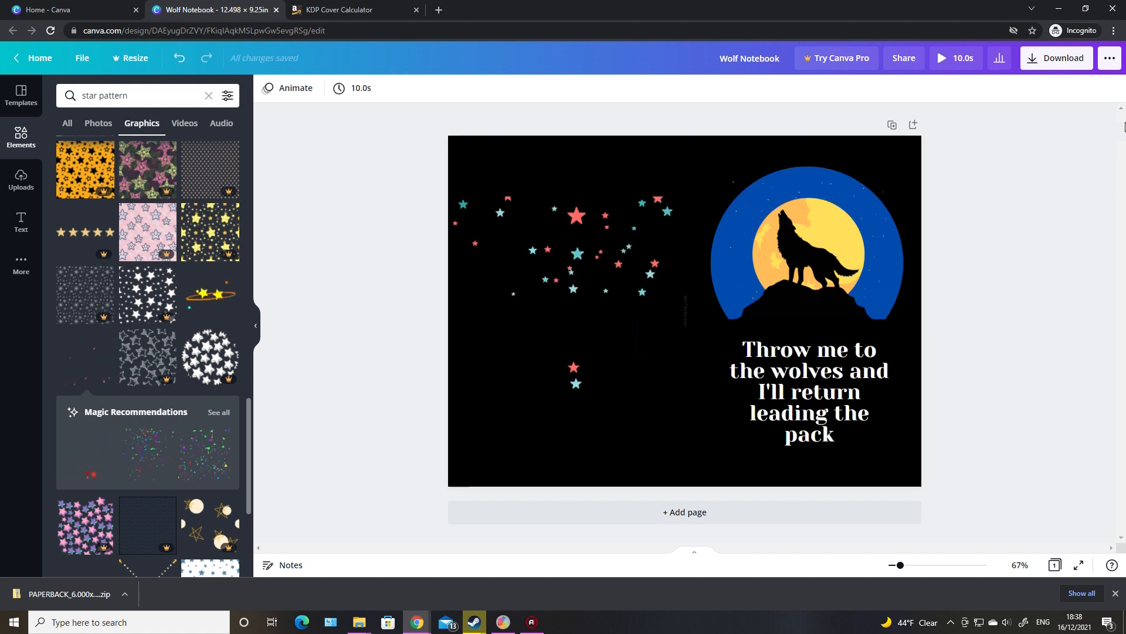
Step: Download the cover with the animated stars as a PDF Print file
{"action": "left_click", "coordinate": [1033, 60]}
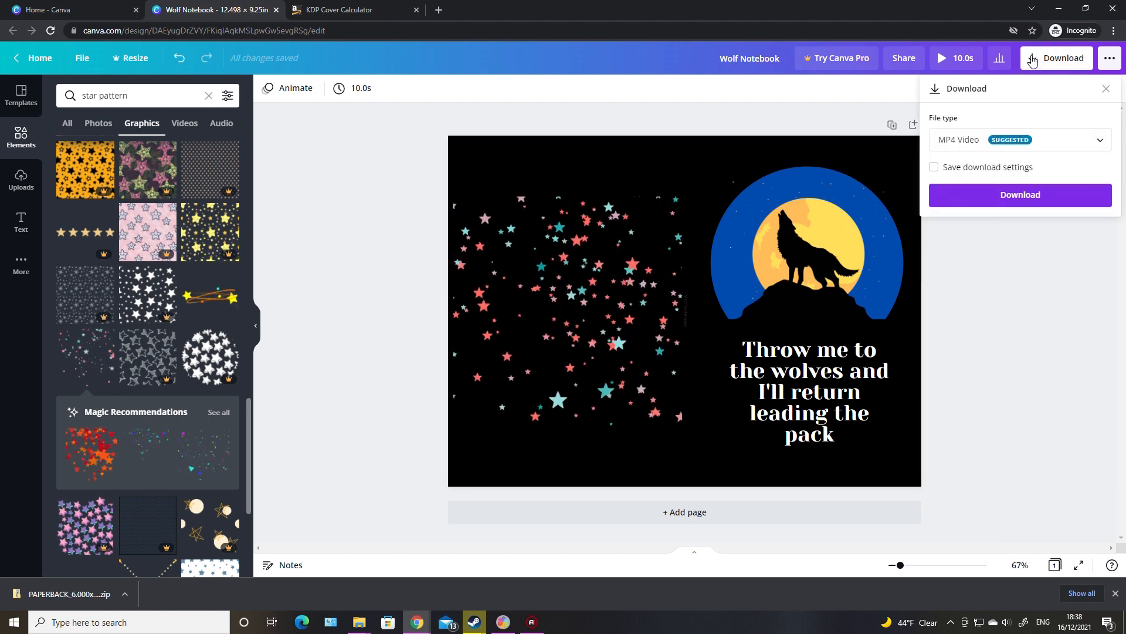
{"action": "left_click", "coordinate": [1103, 139]}
{"action": "left_click", "coordinate": [974, 164]}
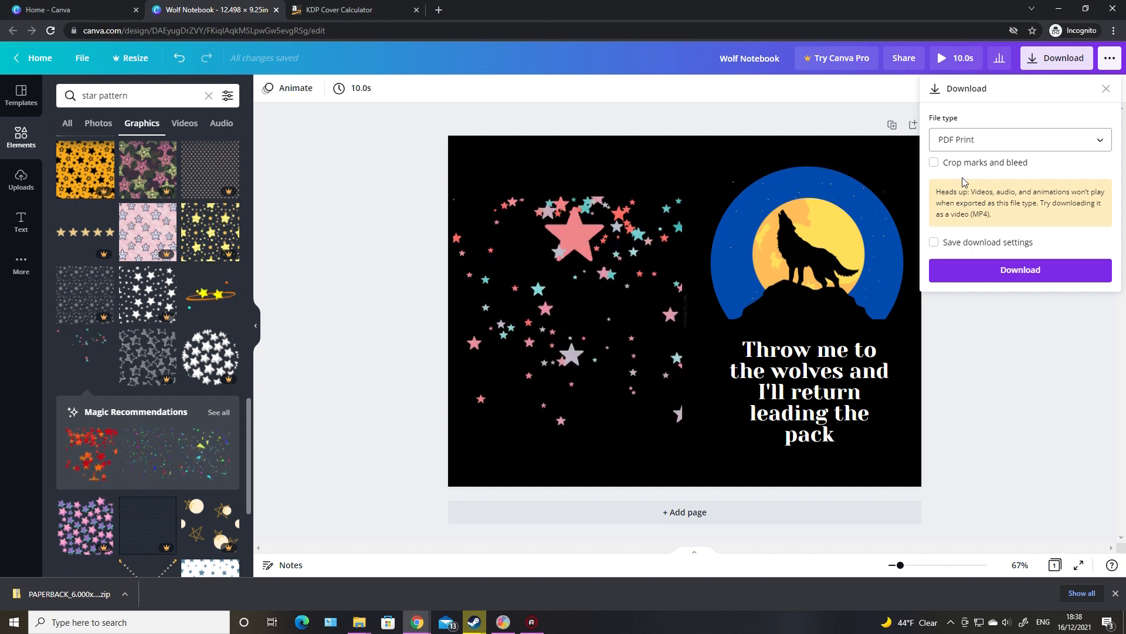
{"action": "left_click", "coordinate": [1020, 269]}
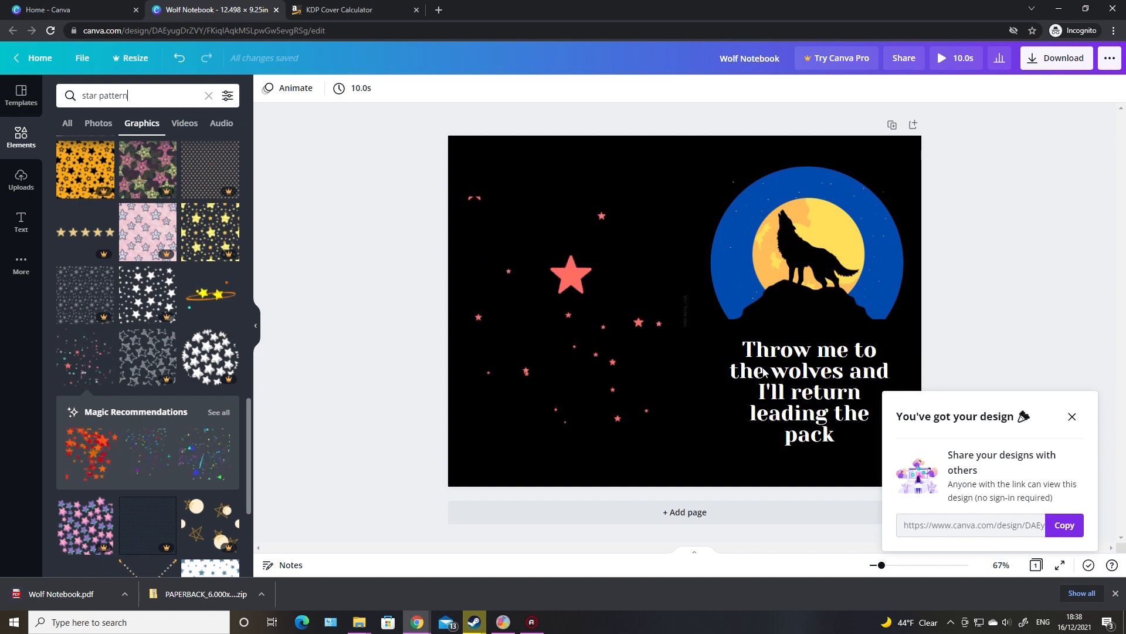
Step: Open the downloaded Wolf Notebook.pdf to check the cover, and return to the design
{"action": "left_click", "coordinate": [125, 593]}
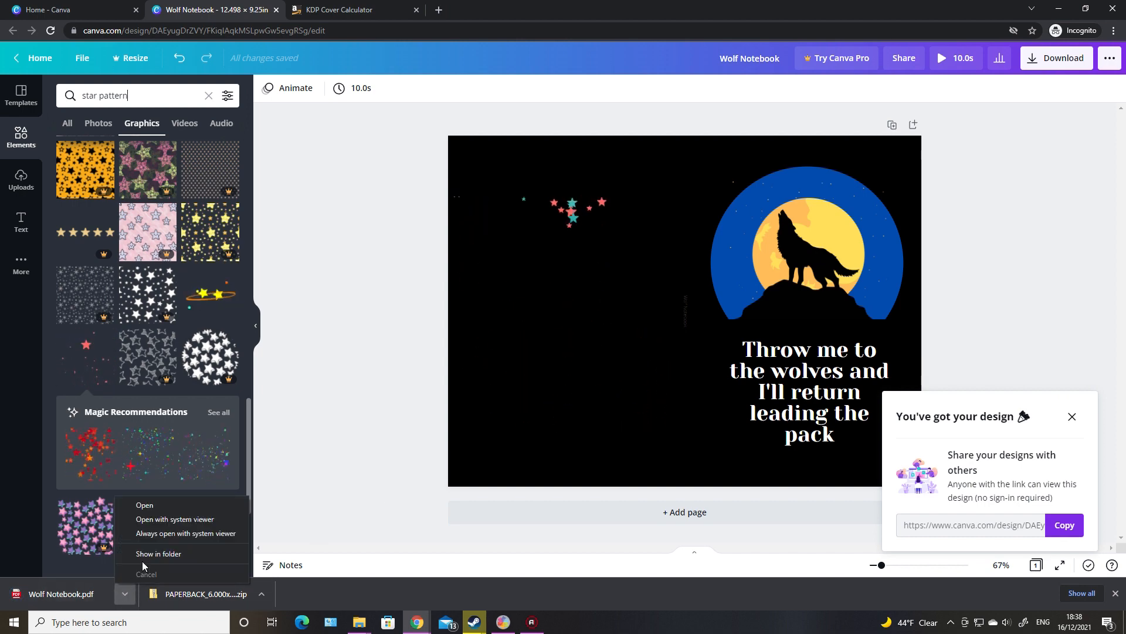
{"action": "left_click", "coordinate": [157, 505]}
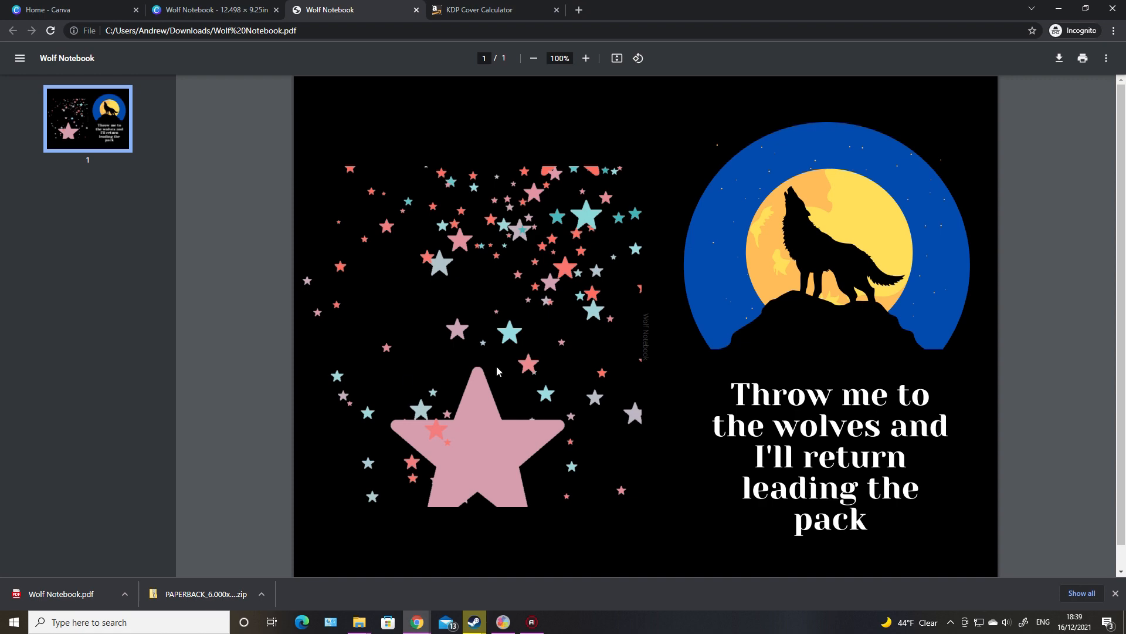
{"action": "left_click", "coordinate": [417, 10]}
Step: Delete the animated stars graphic from the back cover
{"action": "left_click", "coordinate": [589, 339]}
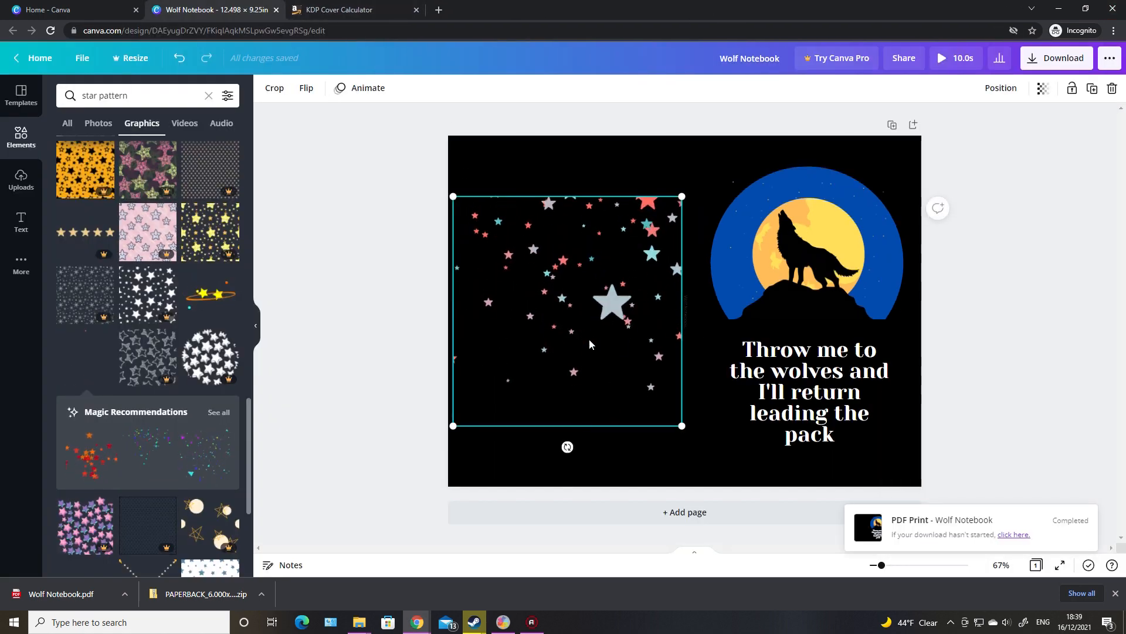
{"action": "scroll", "coordinate": [190, 287], "scroll_direction": "up", "scroll_amount": 10}
{"action": "scroll", "coordinate": [191, 287], "scroll_direction": "up", "scroll_amount": 5}
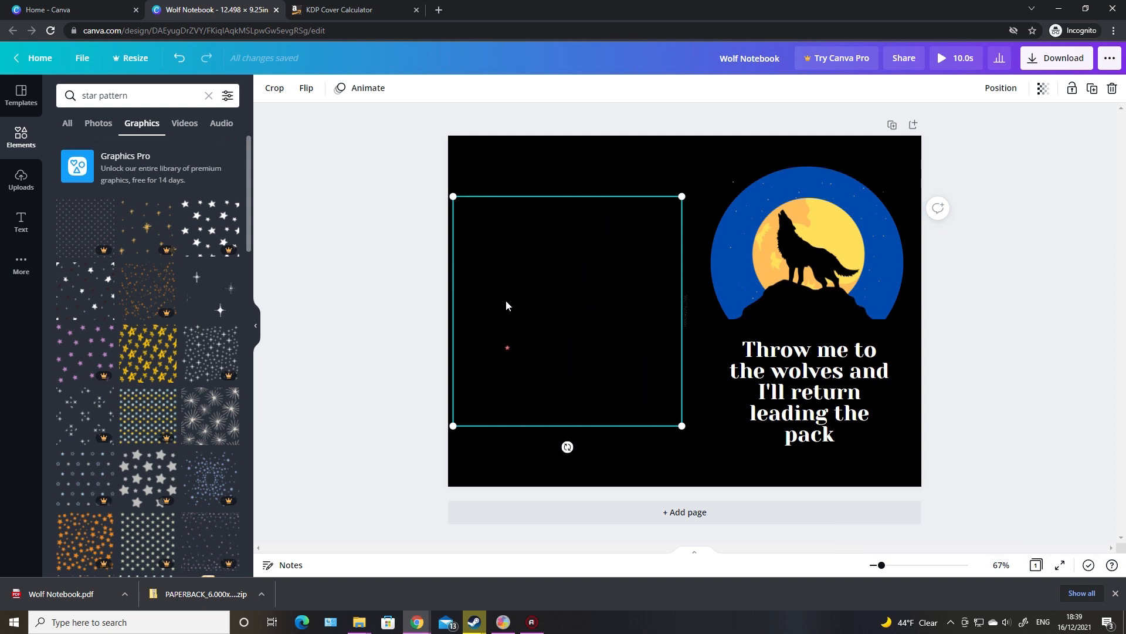
{"action": "key", "text": "Delete"}
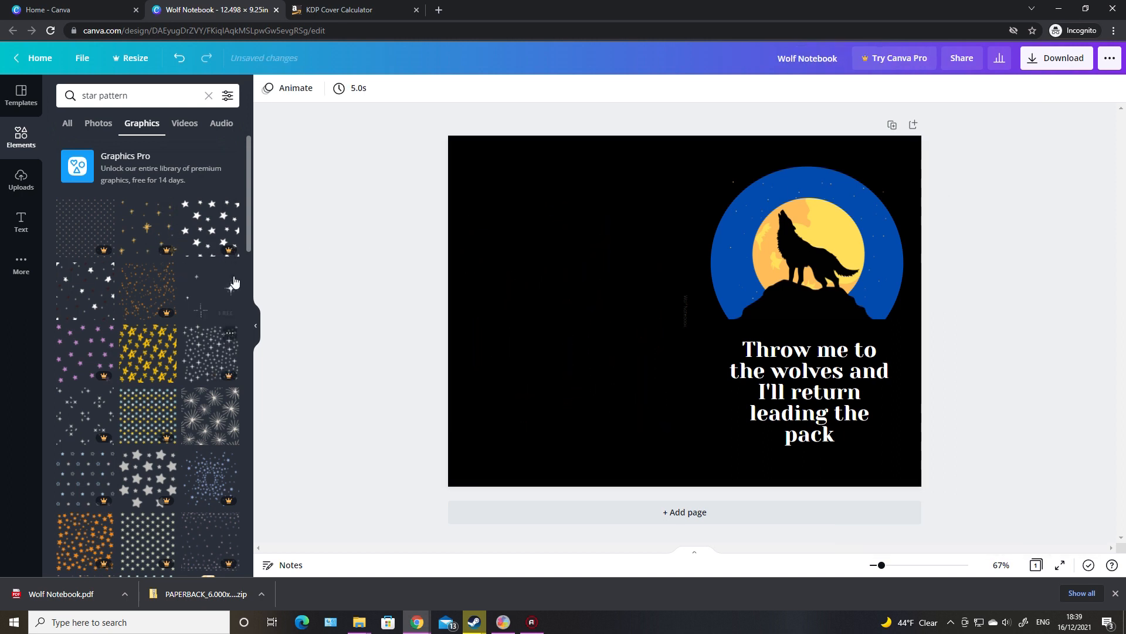
Step: Place the free white star pattern at the back cover's top-left corner and enlarge it to span the back cover's width
{"action": "left_click_drag", "start_coordinate": [90, 290], "coordinate": [482, 161]}
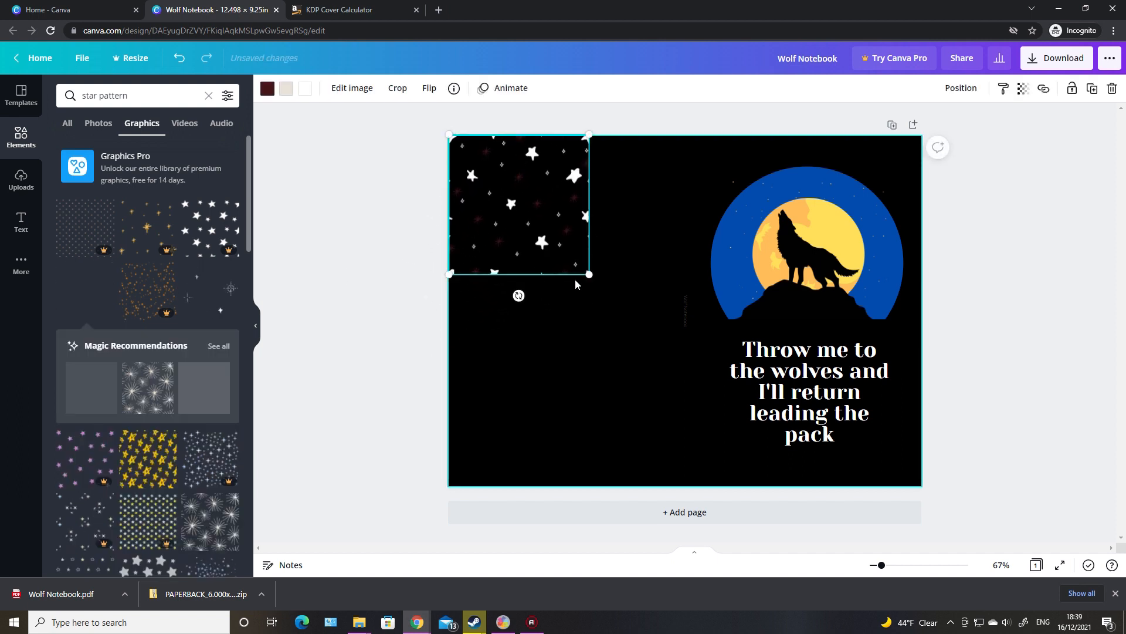
{"action": "left_click_drag", "start_coordinate": [588, 272], "coordinate": [689, 353]}
{"action": "left_click", "coordinate": [616, 425]}
{"action": "left_click", "coordinate": [588, 341]}
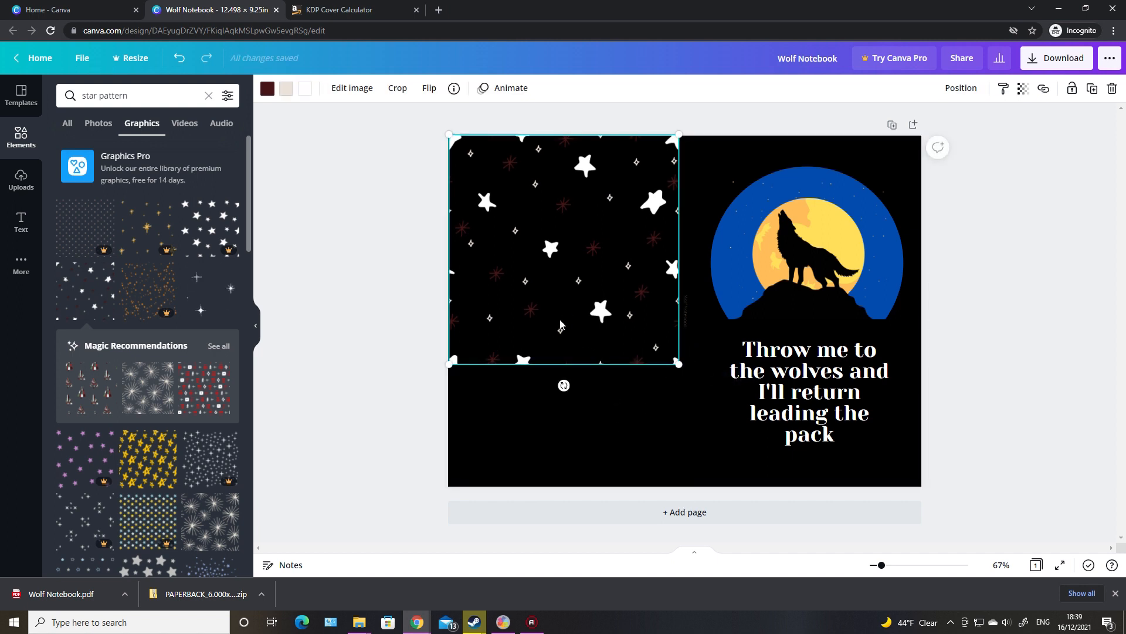
Step: Duplicate the white star pattern and align the copy directly beneath the original to fill the rest of the back cover
{"action": "key", "text": "ctrl+d"}
{"action": "left_click_drag", "start_coordinate": [576, 274], "coordinate": [561, 498]}
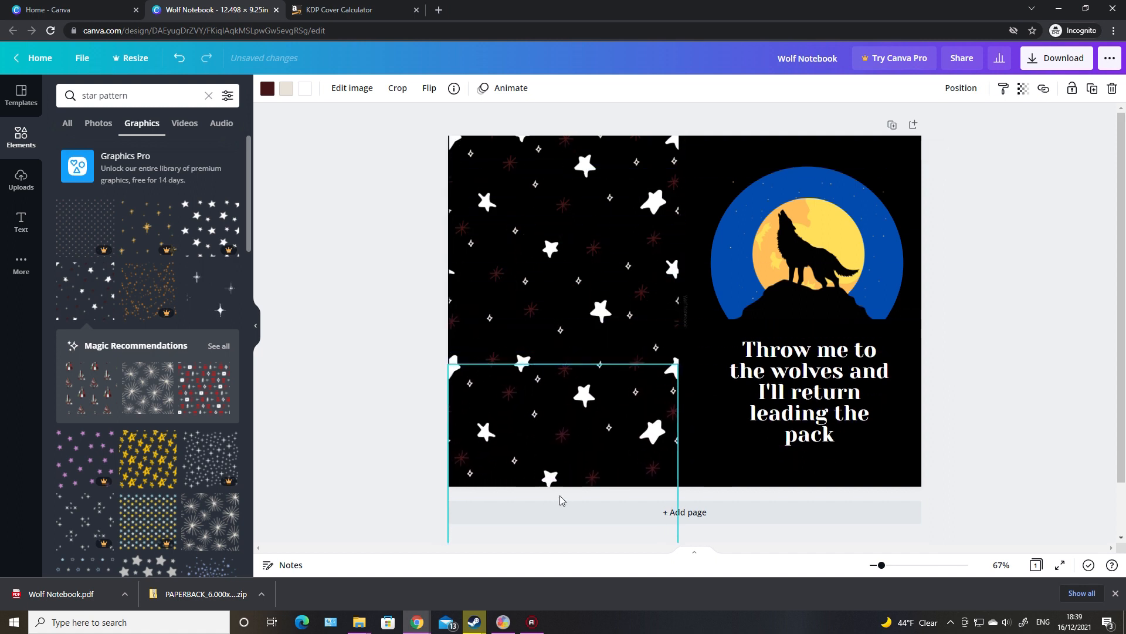
{"action": "left_click", "coordinate": [371, 416]}
{"action": "left_click", "coordinate": [516, 432]}
{"action": "left_click_drag", "start_coordinate": [517, 428], "coordinate": [518, 428]}
{"action": "left_click", "coordinate": [383, 353]}
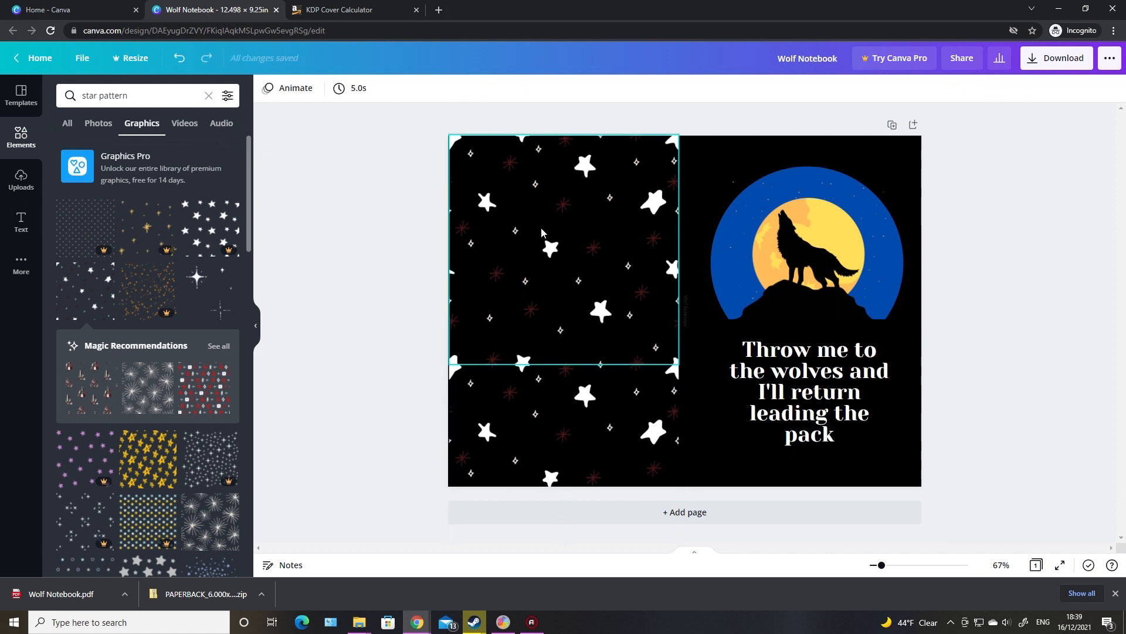
Step: Download the cover with the white star pattern as a PDF Print file
{"action": "left_click", "coordinate": [1035, 59]}
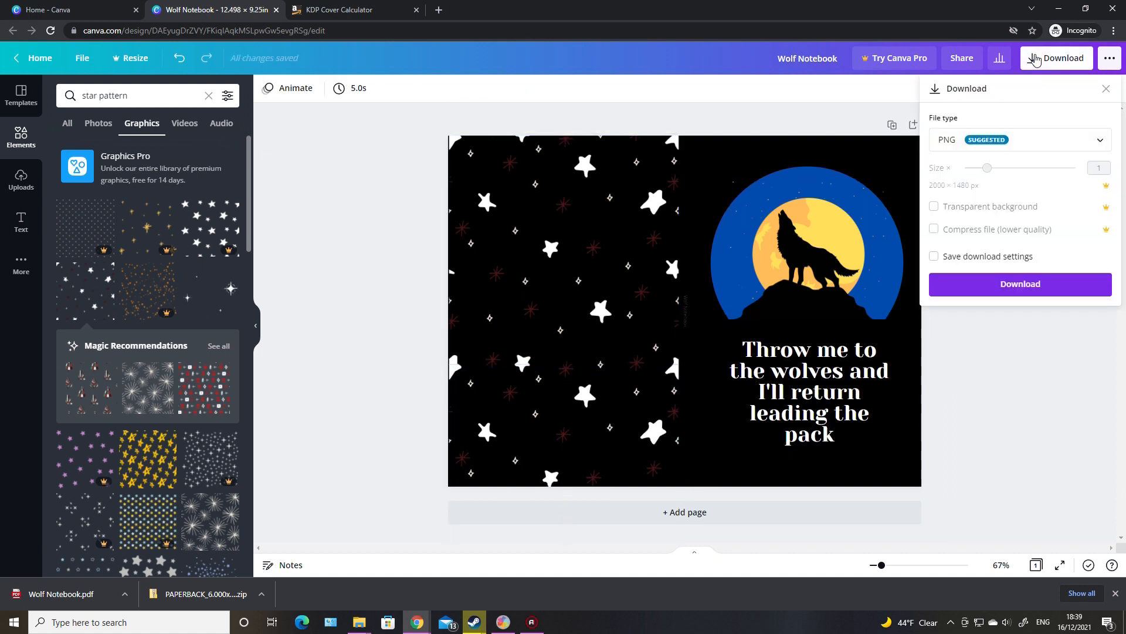
{"action": "left_click", "coordinate": [967, 137]}
{"action": "left_click", "coordinate": [943, 245]}
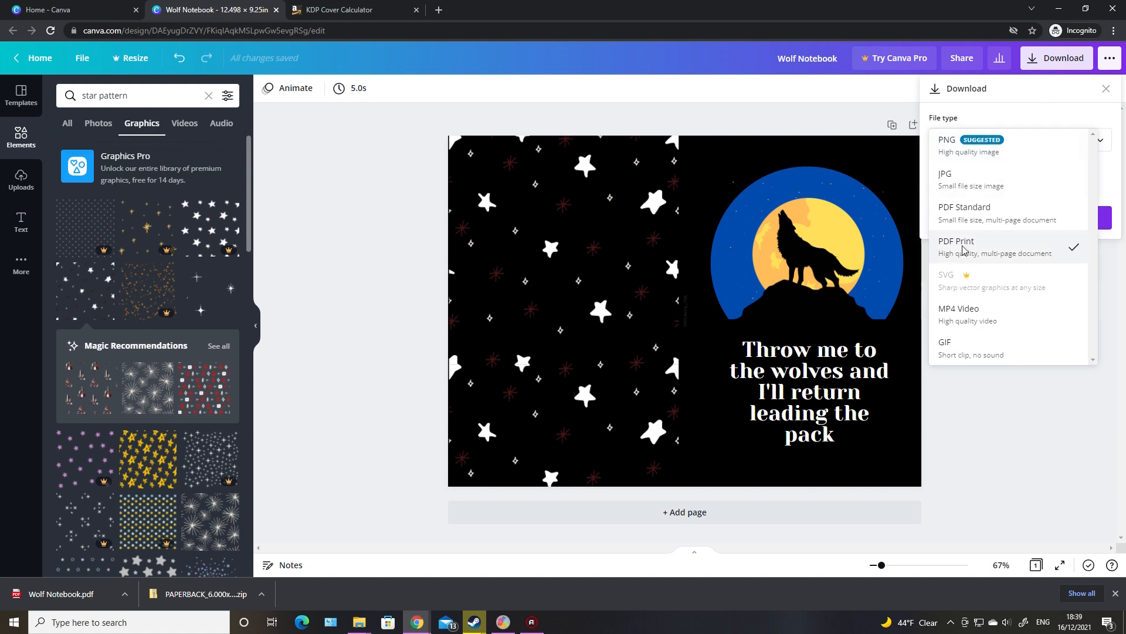
{"action": "left_click", "coordinate": [977, 225]}
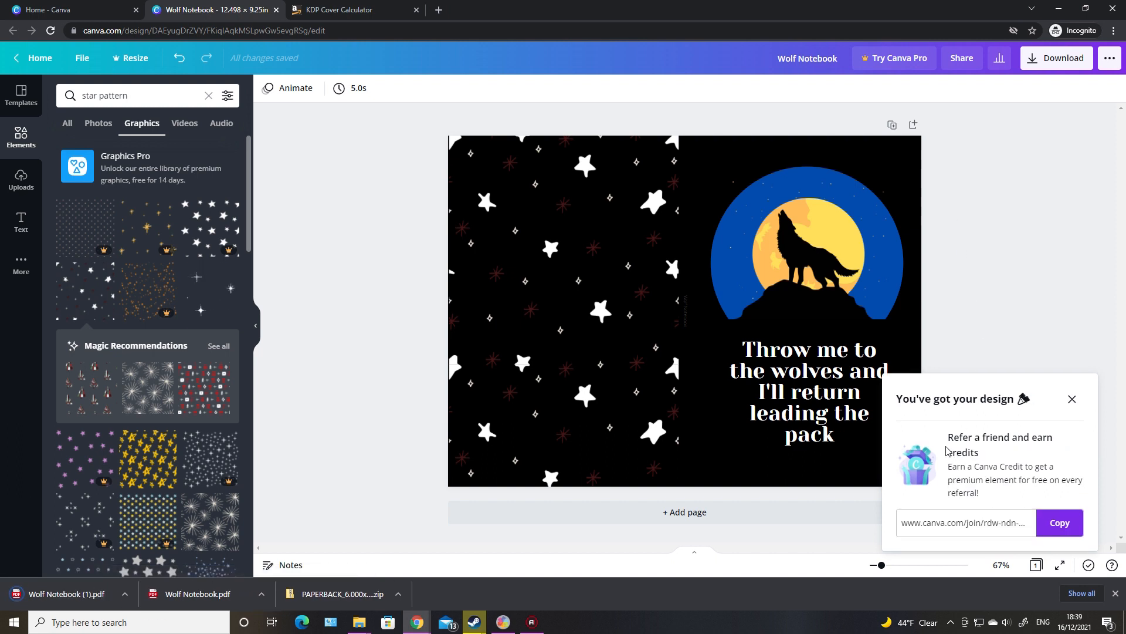
Step: Open the downloaded Wolf Notebook (1).pdf to check the finished cover, and return to the design
{"action": "left_click", "coordinate": [127, 597]}
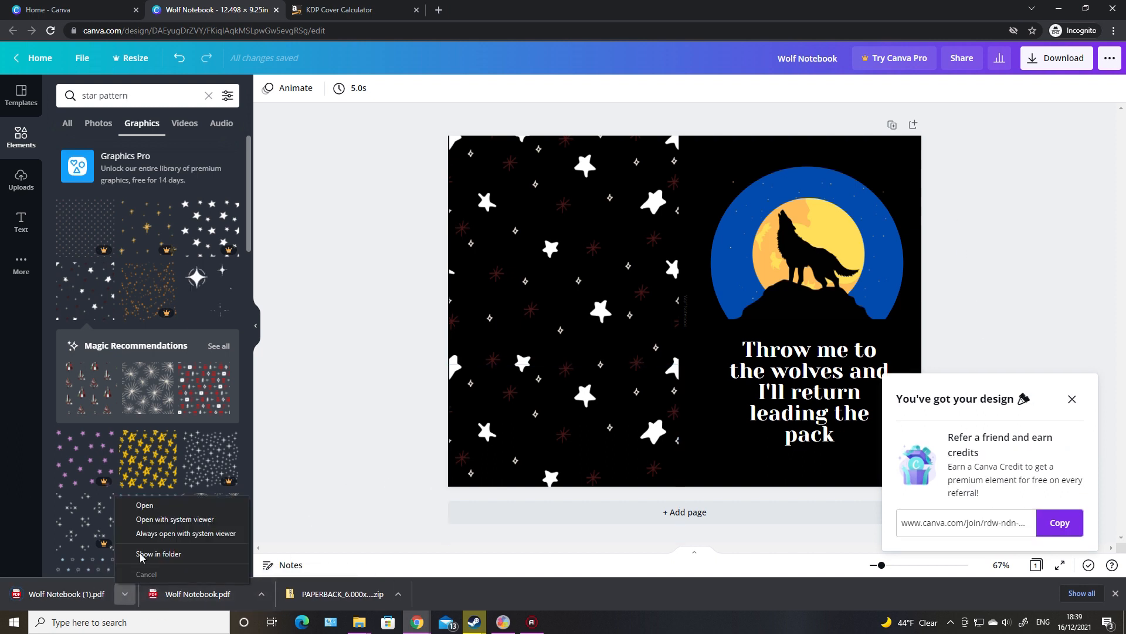
{"action": "left_click", "coordinate": [157, 507]}
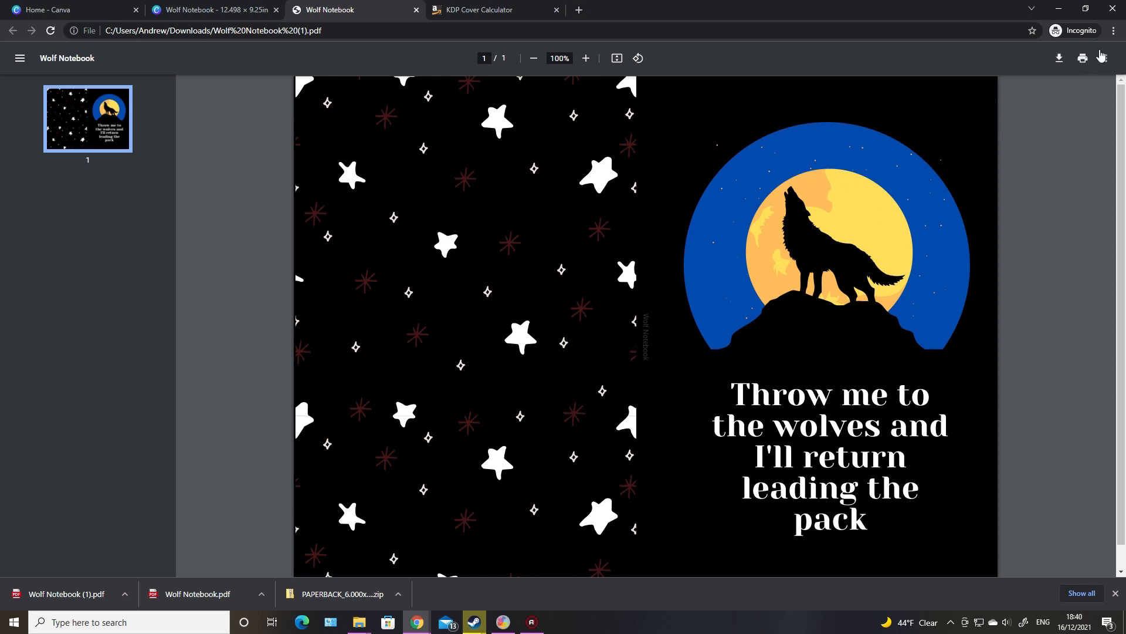
{"action": "left_click", "coordinate": [416, 10]}
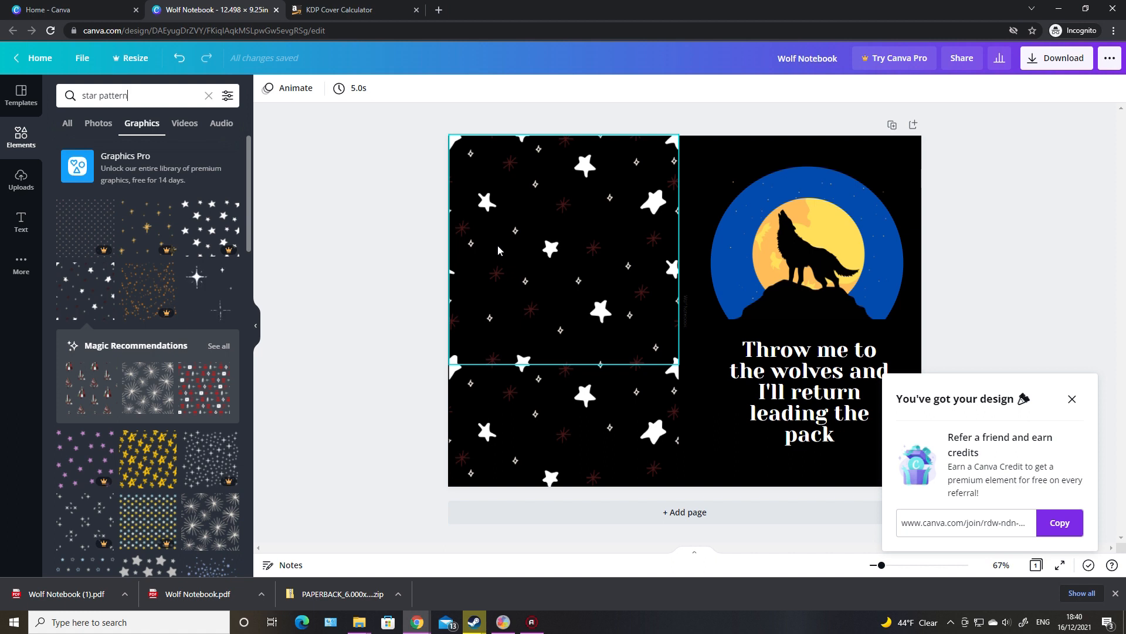
{"action": "left_click", "coordinate": [311, 228]}
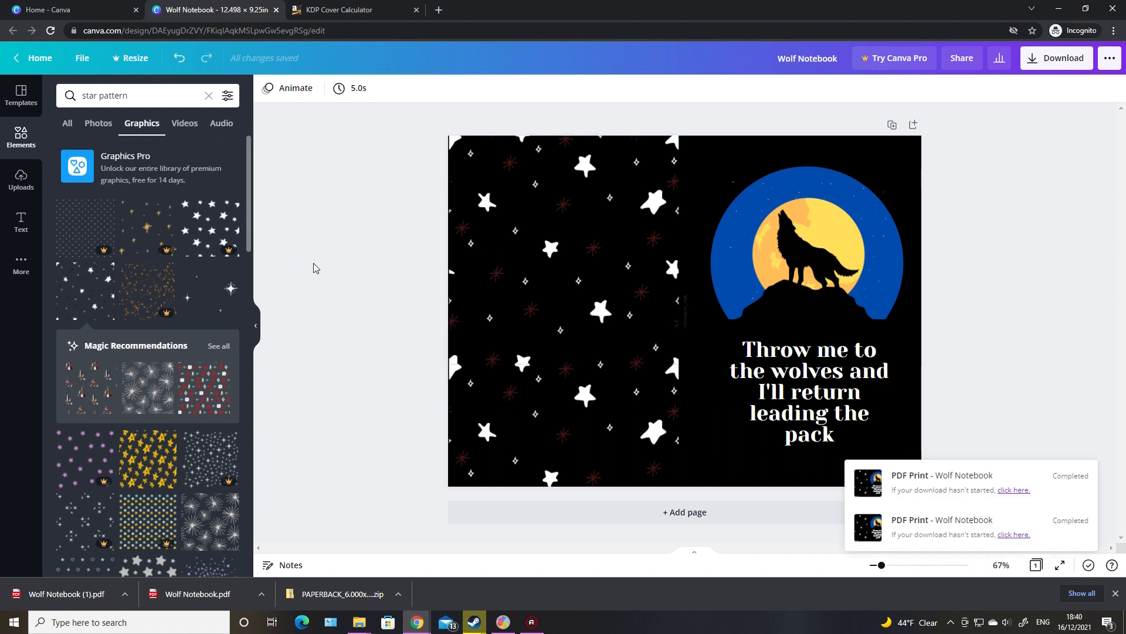